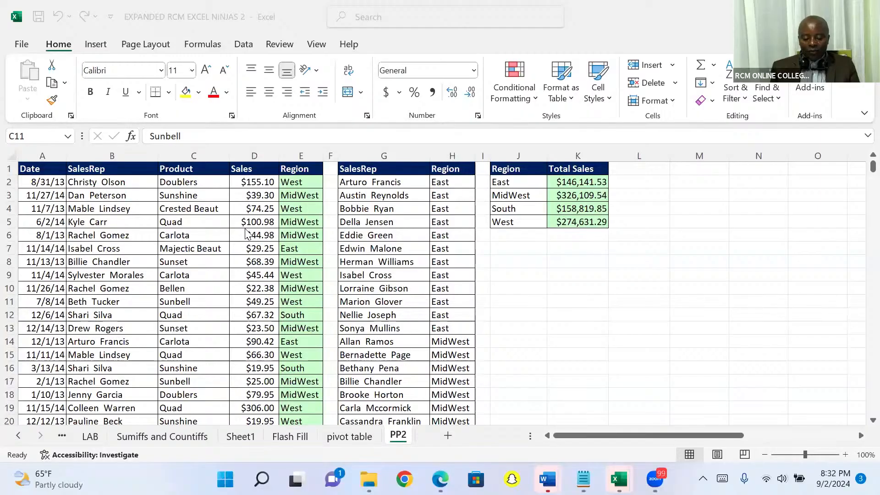
# Step: Browse the product records of the sales table from the first row down past row 80 and back up
pyautogui.click(183, 182)
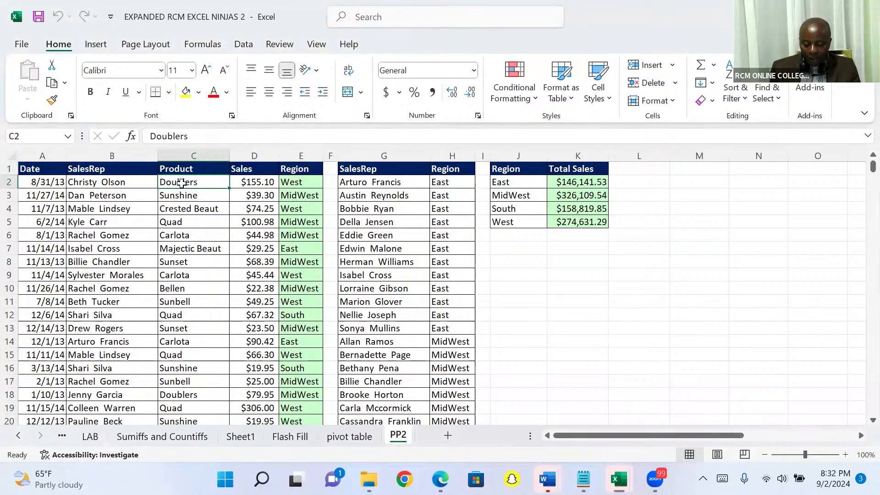
pyautogui.click(531, 276)
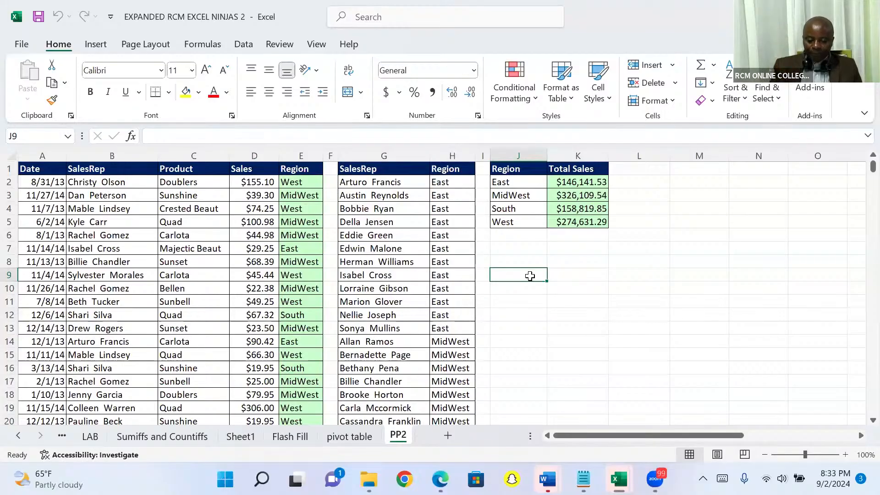
pyautogui.click(177, 182)
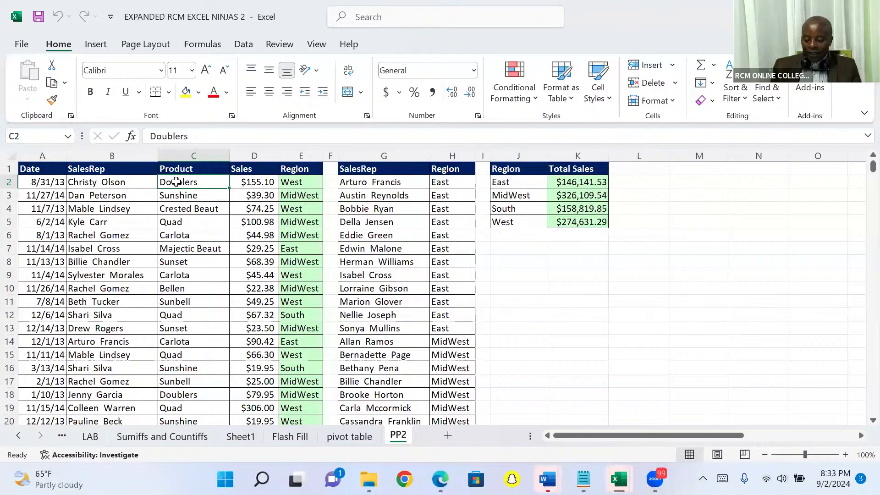
pyautogui.press('Down')
pyautogui.press('Down')
pyautogui.press('Down')
pyautogui.press('Down')
pyautogui.press('Down')
pyautogui.press('Down')
pyautogui.press('Down')
pyautogui.press('Down')
pyautogui.press('Down')
pyautogui.press('Down')
pyautogui.press('Down')
pyautogui.press('Down')
pyautogui.press('Down')
pyautogui.press('Down')
pyautogui.press('Down')
pyautogui.press('Down')
pyautogui.press('Down')
pyautogui.press('Down')
pyautogui.press('Down')
pyautogui.press('Down')
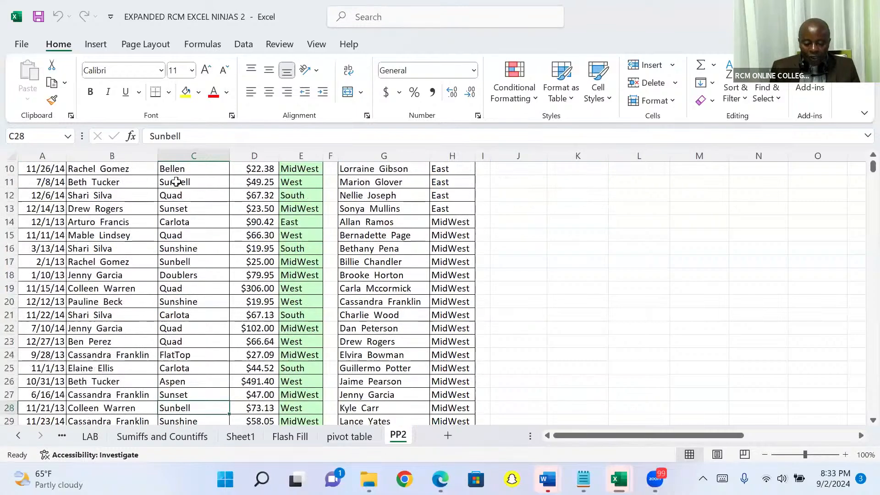
pyautogui.press('Down')
pyautogui.press('Down')
pyautogui.press('Down')
pyautogui.press('Down')
pyautogui.press('Down')
pyautogui.press('Down')
pyautogui.press('Down')
pyautogui.press('Down')
pyautogui.press('Down')
pyautogui.press('Down')
pyautogui.press('Down')
pyautogui.press('Down')
pyautogui.press('Down')
pyautogui.press('Down')
pyautogui.press('Down')
pyautogui.press('Down')
pyautogui.press('Down')
pyautogui.press('Down')
pyautogui.press('Down')
pyautogui.press('Down')
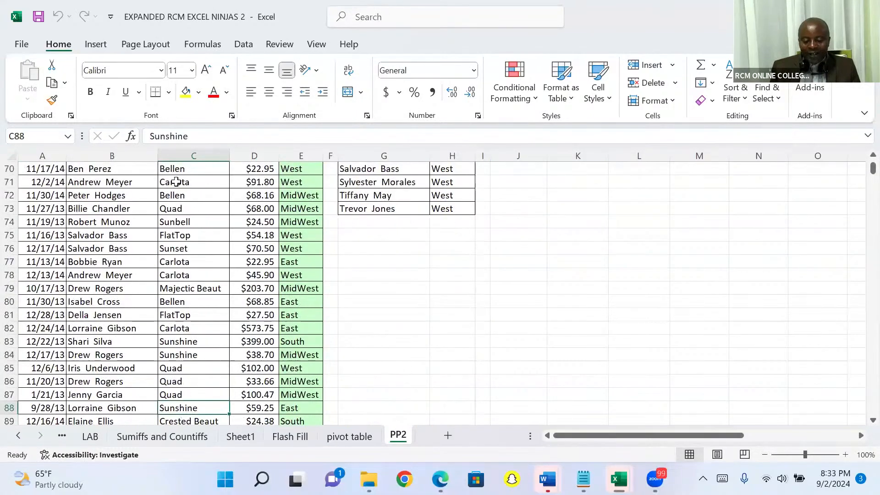
pyautogui.press('Up')
pyautogui.press('Up')
pyautogui.press('Up')
pyautogui.press('Up')
pyautogui.press('Up')
pyautogui.press('Up')
pyautogui.press('Up')
pyautogui.press('Up')
pyautogui.press('Up')
pyautogui.press('Up')
pyautogui.press('Up')
pyautogui.press('Up')
pyautogui.press('Up')
pyautogui.press('Up')
pyautogui.press('Up')
pyautogui.press('Up')
pyautogui.press('Up')
pyautogui.press('Up')
pyautogui.press('Up')
pyautogui.press('Up')
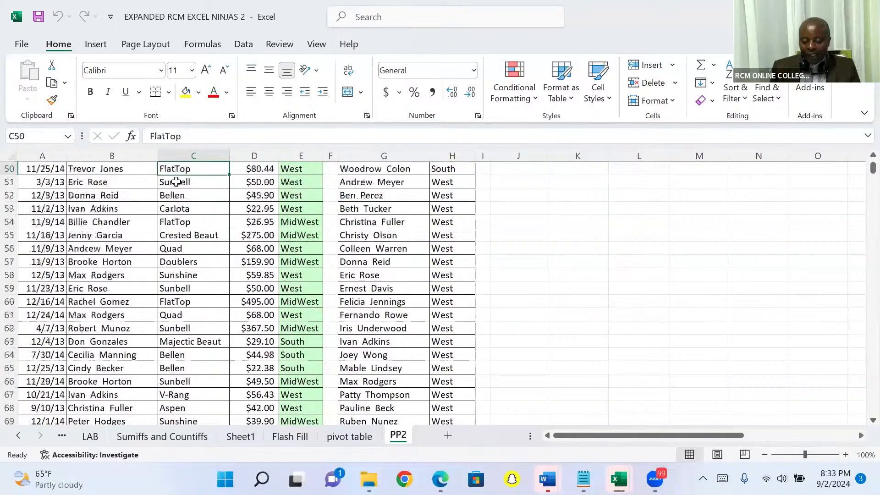
pyautogui.press('Up')
pyautogui.press('Up')
pyautogui.press('Up')
pyautogui.press('Up')
pyautogui.press('Up')
pyautogui.press('Up')
pyautogui.press('Up')
pyautogui.press('Up')
pyautogui.press('Up')
pyautogui.press('Up')
pyautogui.press('Up')
pyautogui.press('Up')
pyautogui.press('Up')
pyautogui.press('Up')
pyautogui.press('Up')
pyautogui.press('Up')
pyautogui.press('Up')
pyautogui.press('Up')
pyautogui.press('Up')
pyautogui.press('Up')
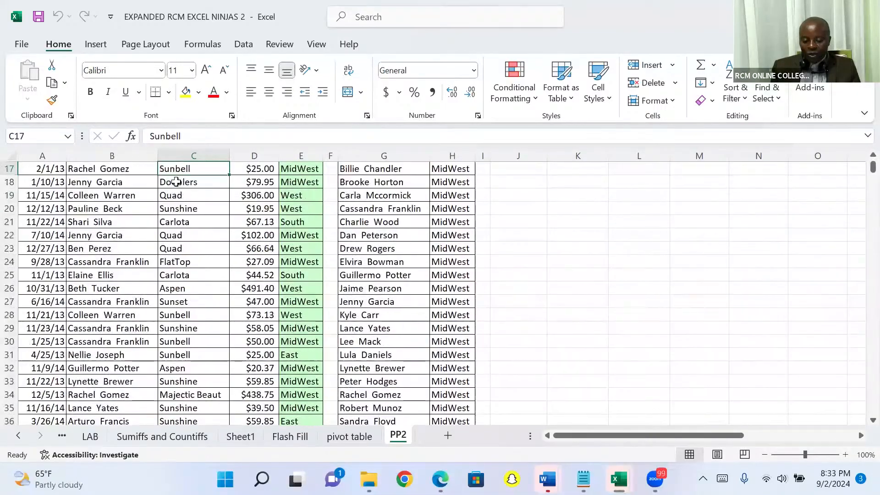
# Step: Jump from the first product record to the column's last record and enter the note "ctrl down arrow" in cell J9991
pyautogui.click(179, 183)
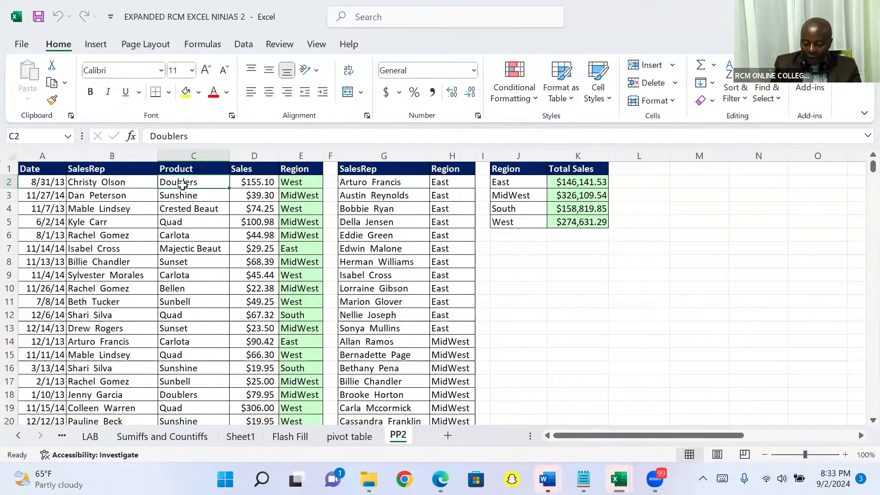
pyautogui.hotkey('ctrl', 'Down')
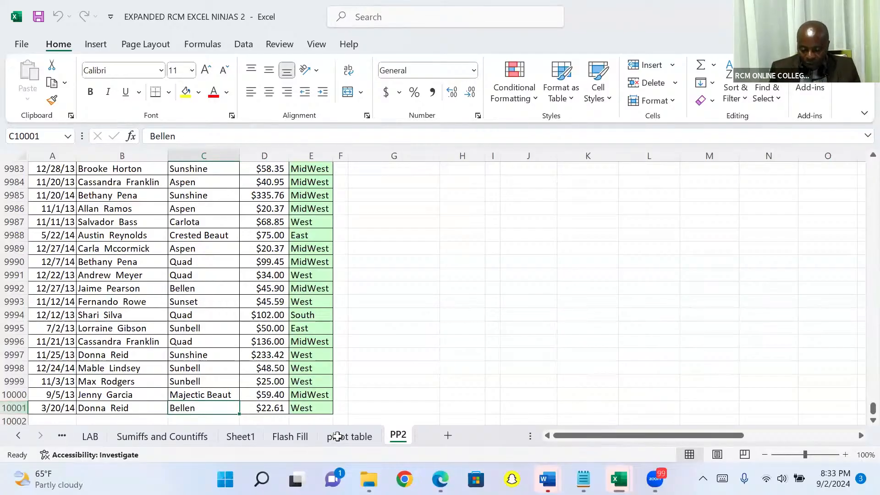
pyautogui.click(524, 274)
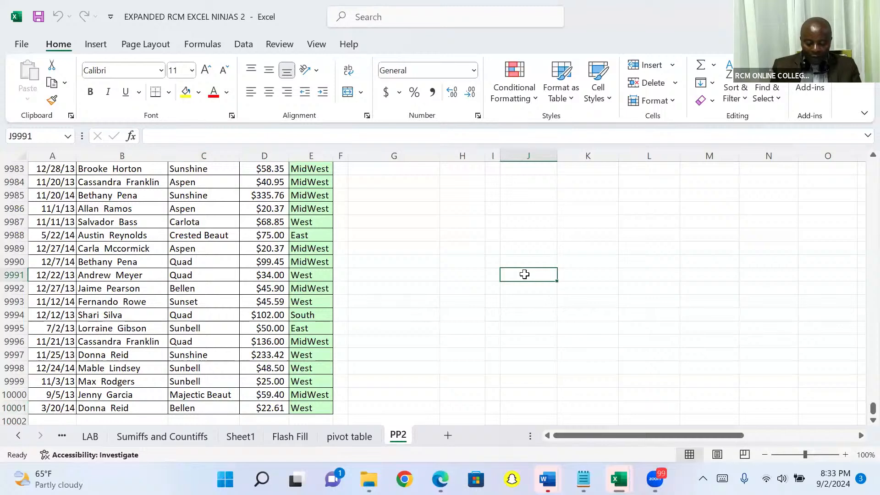
pyautogui.hotkey('ctrl', 'c')
pyautogui.write('t')
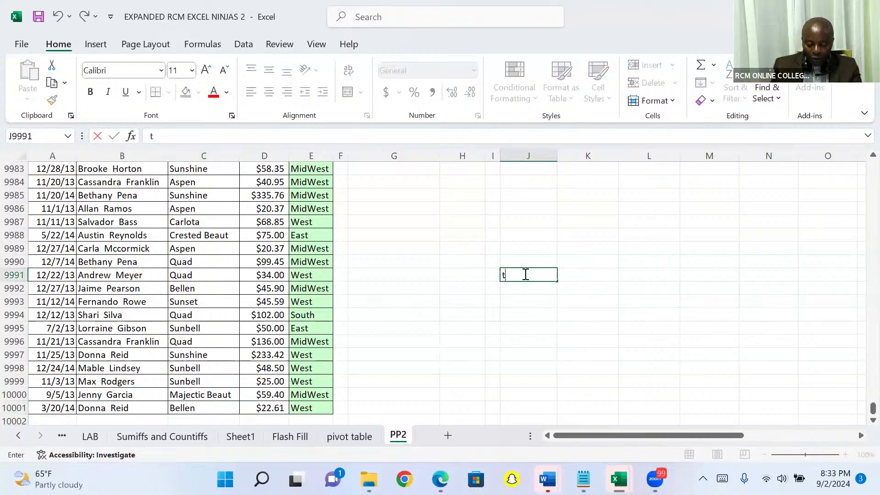
pyautogui.press('BackSpace')
pyautogui.write('c')
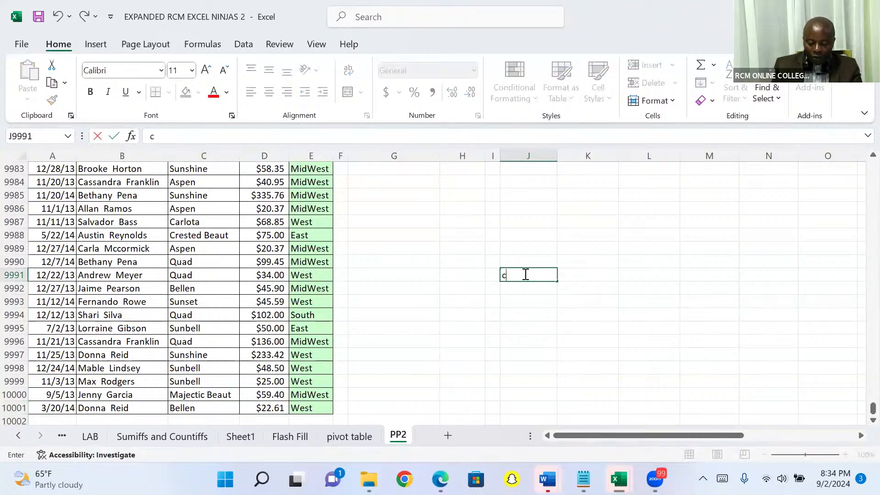
pyautogui.write('trl')
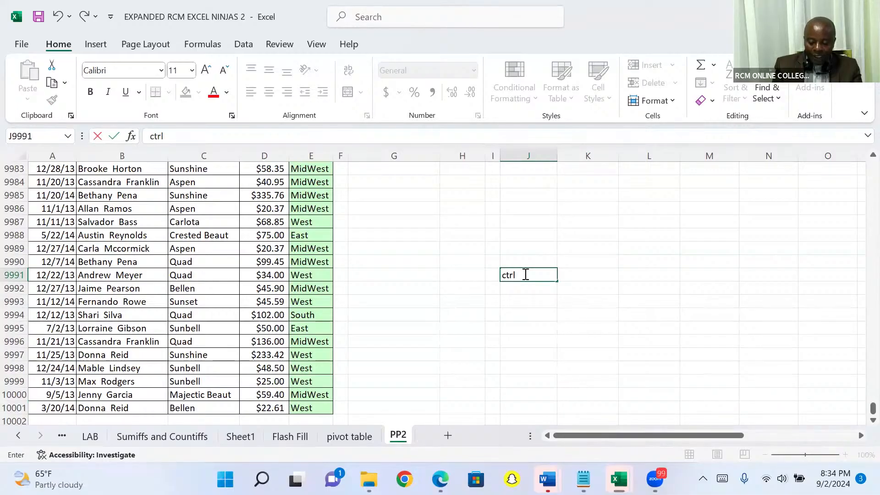
pyautogui.write(' down')
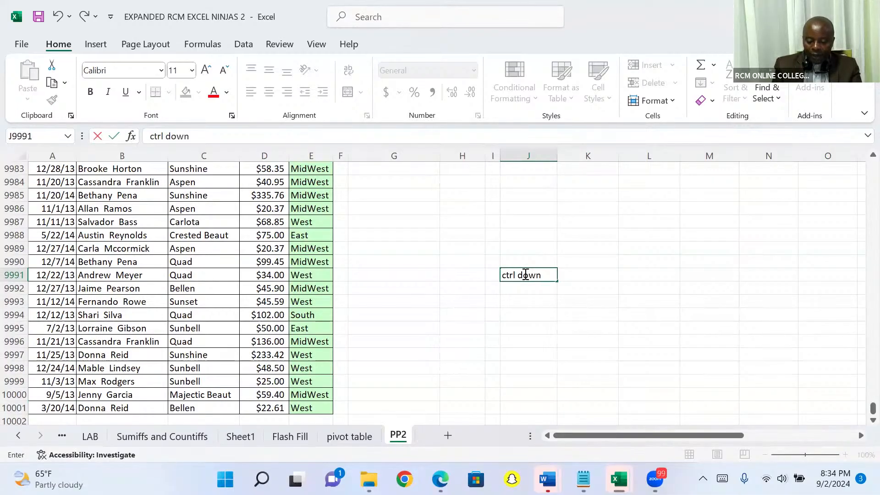
pyautogui.write(' arro')
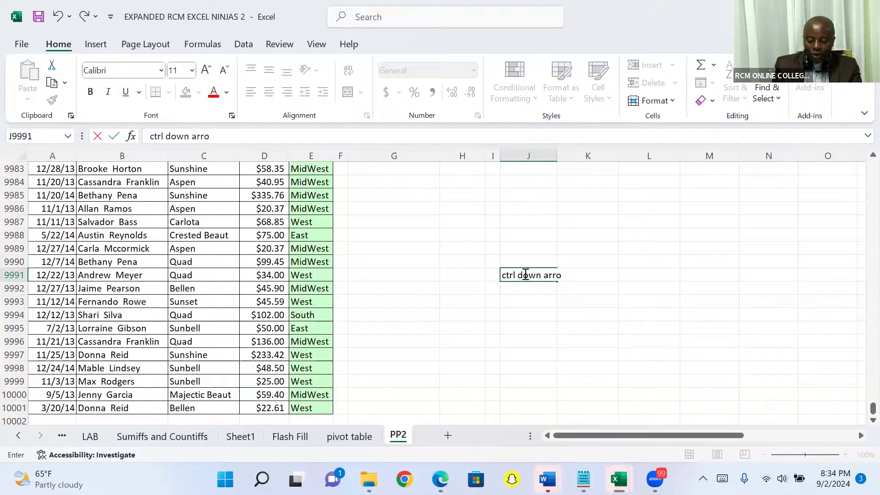
pyautogui.write('w')
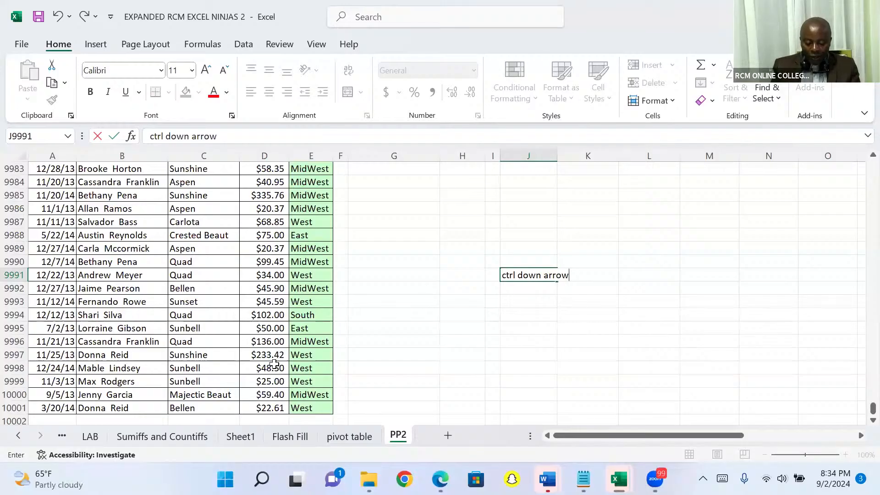
# Step: Move up through the last rows of the sheet and jump to the Product column's header in C1
pyautogui.click(418, 289)
pyautogui.press('Up')
pyautogui.press('Up')
pyautogui.press('Up')
pyautogui.press('Up')
pyautogui.press('Up')
pyautogui.press('Up')
pyautogui.press('Up')
pyautogui.press('Up')
pyautogui.press('Up')
pyautogui.press('Up')
pyautogui.press('Up')
pyautogui.press('Up')
pyautogui.press('Up')
pyautogui.press('Up')
pyautogui.press('Up')
pyautogui.press('Up')
pyautogui.press('Up')
pyautogui.press('Up')
pyautogui.press('Up')
pyautogui.press('Up')
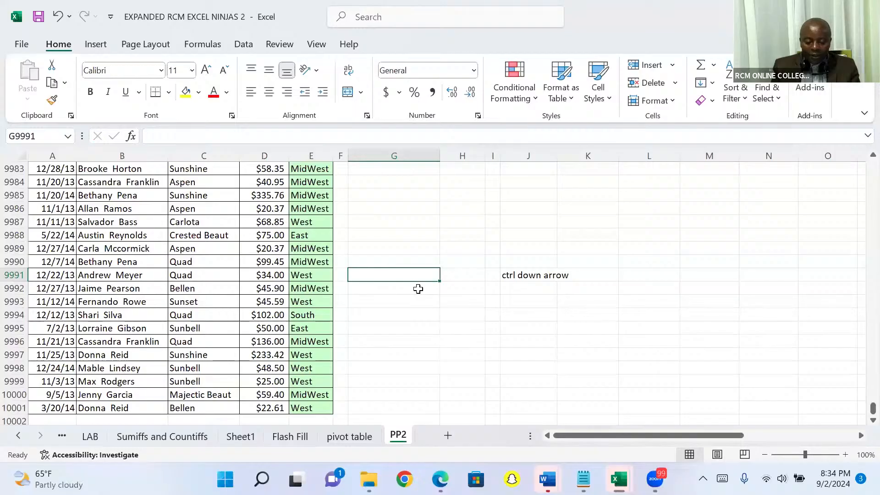
pyautogui.press('Up')
pyautogui.press('Up')
pyautogui.press('Up')
pyautogui.press('Up')
pyautogui.press('Up')
pyautogui.press('Up')
pyautogui.press('Up')
pyautogui.press('Up')
pyautogui.press('Up')
pyautogui.press('Up')
pyautogui.press('Up')
pyautogui.press('Up')
pyautogui.press('Up')
pyautogui.press('Up')
pyautogui.press('Up')
pyautogui.press('Up')
pyautogui.press('Up')
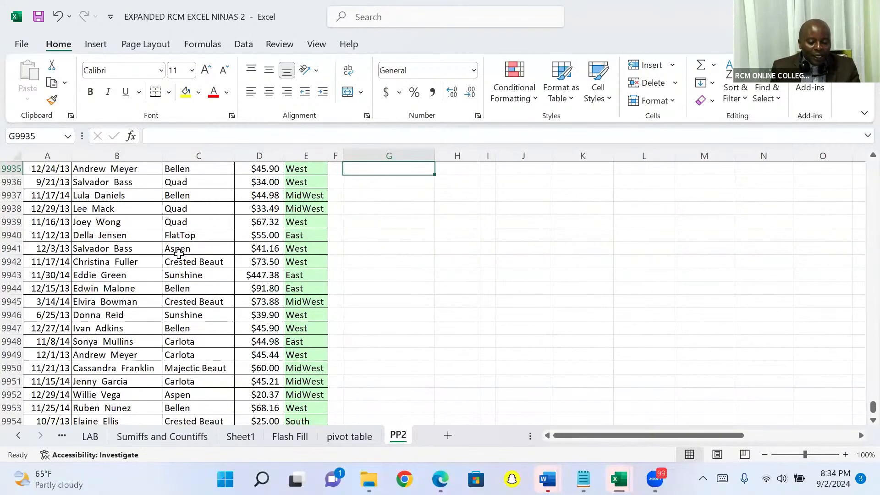
pyautogui.click(178, 251)
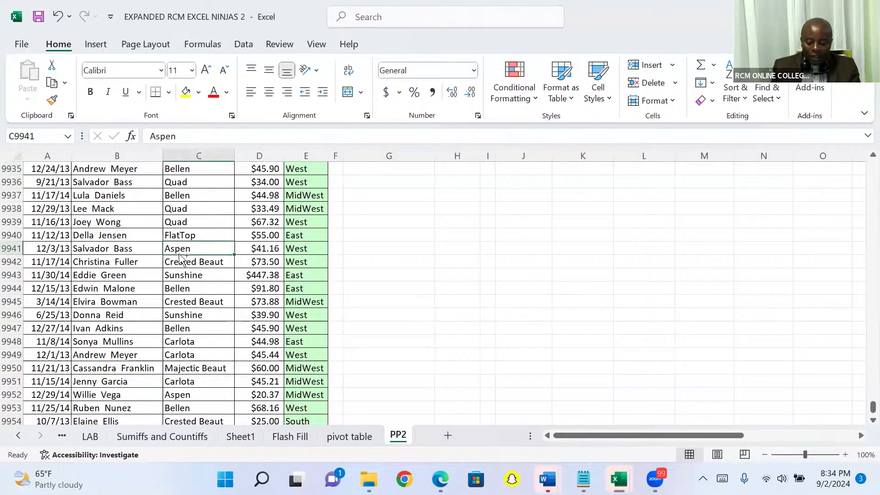
pyautogui.hotkey('ctrl', 'Up')
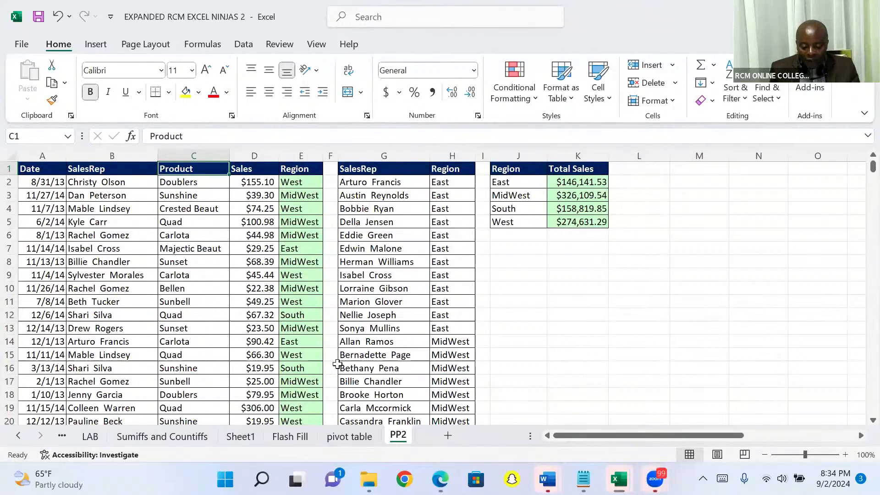
pyautogui.hotkey('ctrl', 't')
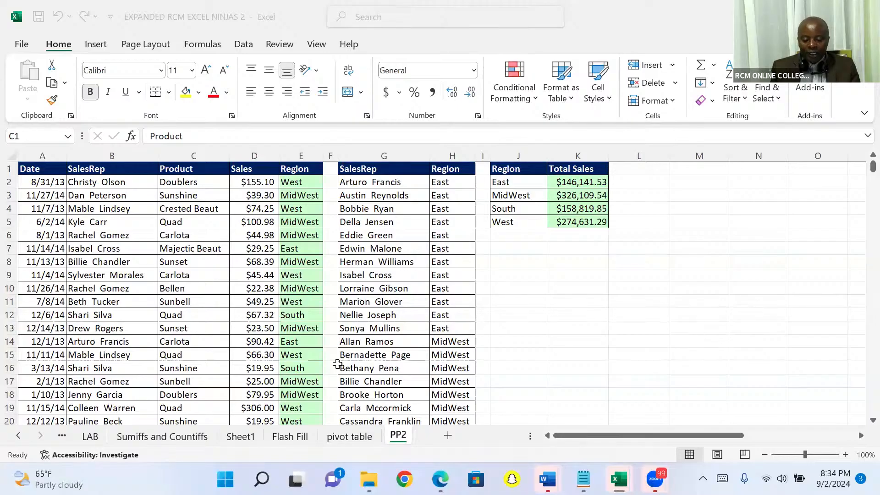
pyautogui.click(245, 279)
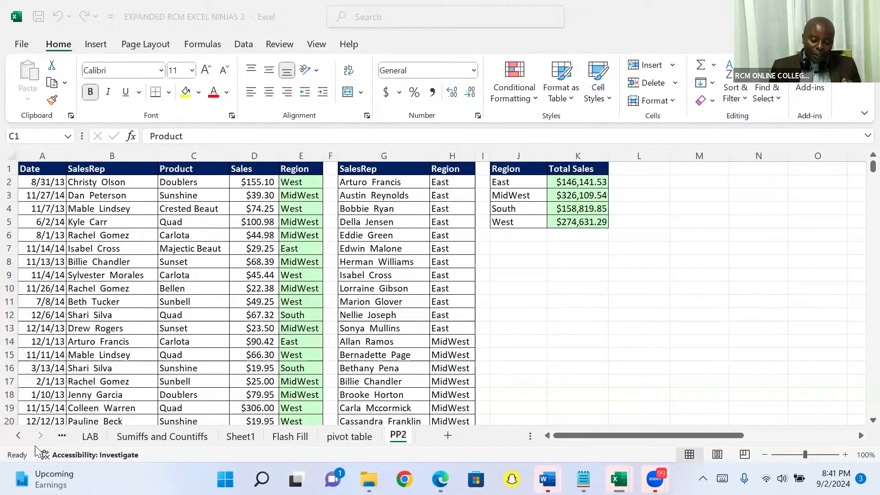
pyautogui.click(199, 177)
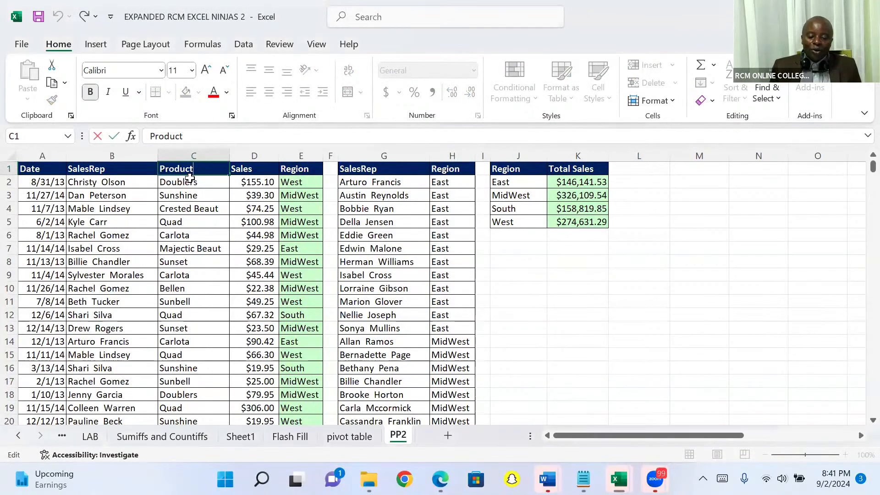
# Step: Jump from the first product record to the last one and select the empty cell D10002 below the Sales values
pyautogui.click(190, 179)
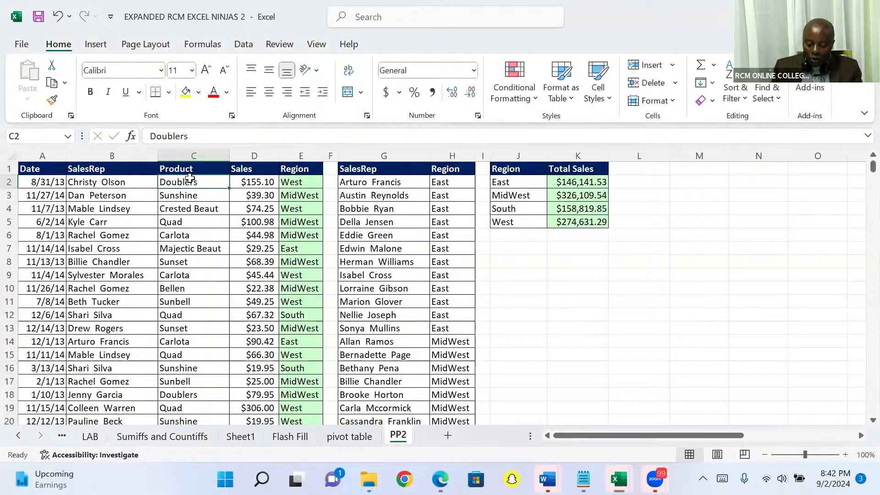
pyautogui.hotkey('ctrl', 'Down')
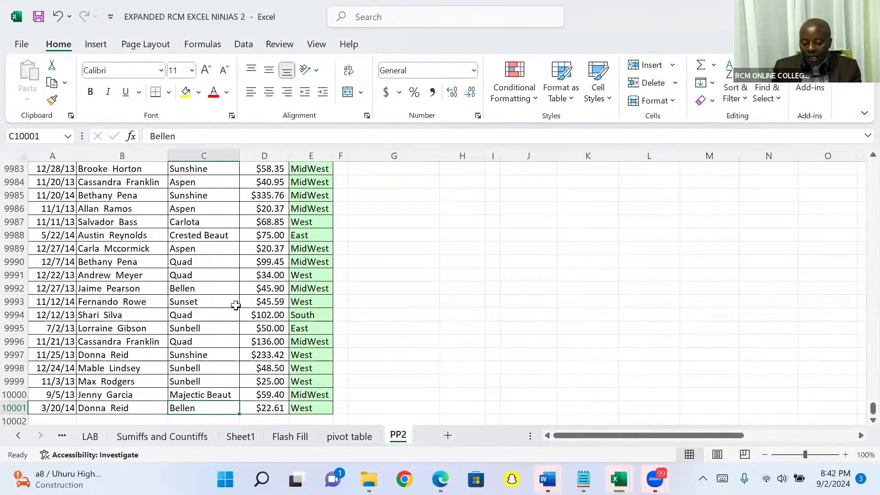
pyautogui.press('Right')
pyautogui.press('Down')
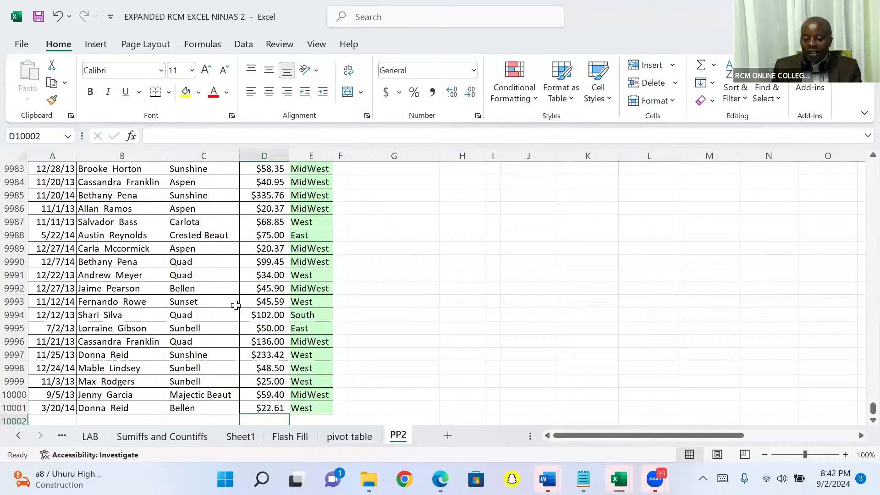
# Step: Enter the note "Alt =shortcut for Auto sum" in cell J9990 and select the blank cell below the Sales column
pyautogui.click(543, 262)
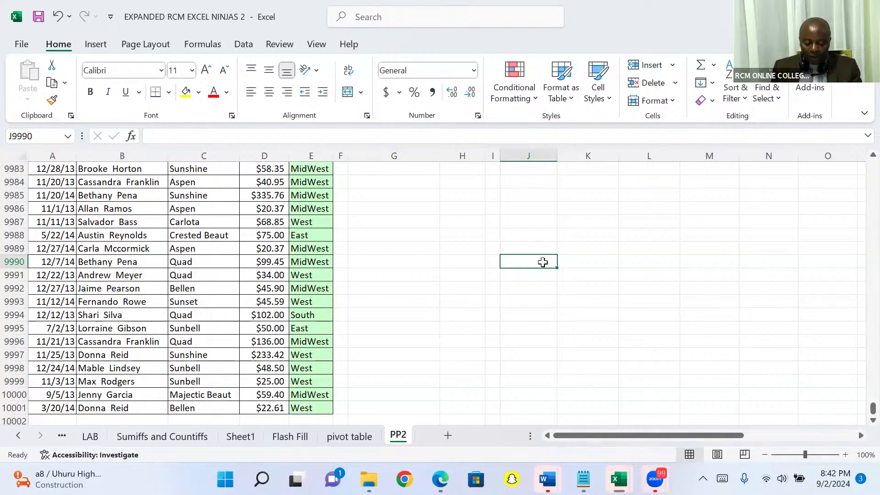
pyautogui.write('Alt')
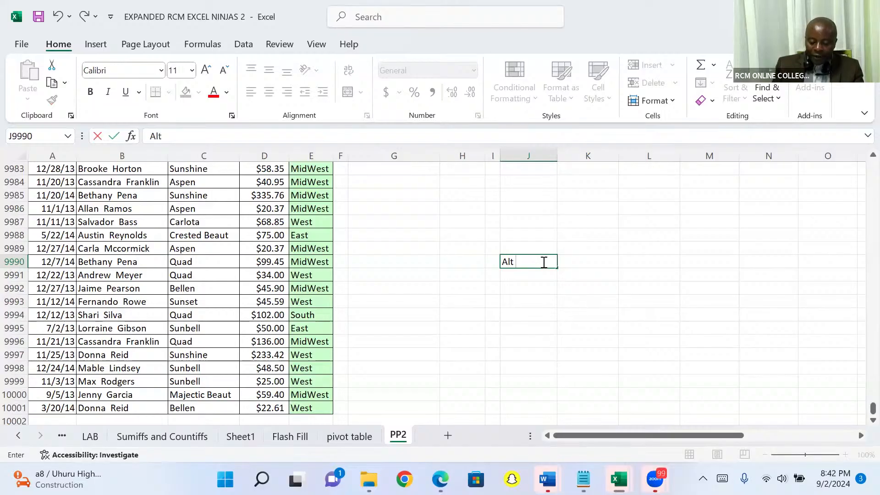
pyautogui.write(' =')
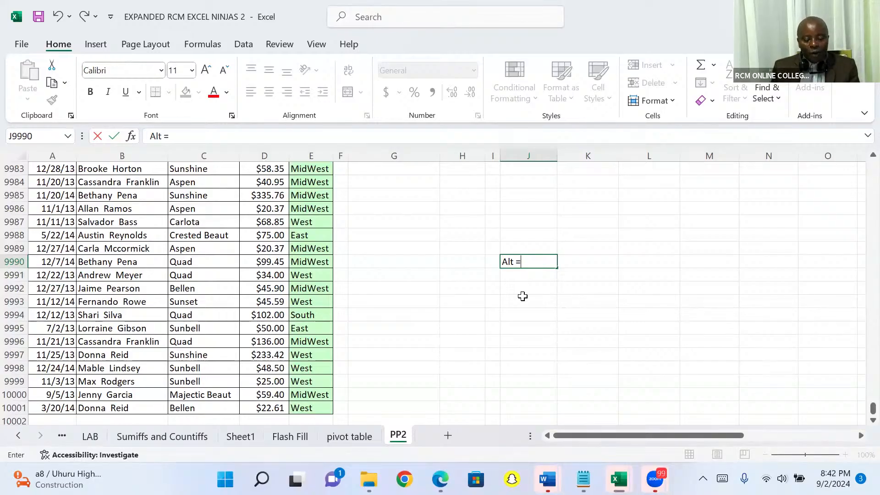
pyautogui.write('s')
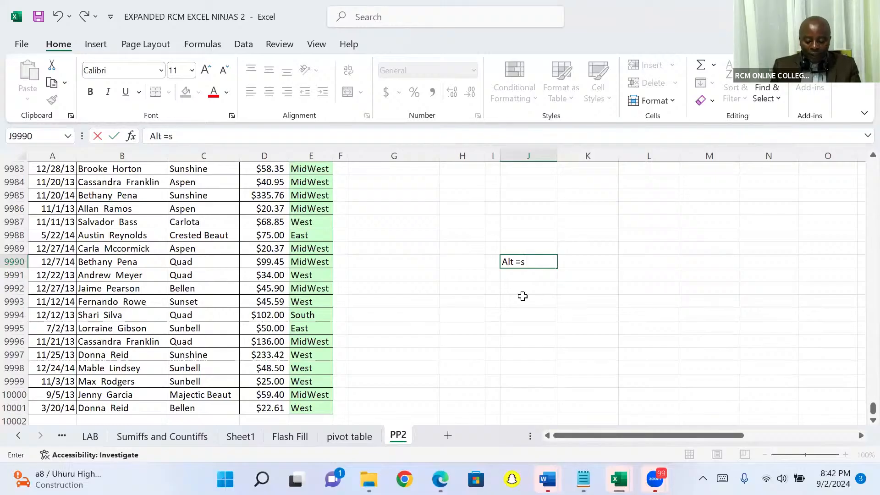
pyautogui.write('ho')
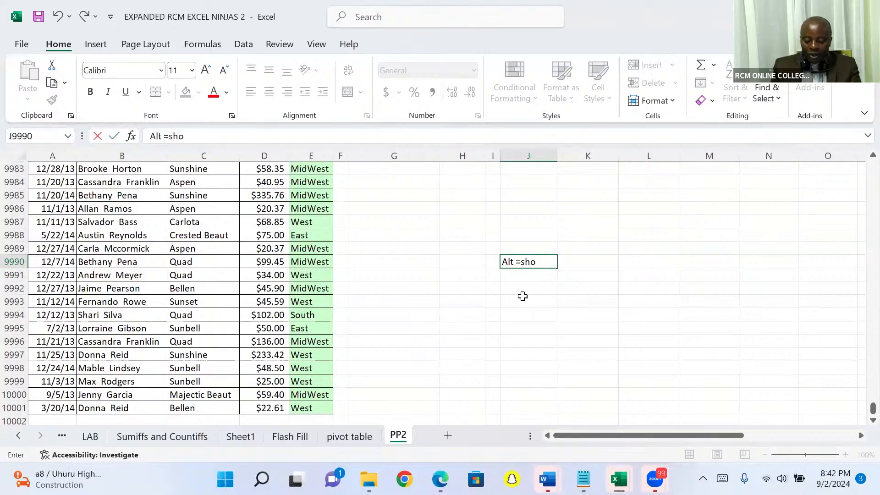
pyautogui.write('rtcut')
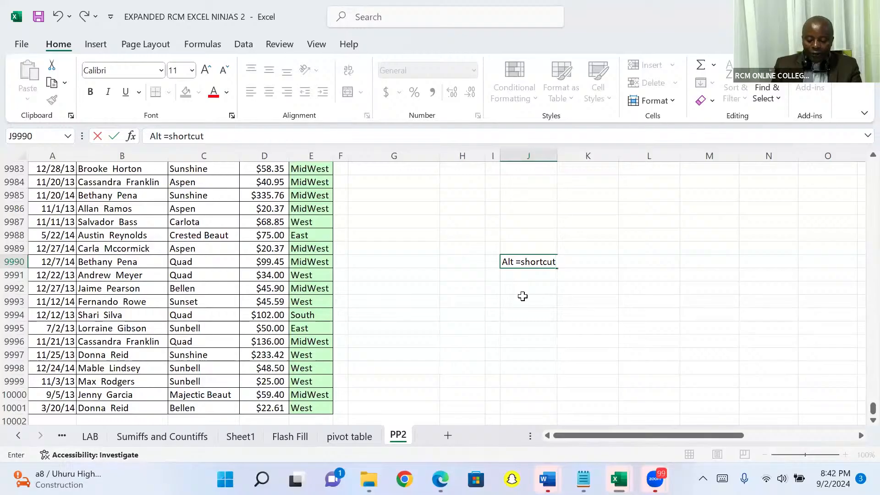
pyautogui.write(' for Aut')
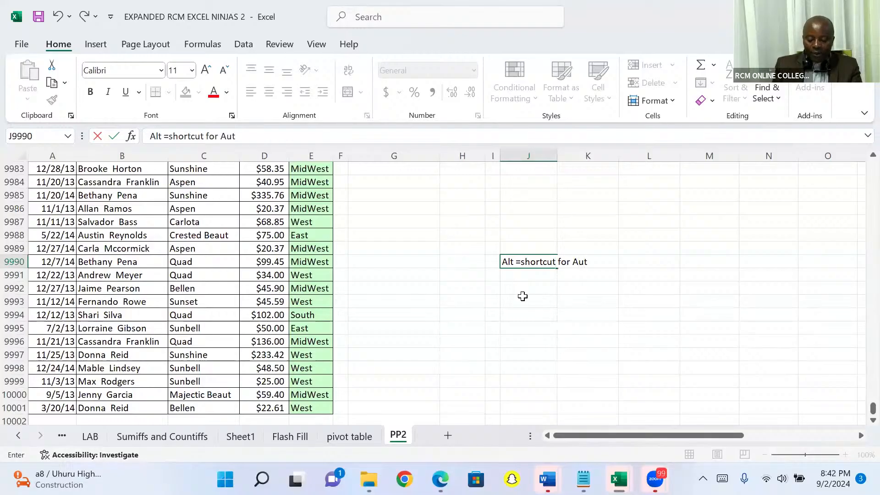
pyautogui.write('o sum')
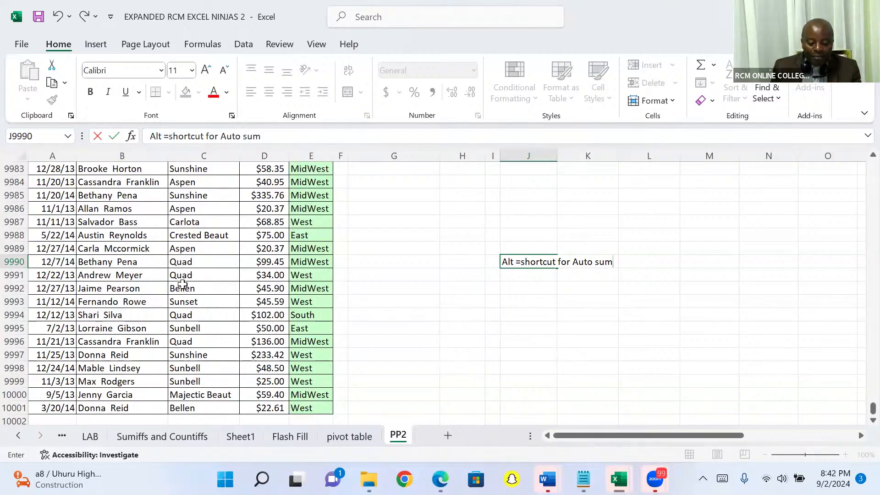
pyautogui.click(264, 419)
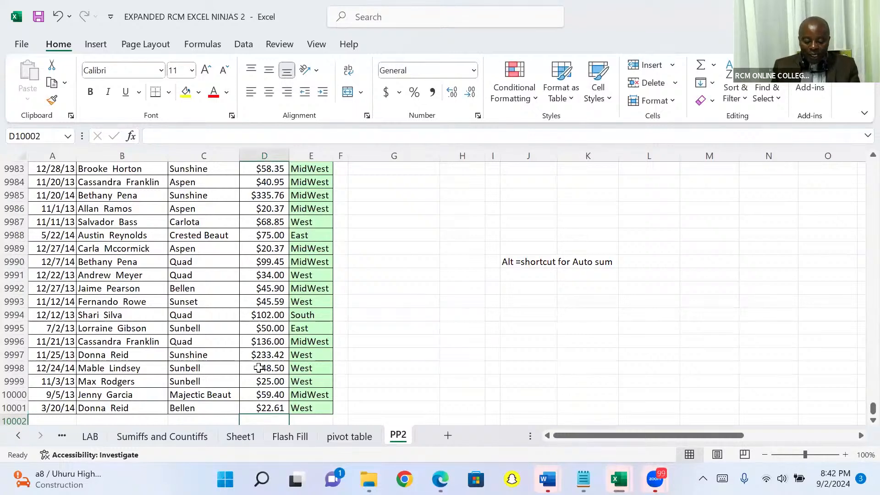
# Step: Total the Sales values D2:D10001 in cell D10002 with AutoSum
pyautogui.hotkey('alt', '=')
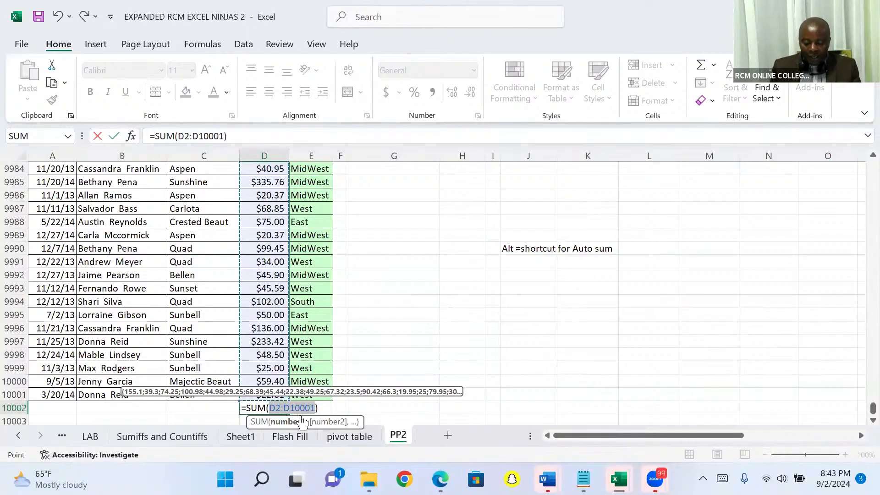
pyautogui.press('Return')
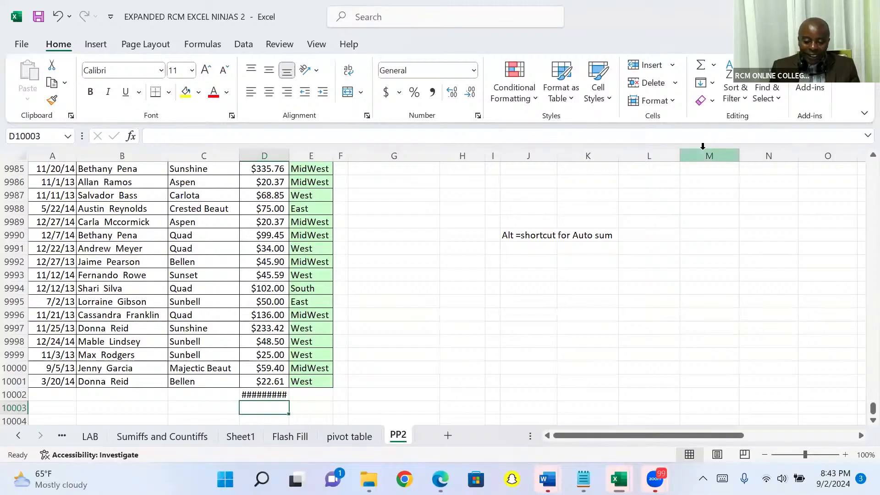
# Step: Enter the sample texts "qwertyuiiiigtrd", "qwertdresartttt" and "tryrewryuuuiiihtrs" in cells M9988, N9988 and O9988
pyautogui.click(724, 212)
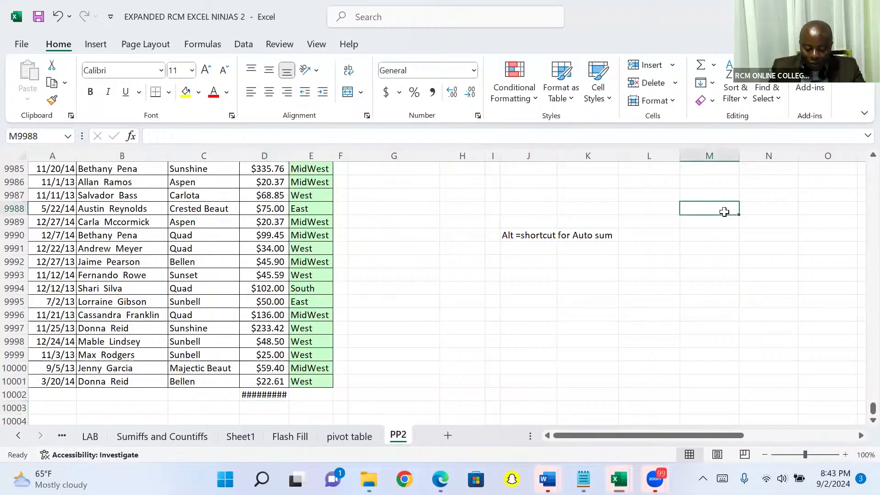
pyautogui.write('qwertyu')
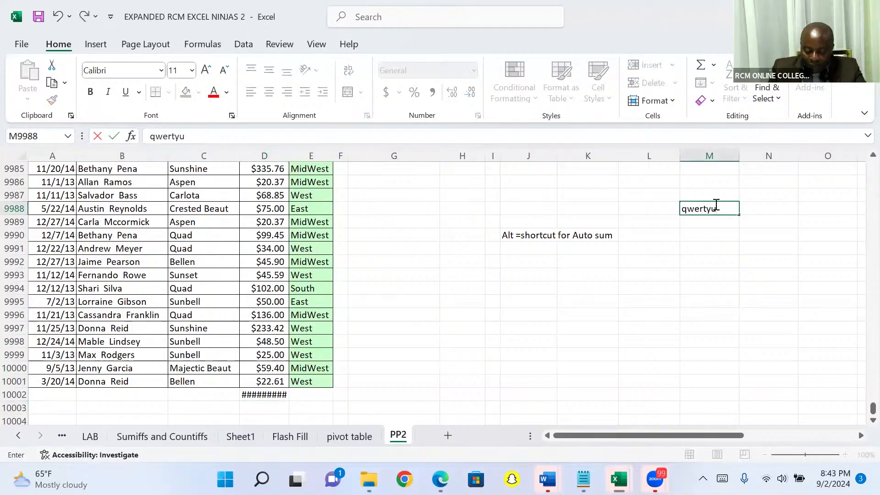
pyautogui.write('iiiigtrd')
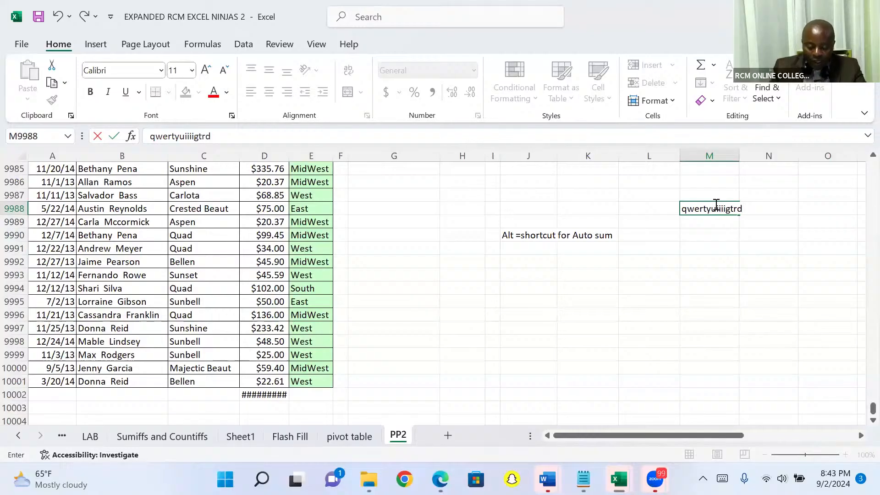
pyautogui.press('Tab')
pyautogui.write('qwer')
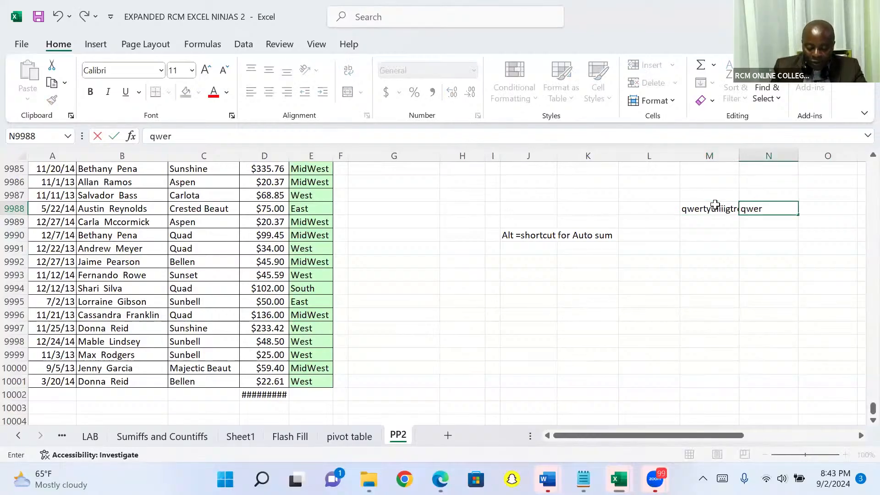
pyautogui.write('tdresa')
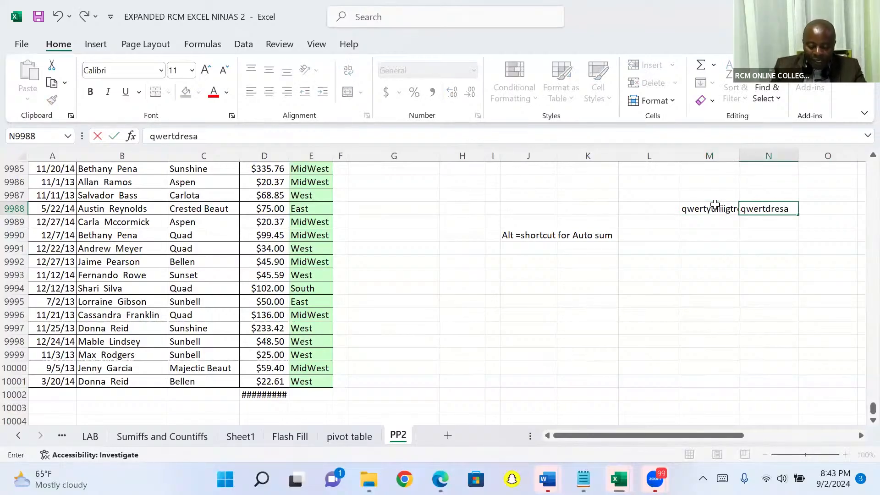
pyautogui.write('rtttt')
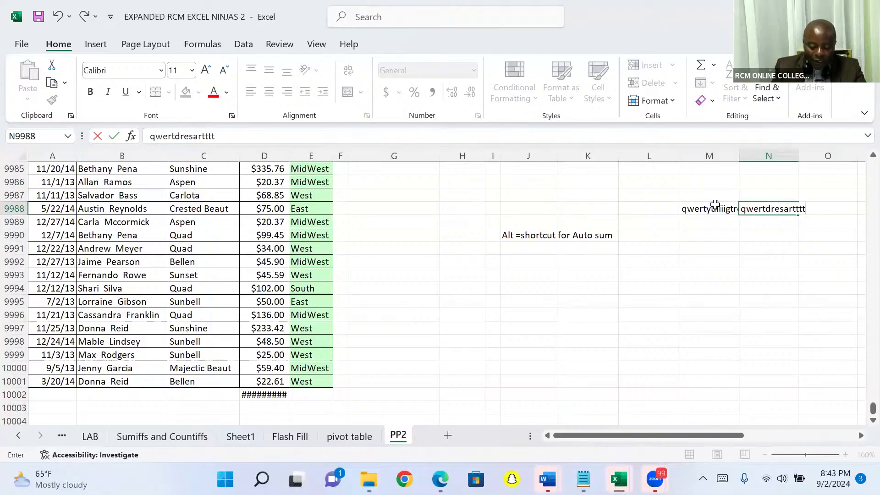
pyautogui.press('Tab')
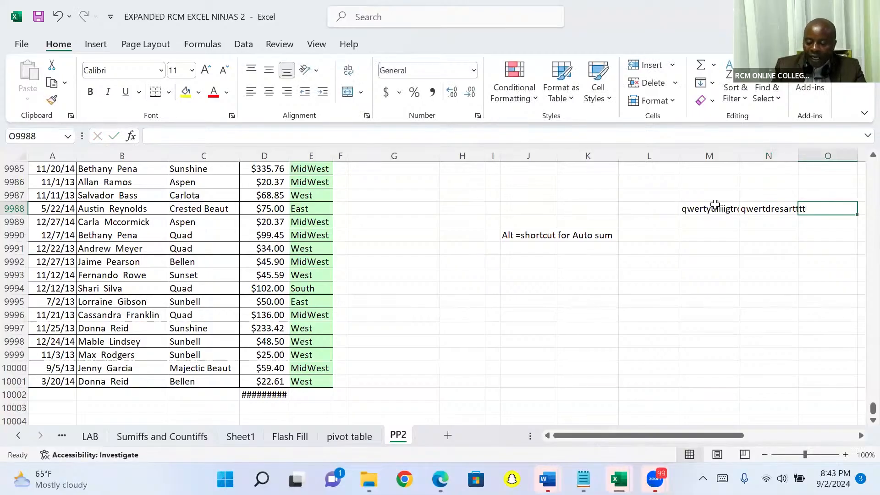
pyautogui.write('try')
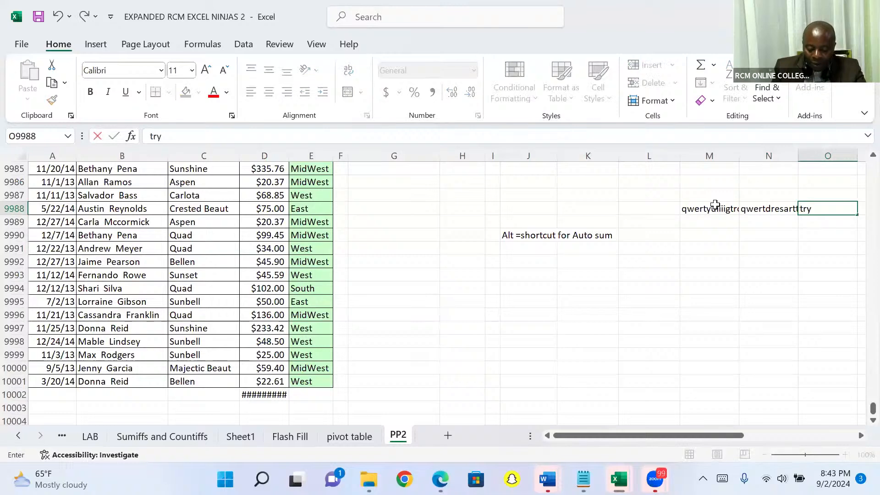
pyautogui.write('rewryuuu')
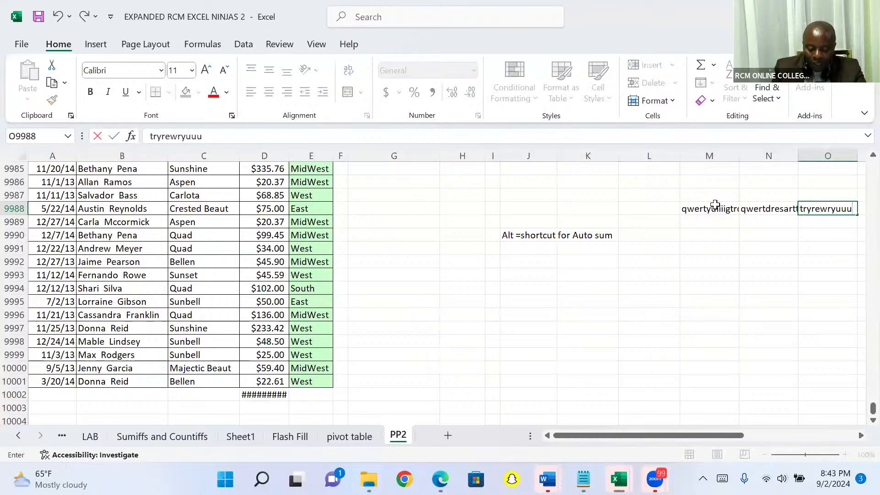
pyautogui.write('iiihtrs')
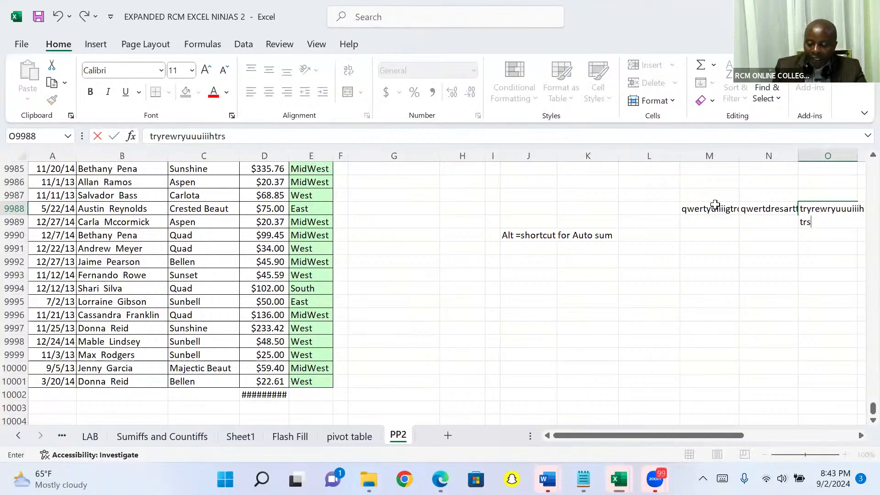
pyautogui.click(709, 221)
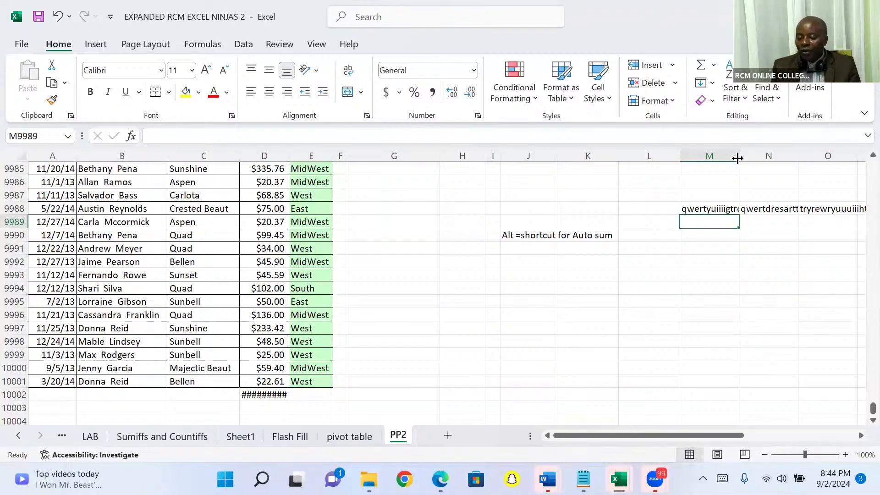
# Step: Widen column M manually to fit its sample text, and narrow it again so the text is cut off
pyautogui.moveTo(738, 156); pyautogui.dragTo(758, 152)
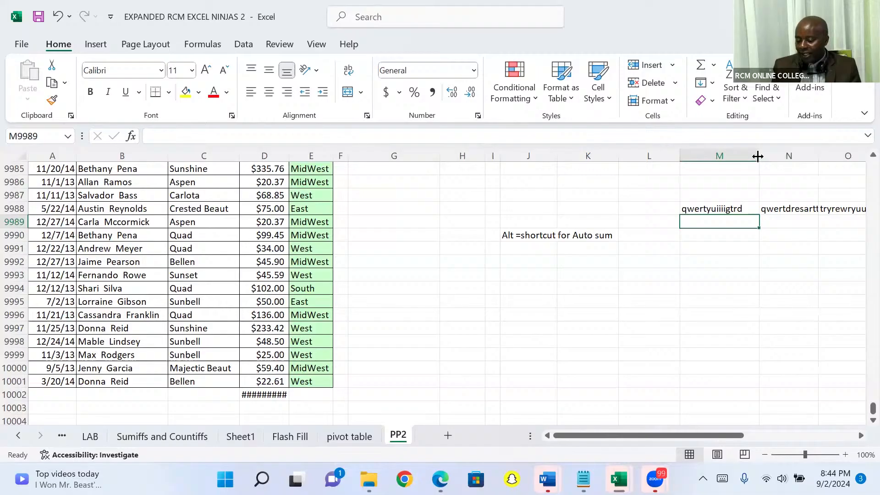
pyautogui.moveTo(757, 156); pyautogui.dragTo(728, 161)
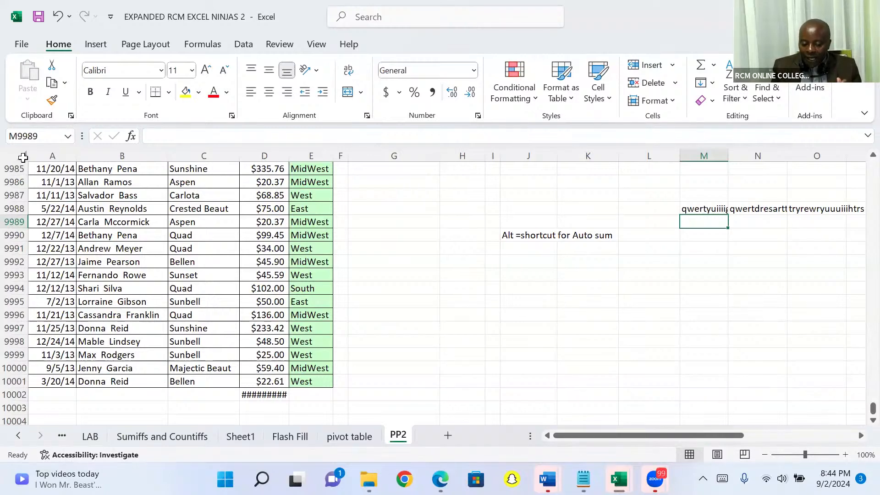
# Step: Autofit all columns of the sheet, inspect the sample texts in columns M to O, and undo the autofit
pyautogui.click(20, 157)
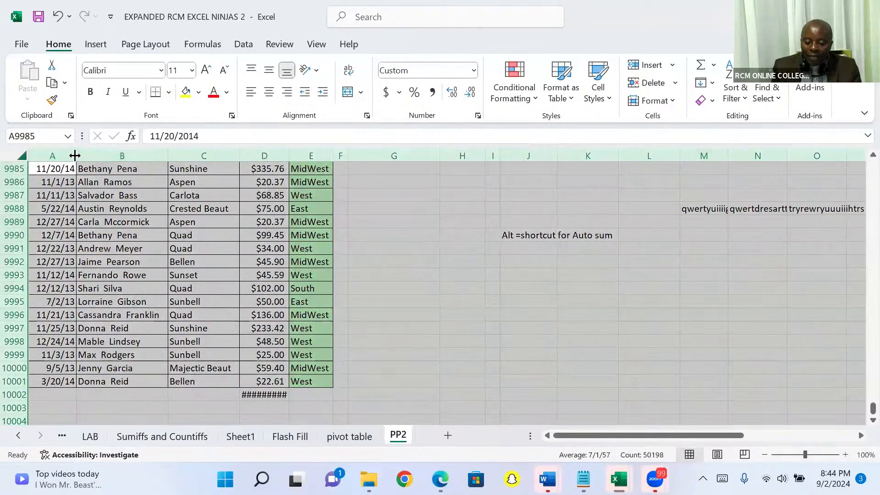
pyautogui.doubleClick(168, 155)
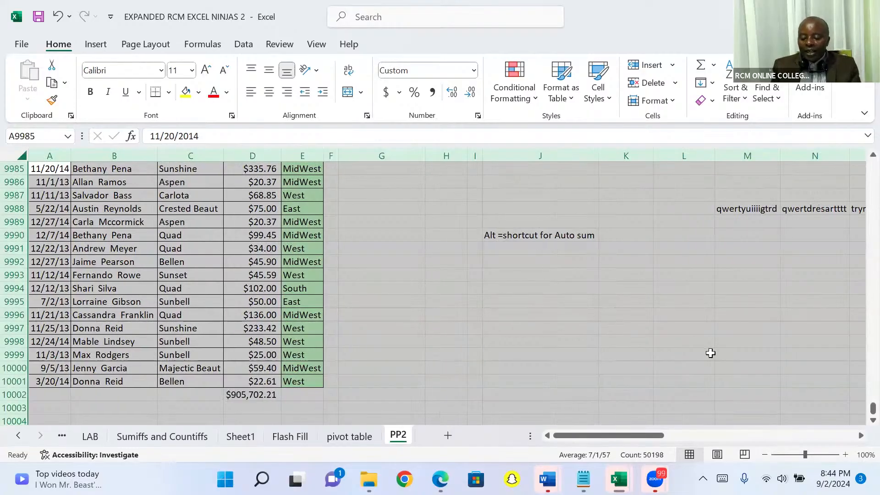
pyautogui.click(861, 436)
pyautogui.click(861, 435)
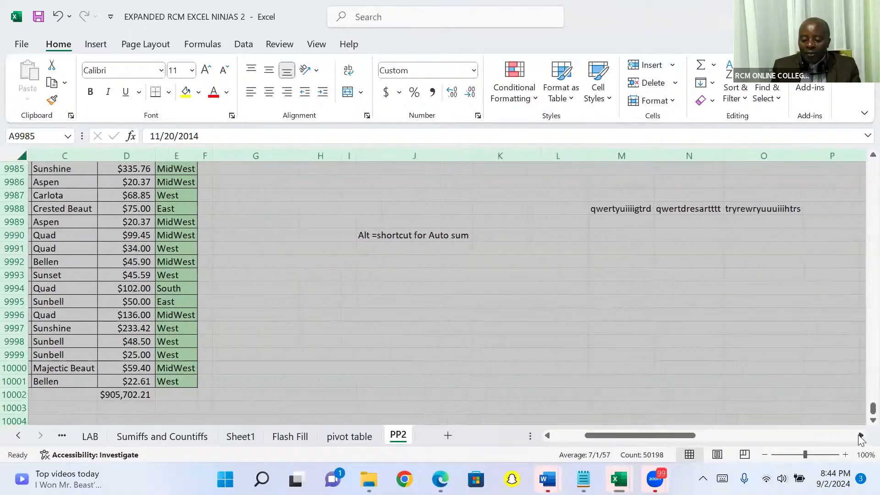
pyautogui.click(861, 436)
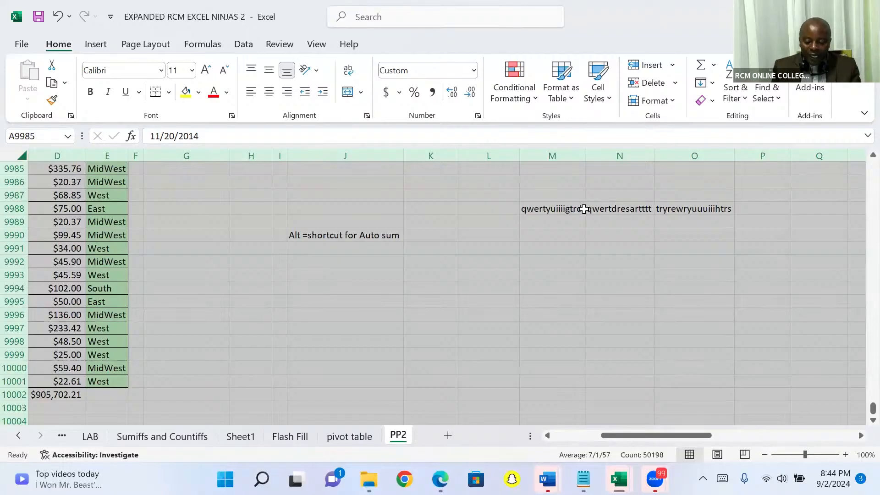
pyautogui.hotkey('ctrl', 'z')
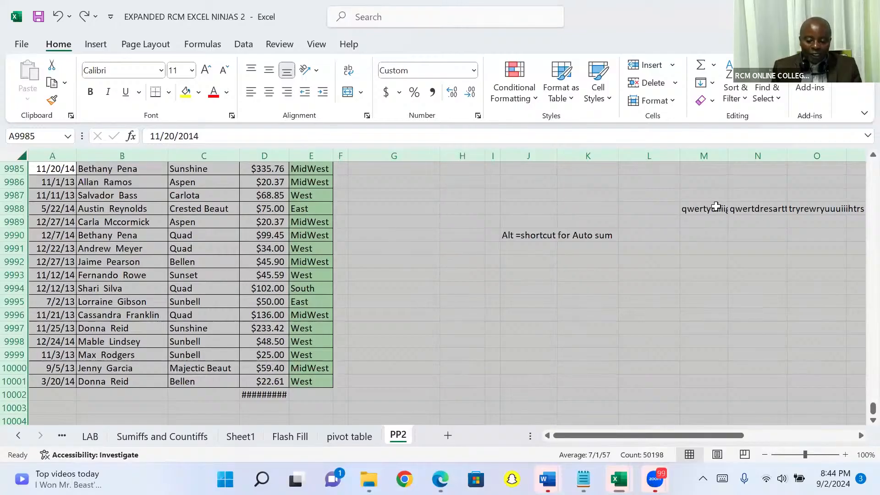
# Step: Select the whole sheet again and autofit the width of all columns to their contents
pyautogui.click(604, 252)
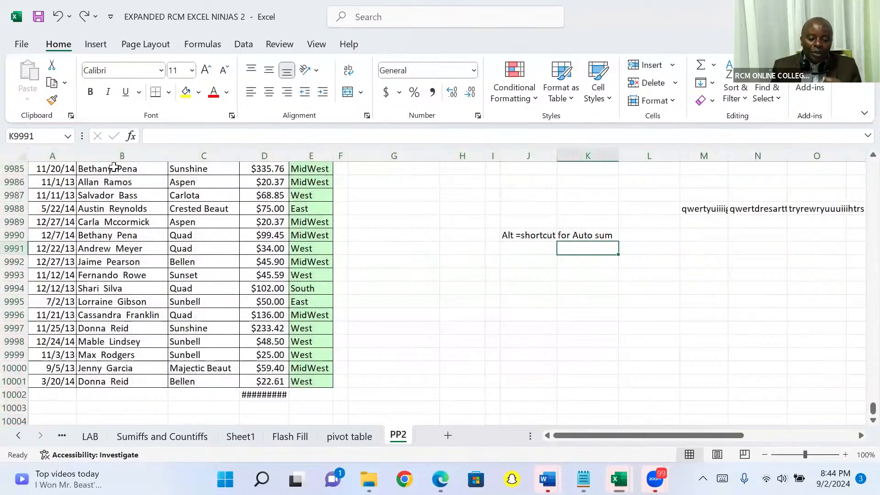
pyautogui.click(21, 158)
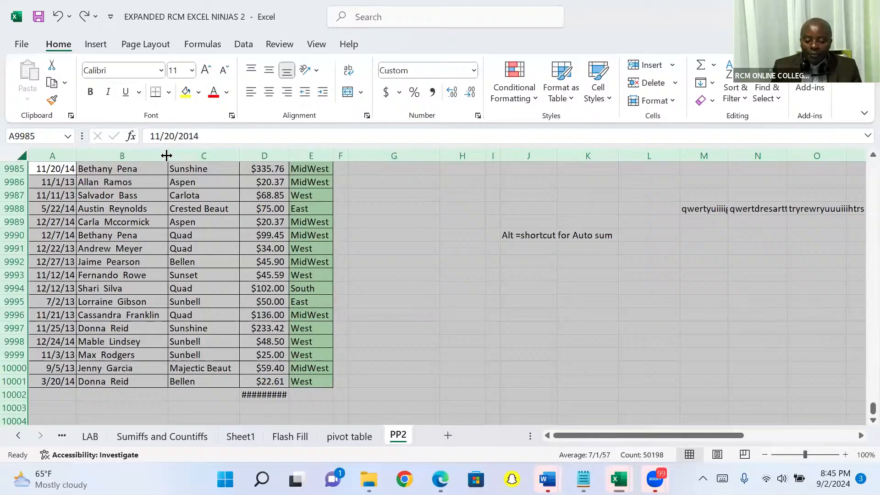
pyautogui.doubleClick(239, 153)
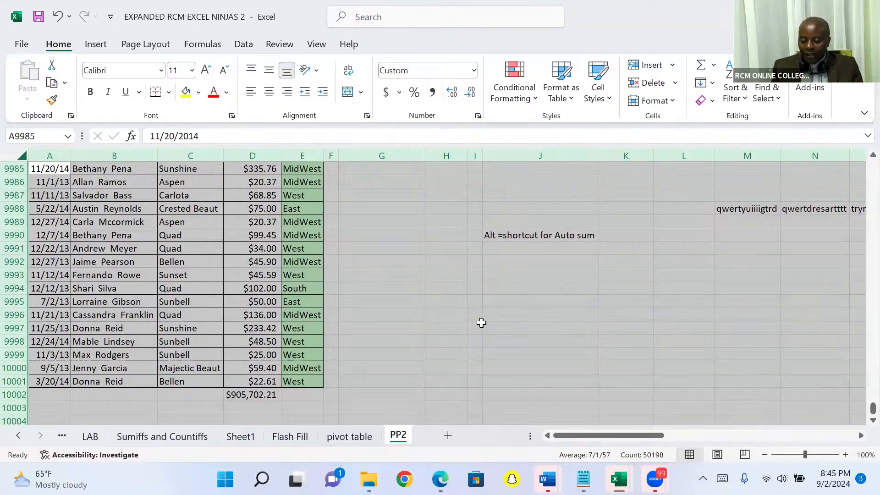
pyautogui.hotkey('ctrl', 't')
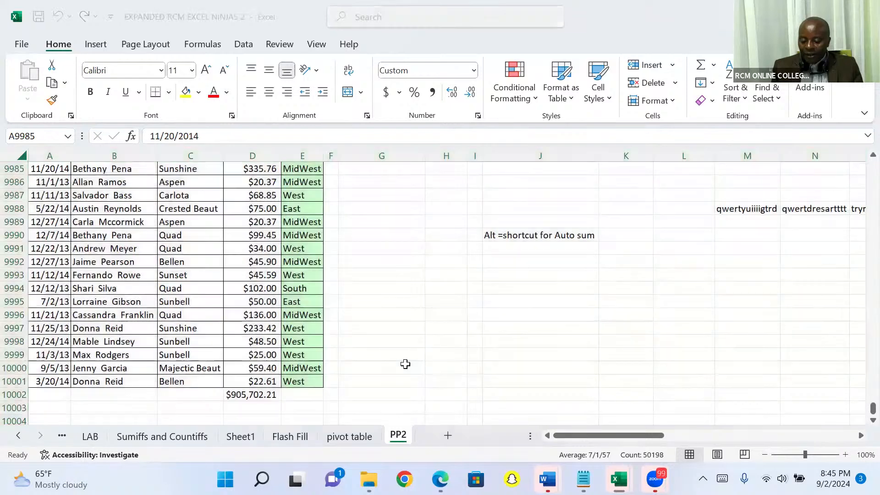
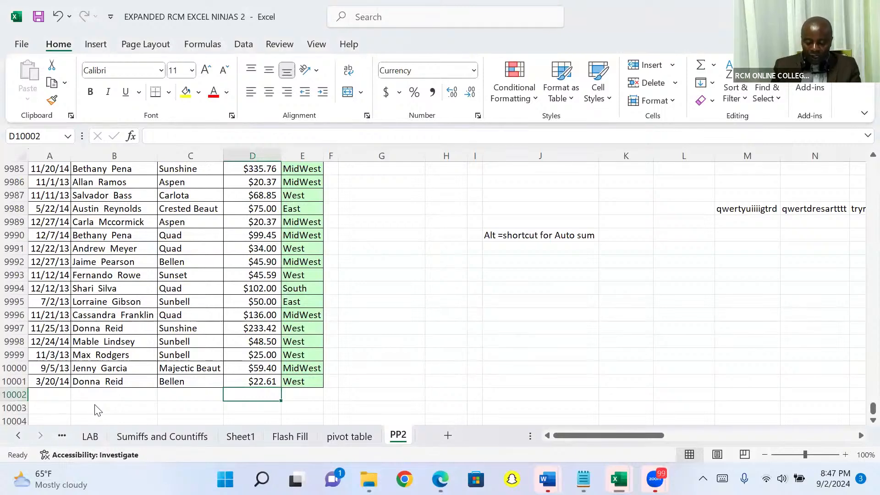
# Step: Sum D2:D10001 in the empty cell D10002 with AutoSum and delete the formula again
pyautogui.hotkey('alt', '=')
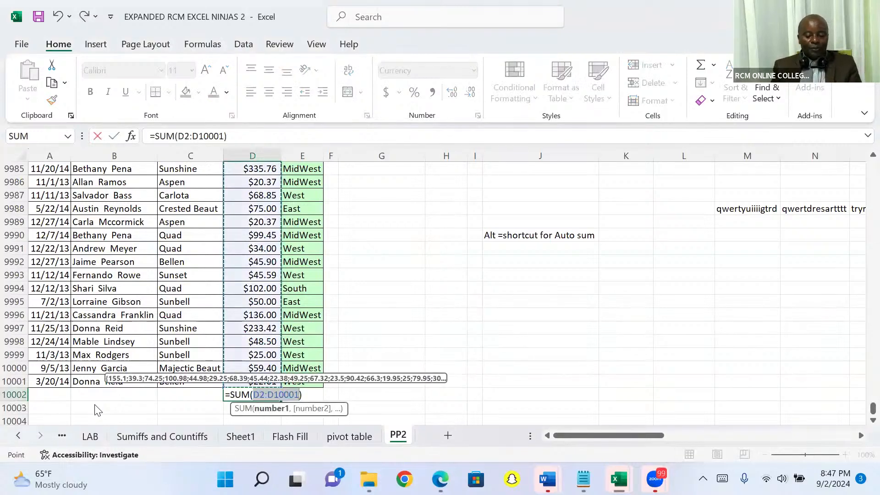
pyautogui.press('Return')
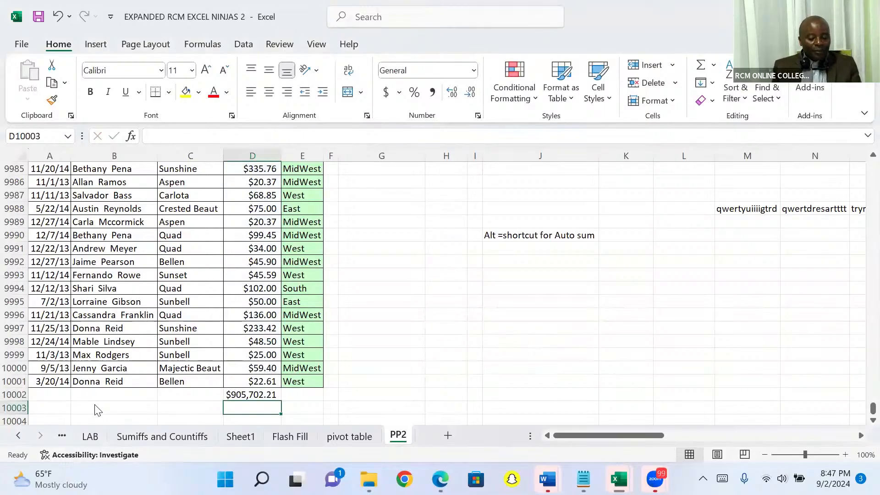
pyautogui.press('Up')
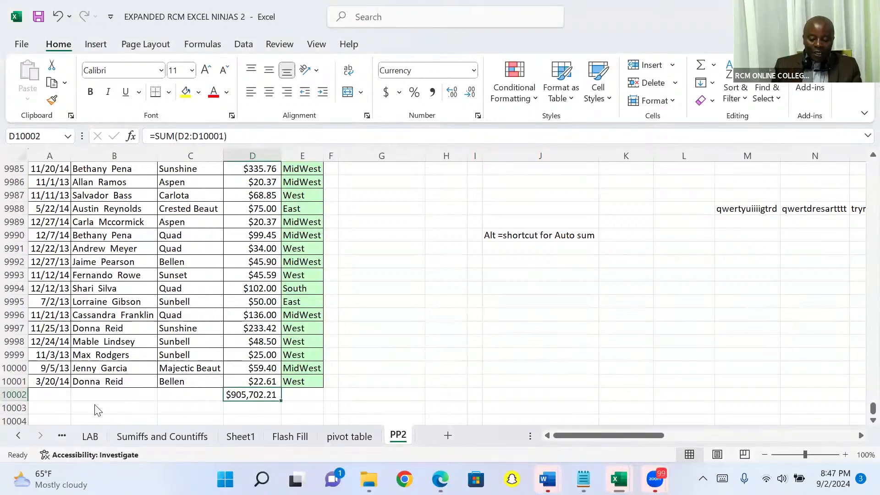
pyautogui.press('Delete')
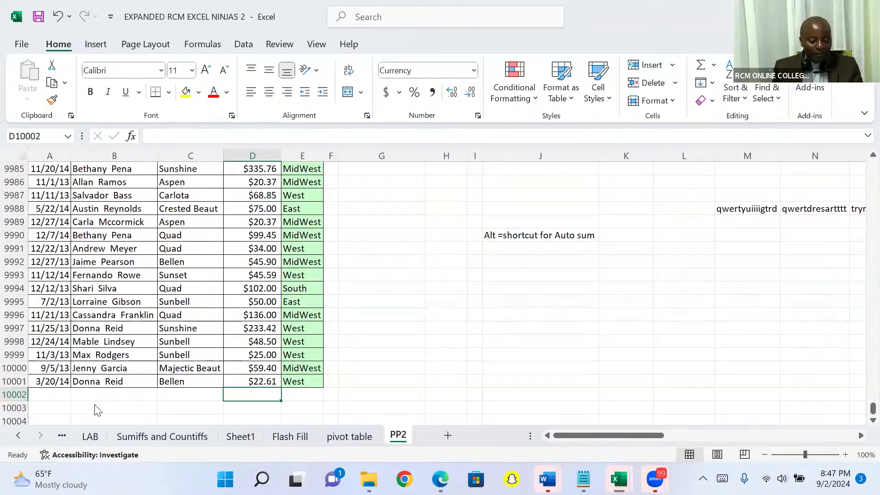
# Step: Jump up to the Sales column's header in D1 and select individual cells among the first records, ending on cell B7
pyautogui.press('Up')
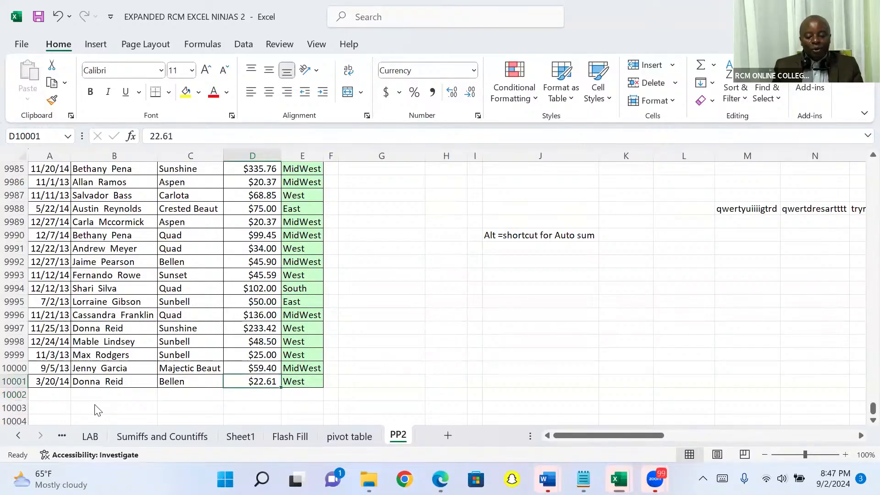
pyautogui.hotkey('ctrl', 'Up')
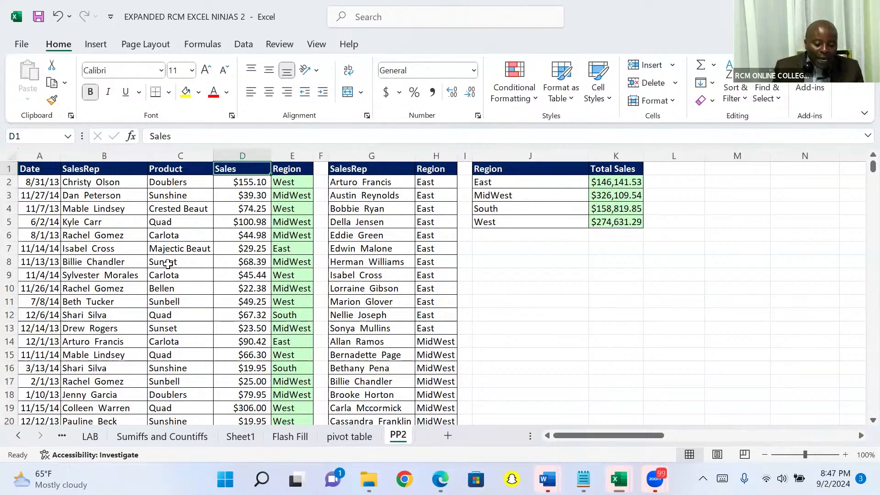
pyautogui.click(167, 262)
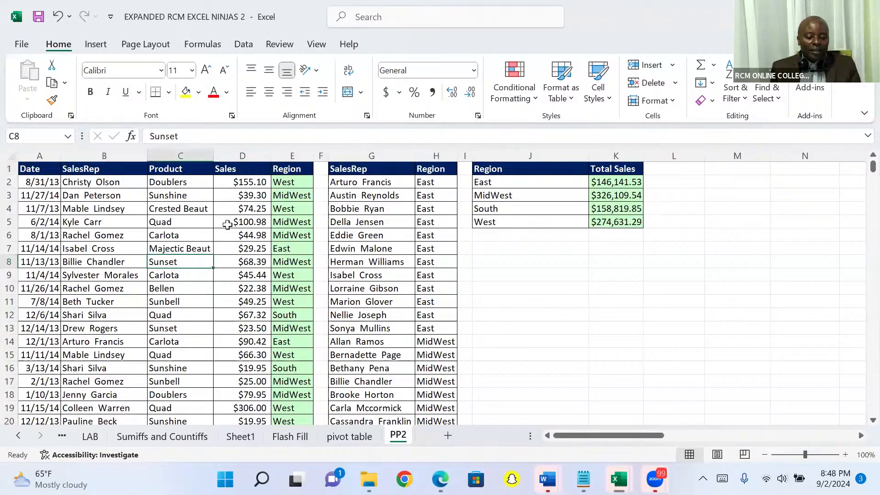
pyautogui.click(251, 208)
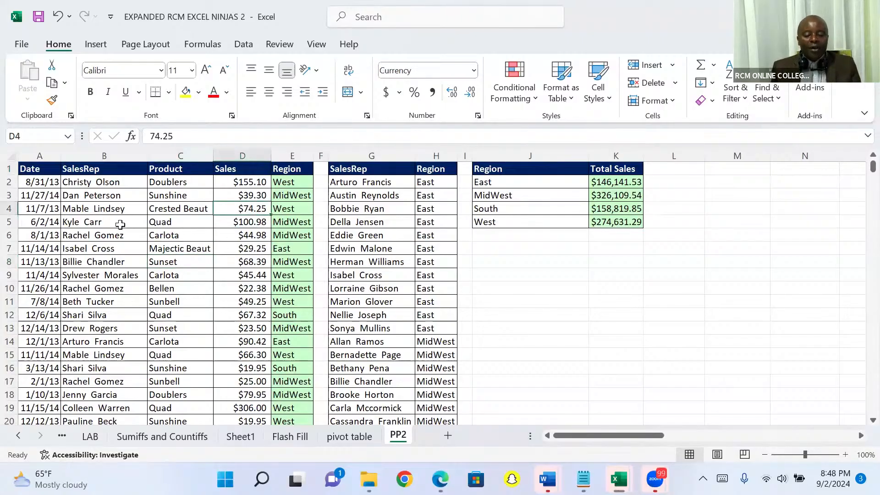
pyautogui.click(94, 209)
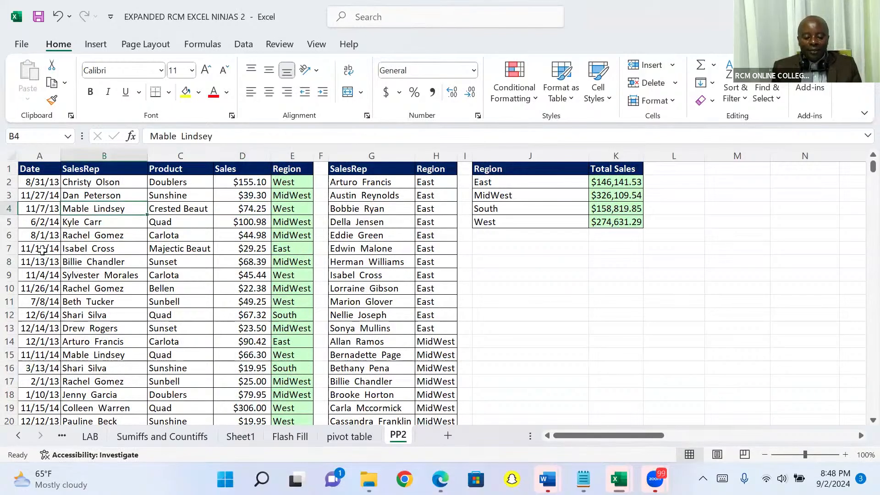
pyautogui.click(42, 249)
pyautogui.click(98, 254)
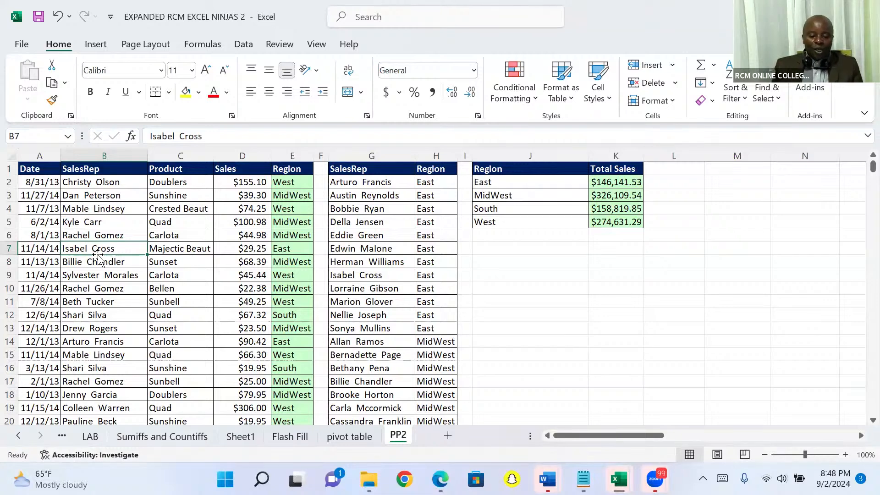
# Step: Create a PivotTable from the PP2 sales table A1:E10001 on a new worksheet
pyautogui.click(95, 44)
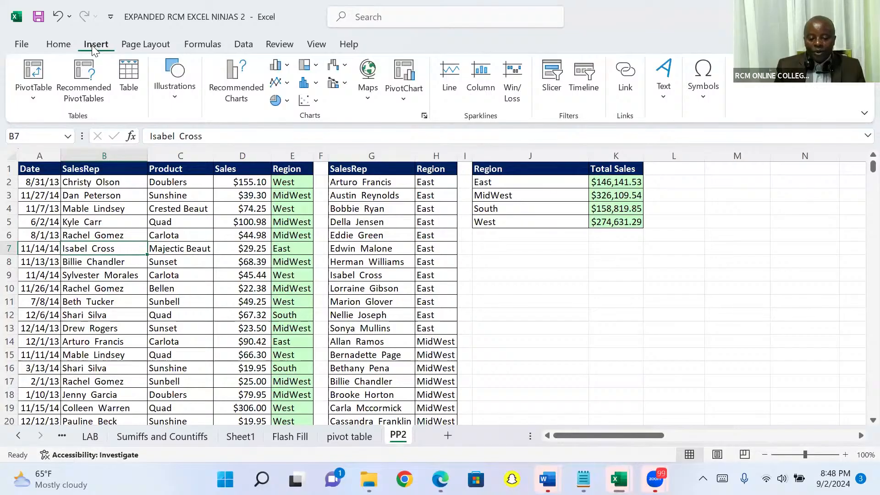
pyautogui.click(36, 73)
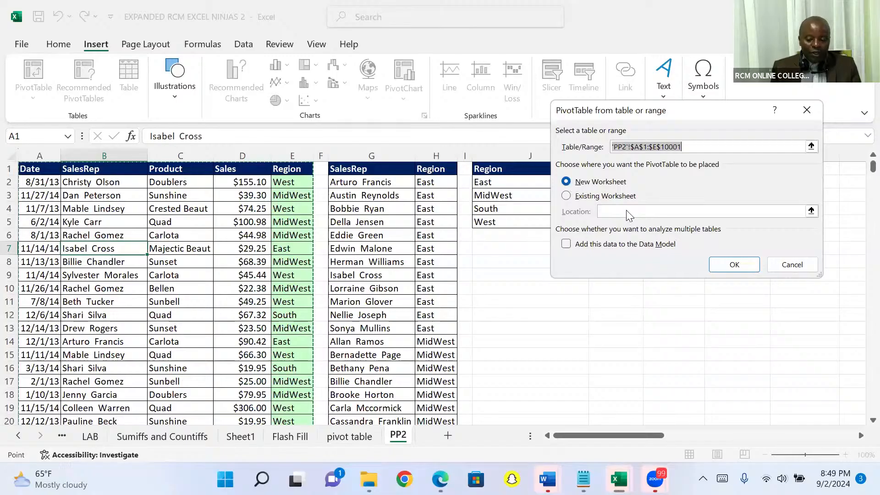
pyautogui.click(722, 265)
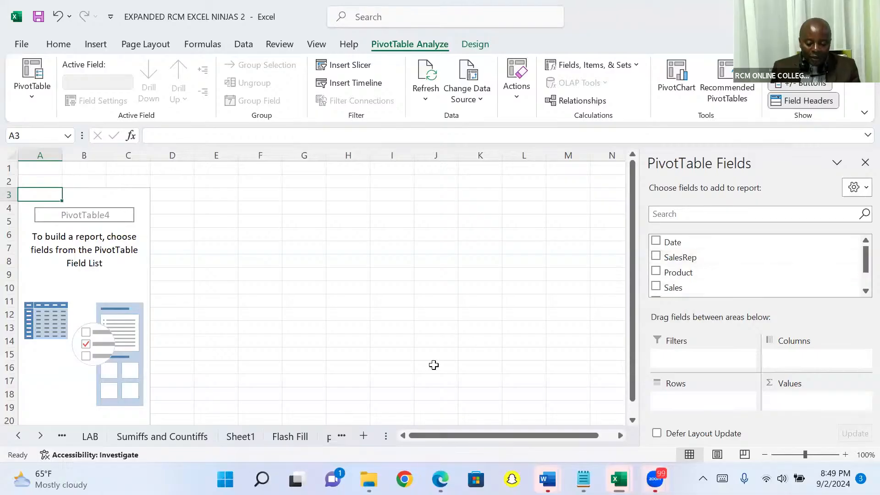
pyautogui.hotkey('ctrl', 'z')
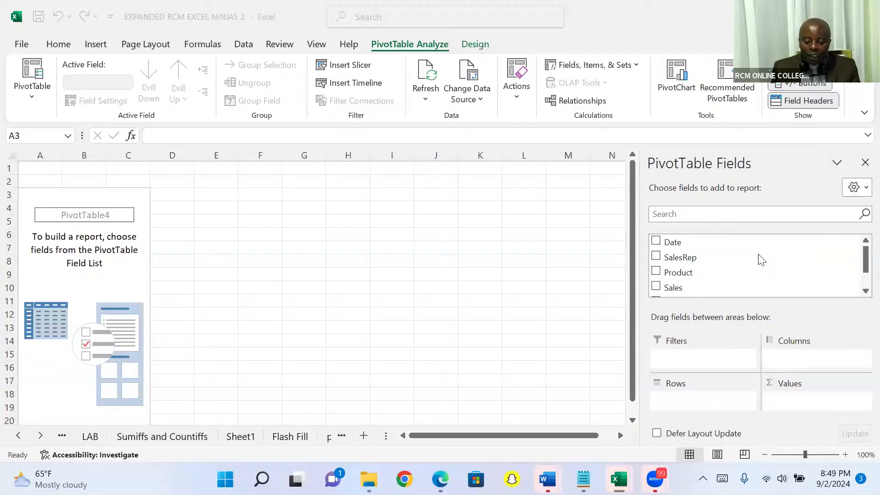
# Step: Add Sales to the PivotTable's values and Region to its rows, and review the field list
pyautogui.click(864, 292)
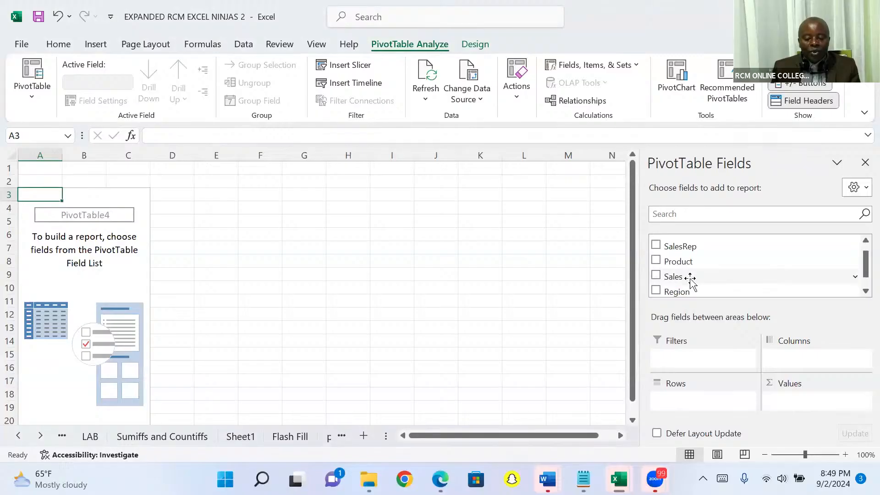
pyautogui.moveTo(688, 279); pyautogui.dragTo(786, 403)
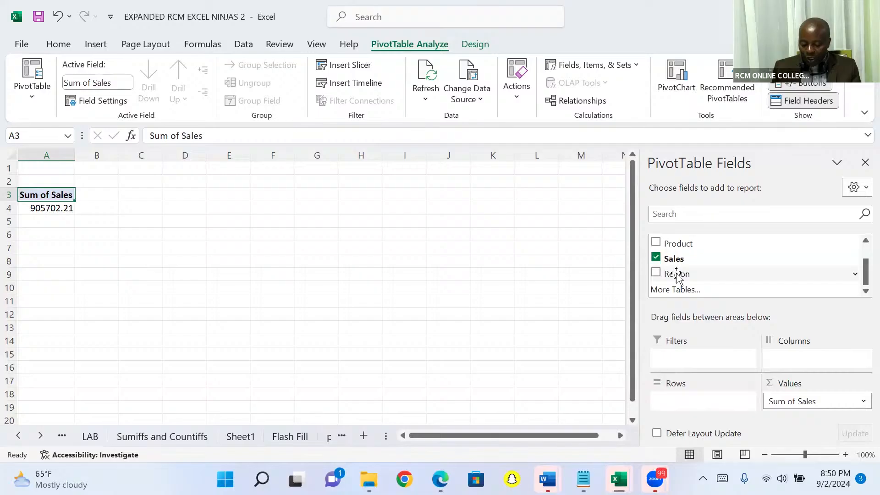
pyautogui.moveTo(678, 275); pyautogui.dragTo(683, 376)
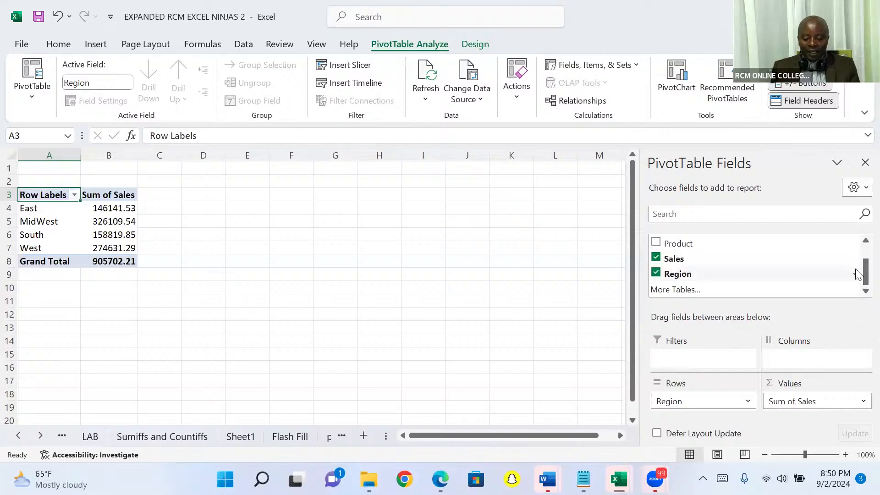
pyautogui.scroll(3, 860, 245)
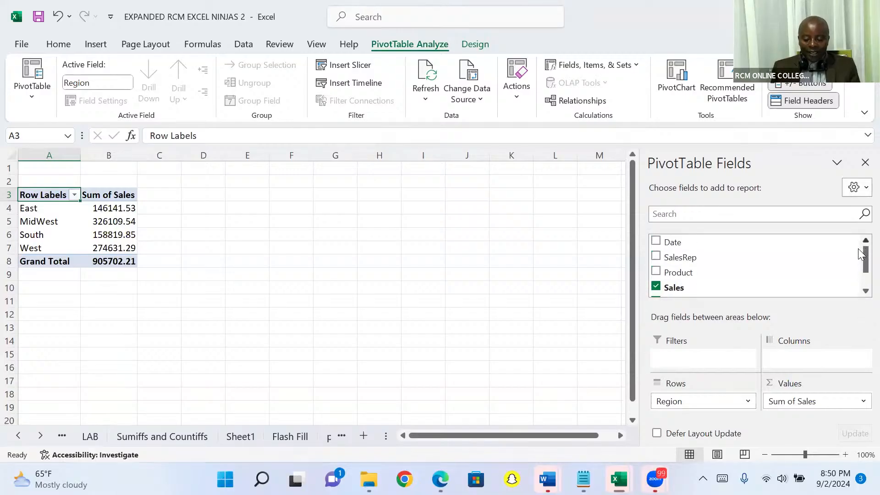
pyautogui.click(865, 291)
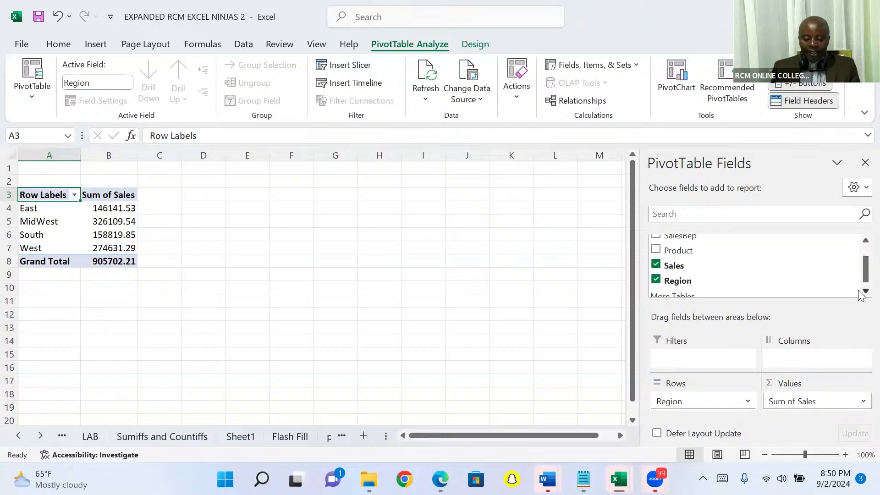
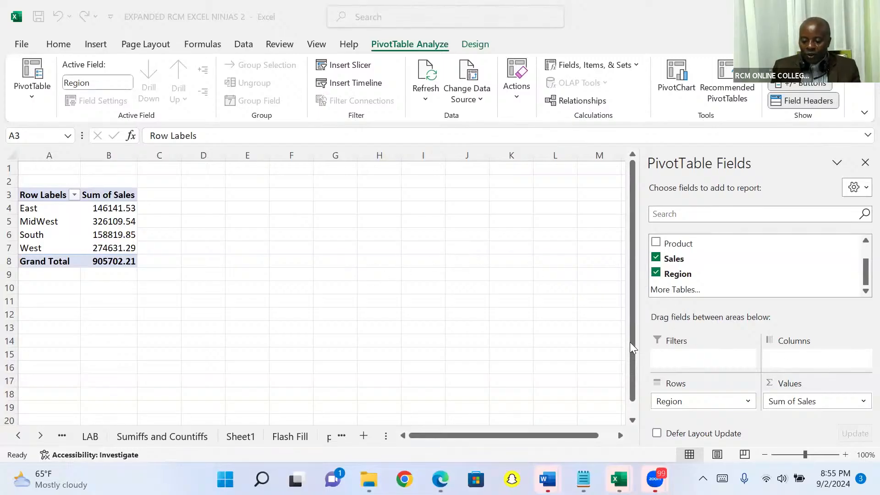
# Step: Delete the PivotTable worksheet Sheet2 from the workbook
pyautogui.click(532, 308)
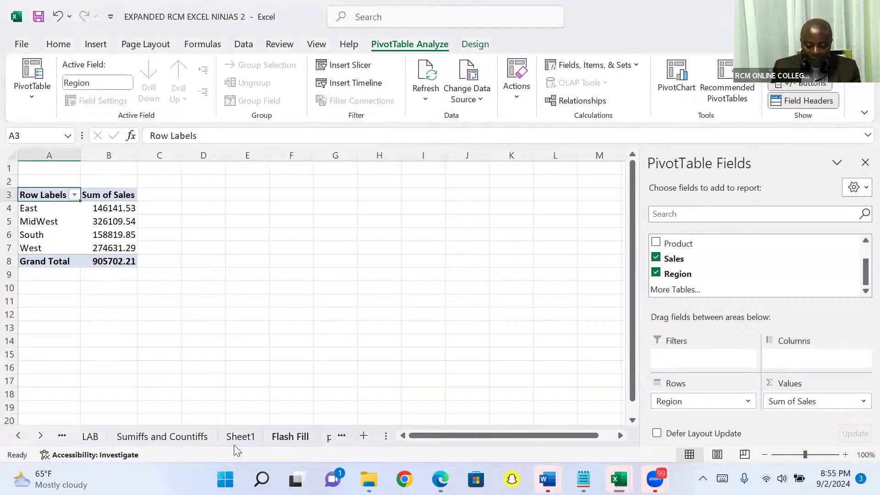
pyautogui.click(42, 436)
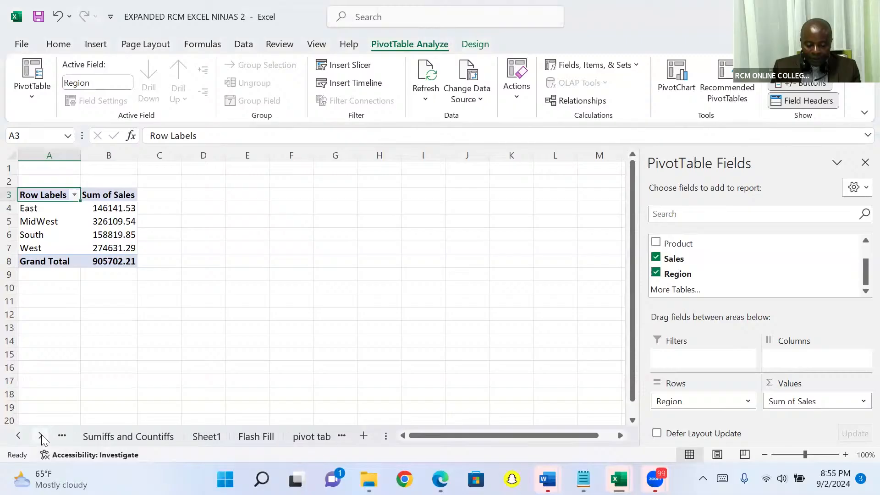
pyautogui.click(41, 436)
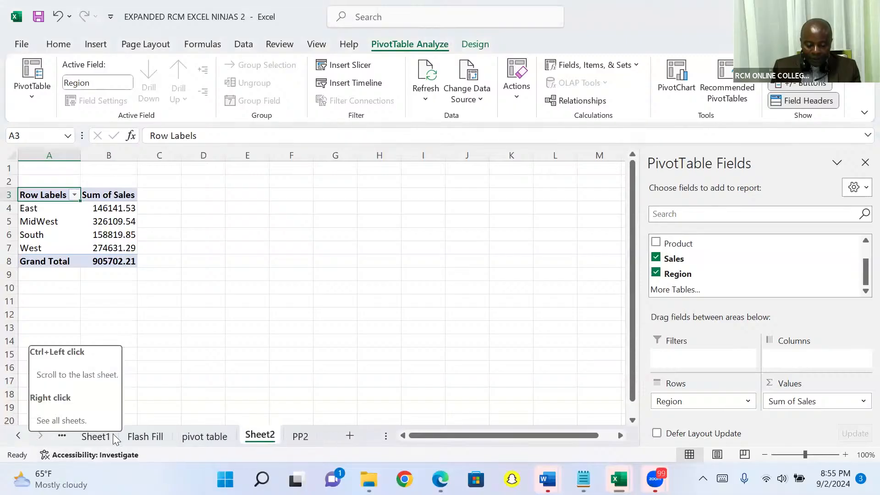
pyautogui.rightClick(257, 439)
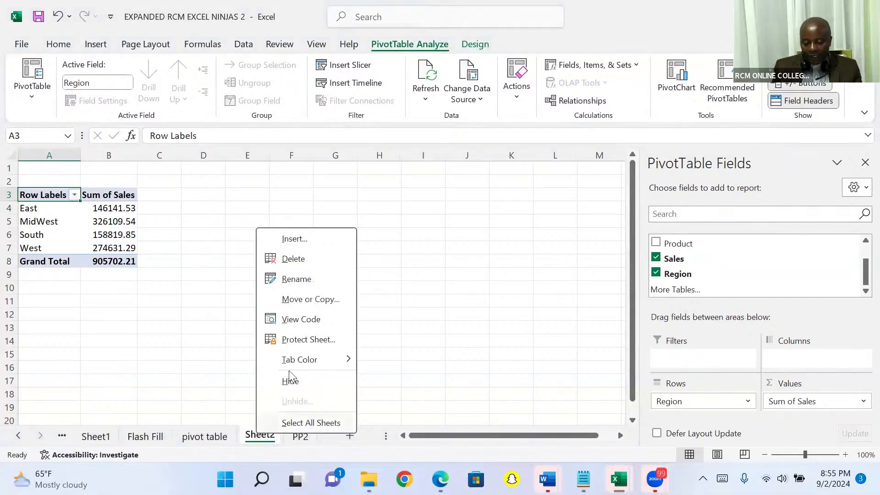
pyautogui.click(293, 259)
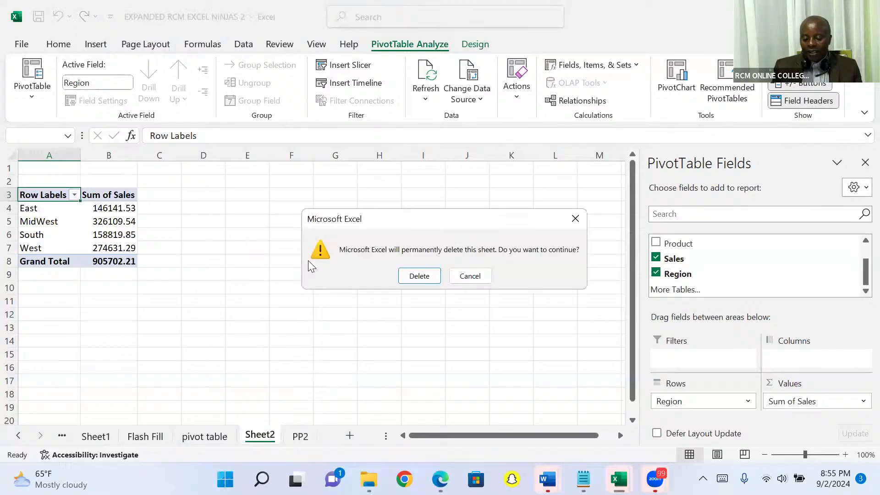
pyautogui.click(418, 276)
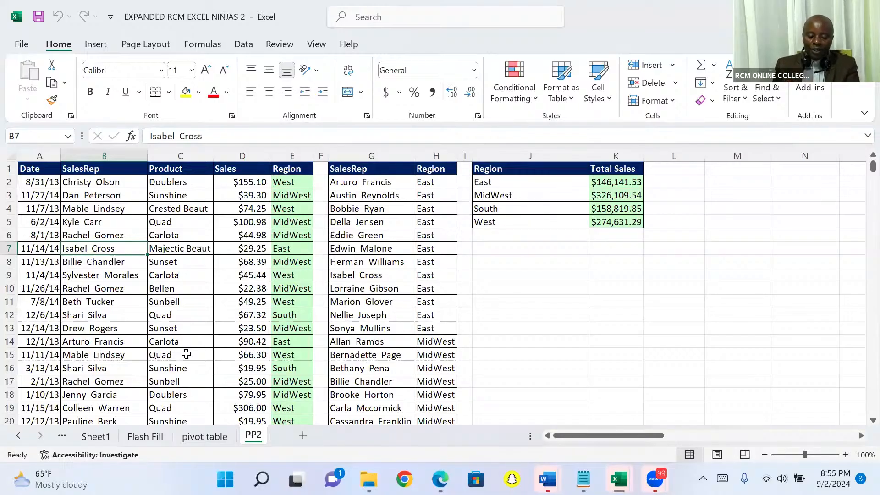
# Step: Insert a PivotTable of PP2's A1:E10001 on a new worksheet, with Region as rows and Sales summed as values
pyautogui.click(167, 331)
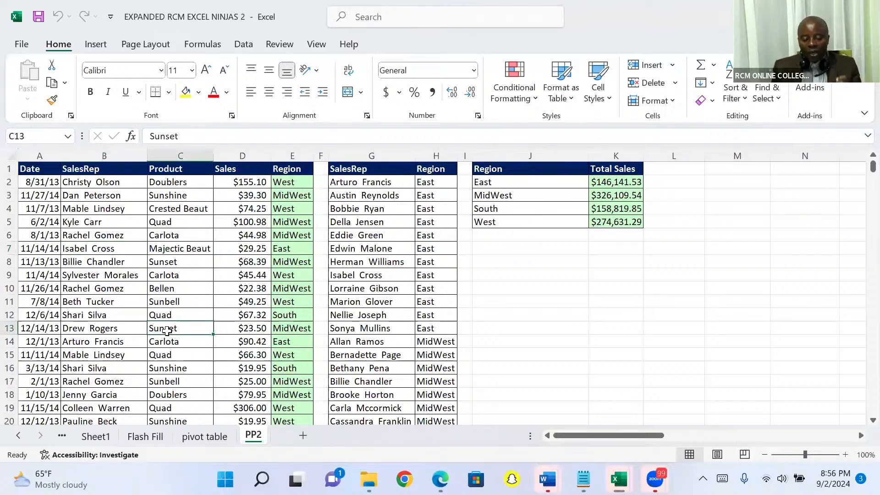
pyautogui.click(95, 49)
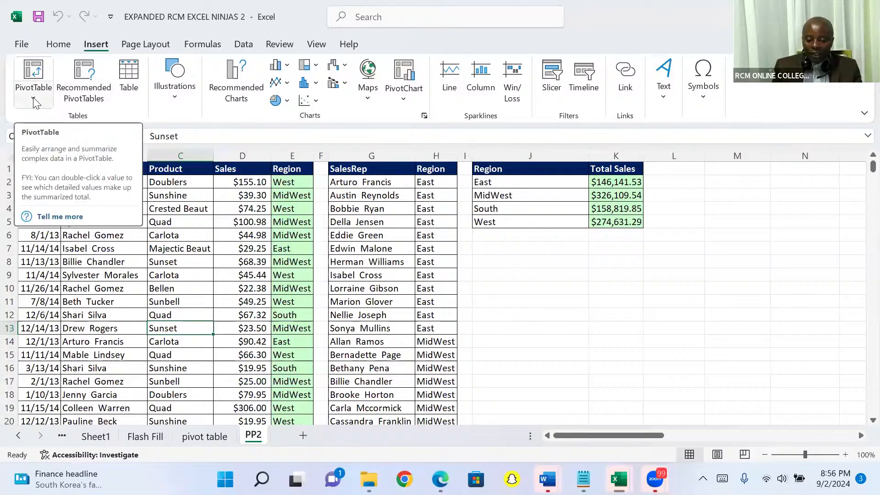
pyautogui.click(33, 72)
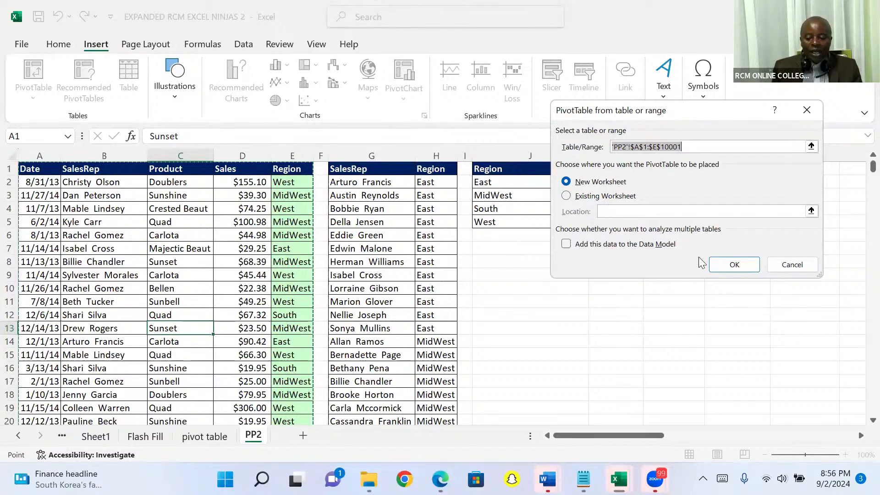
pyautogui.click(724, 263)
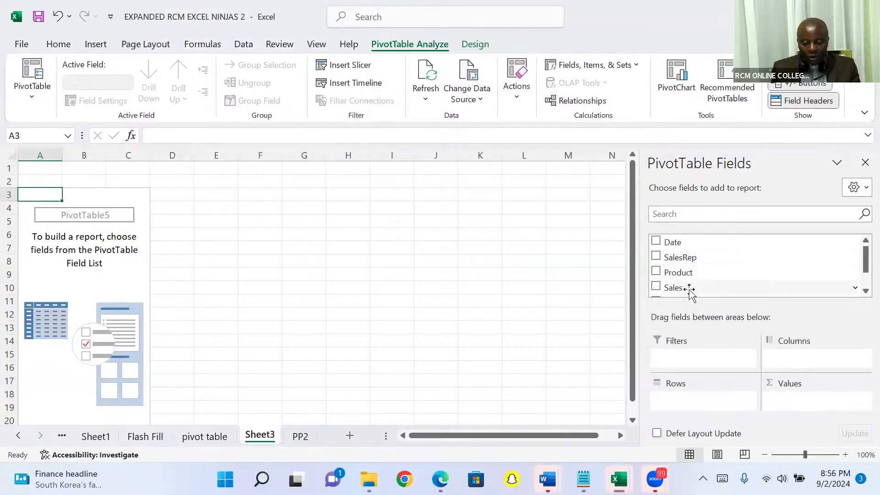
pyautogui.moveTo(689, 289); pyautogui.dragTo(787, 406)
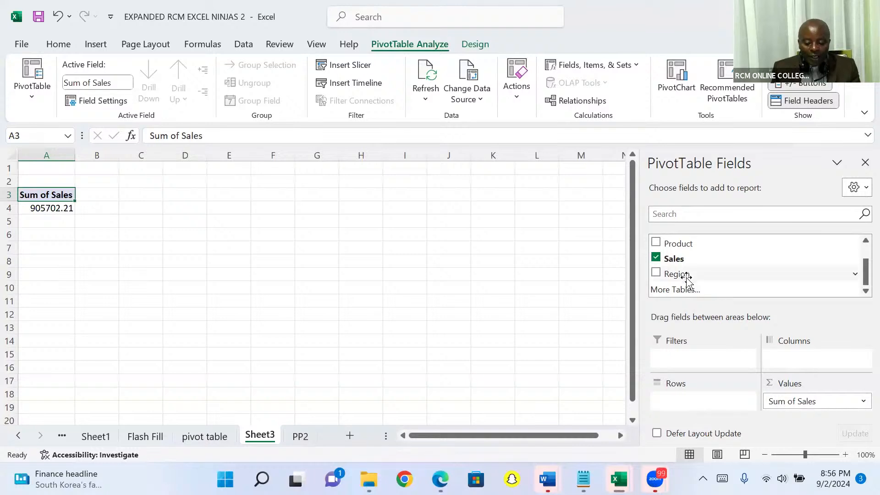
pyautogui.moveTo(685, 274); pyautogui.dragTo(683, 368)
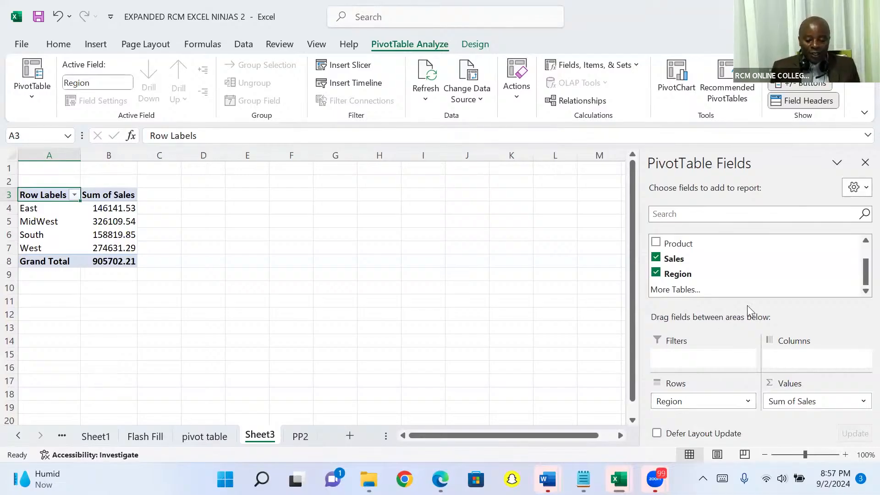
# Step: Insert a Clustered Column PivotChart and move it to columns E to K, starting at row 1
pyautogui.click(679, 76)
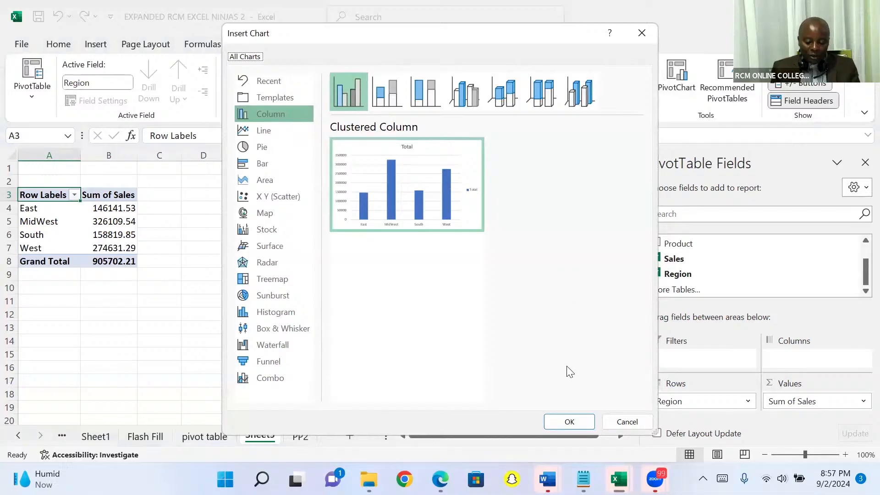
pyautogui.press('Return')
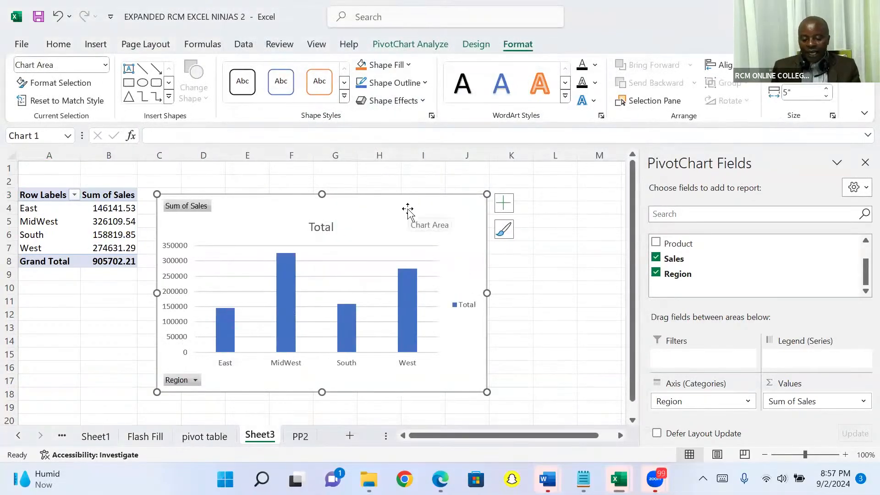
pyautogui.moveTo(408, 205); pyautogui.dragTo(471, 185)
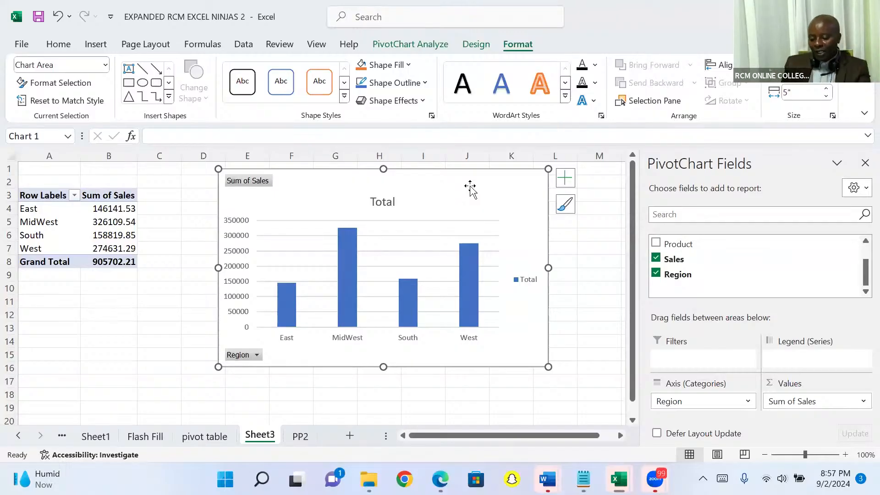
# Step: Filter the PivotChart's Region field to show only East
pyautogui.click(259, 356)
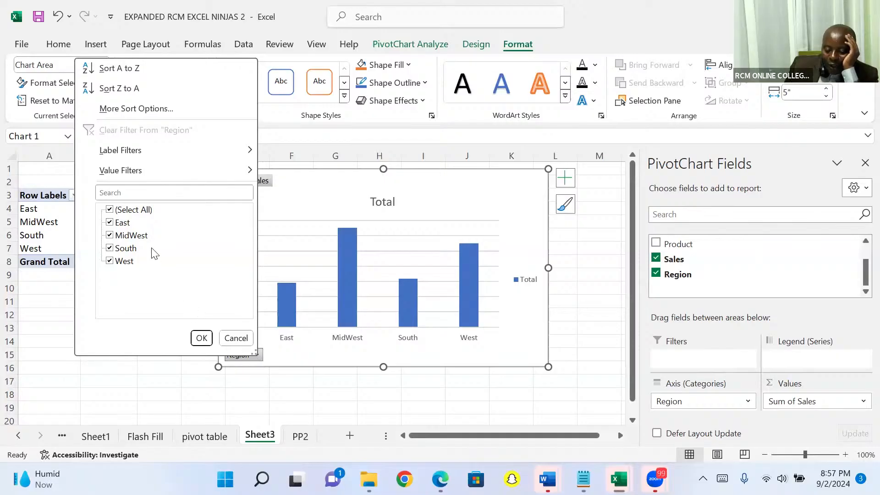
pyautogui.click(110, 210)
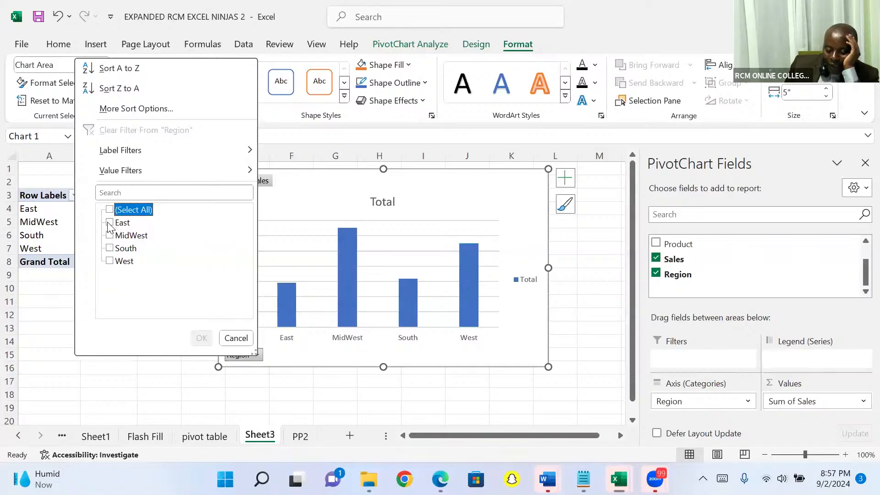
pyautogui.click(110, 223)
pyautogui.click(200, 338)
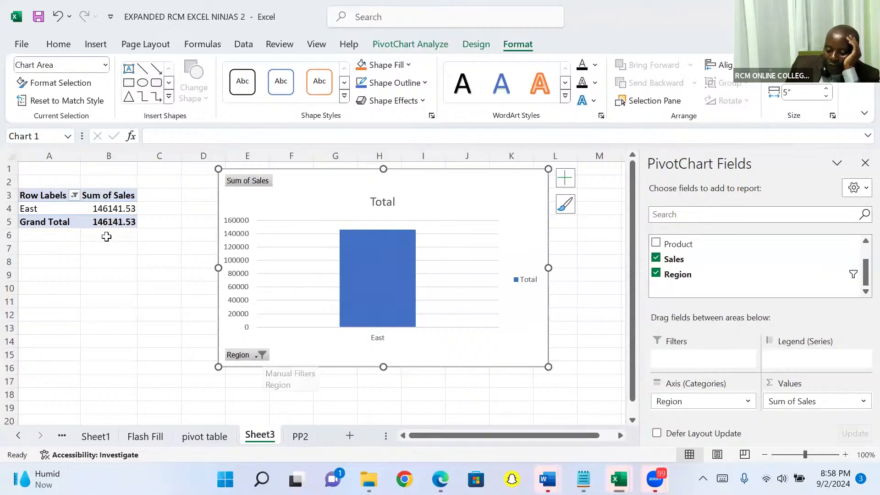
# Step: Add South to the PivotChart's Region filter alongside East
pyautogui.click(260, 356)
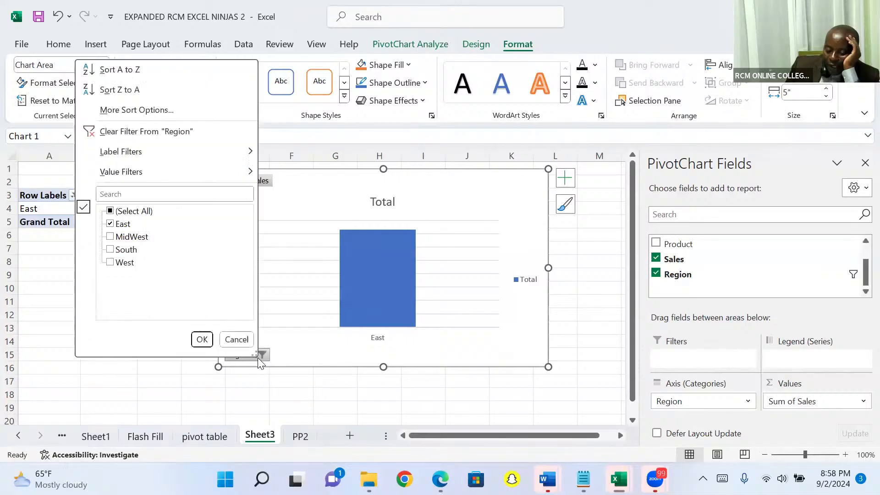
pyautogui.click(110, 249)
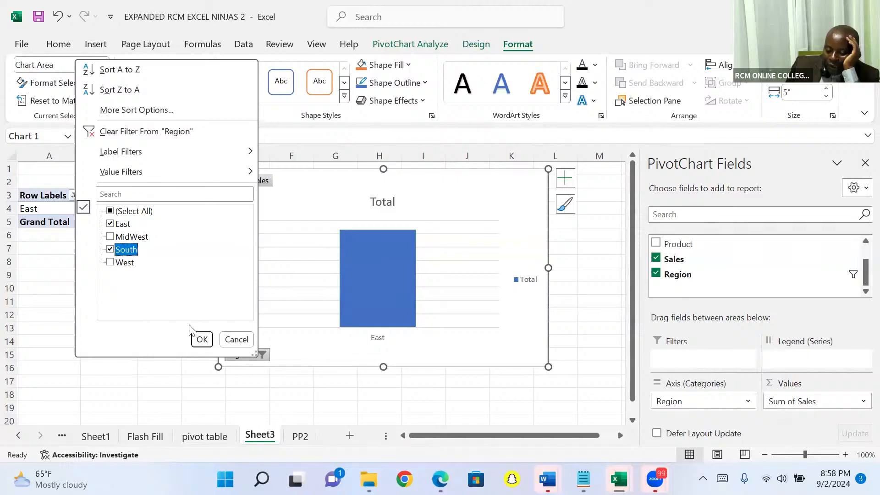
pyautogui.click(200, 339)
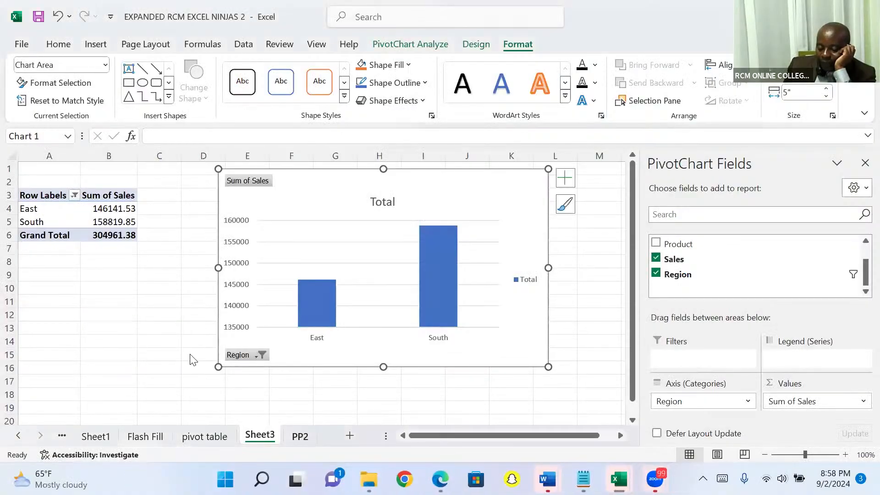
# Step: Sum PP2's Sales column in cell D10002 with AutoSum and clear the total again
pyautogui.hotkey('ctrl', 'pagedown')
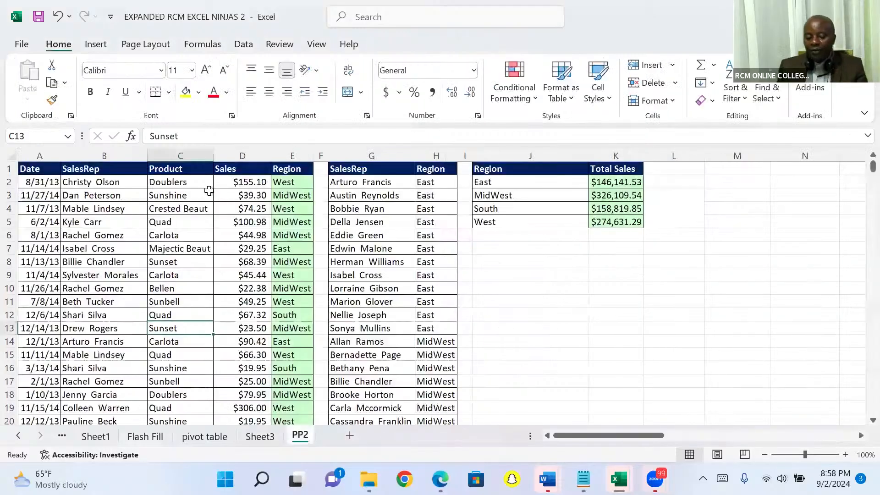
pyautogui.click(186, 180)
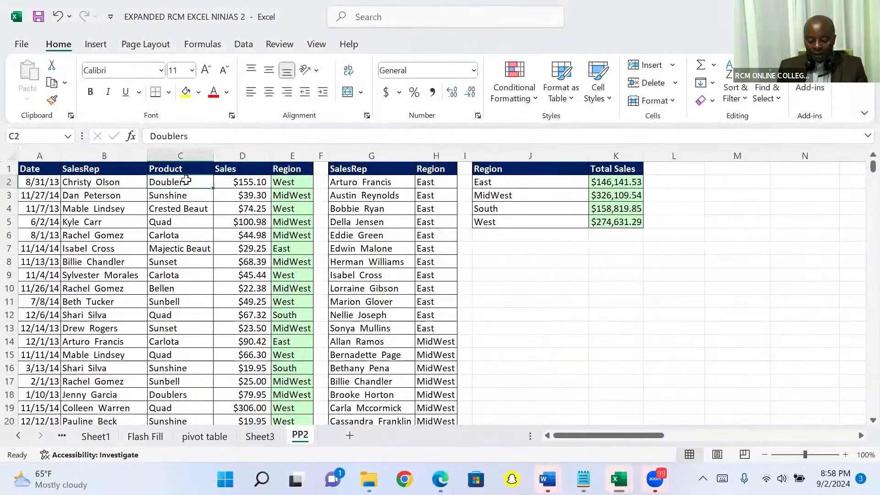
pyautogui.hotkey('ctrl', 'Down')
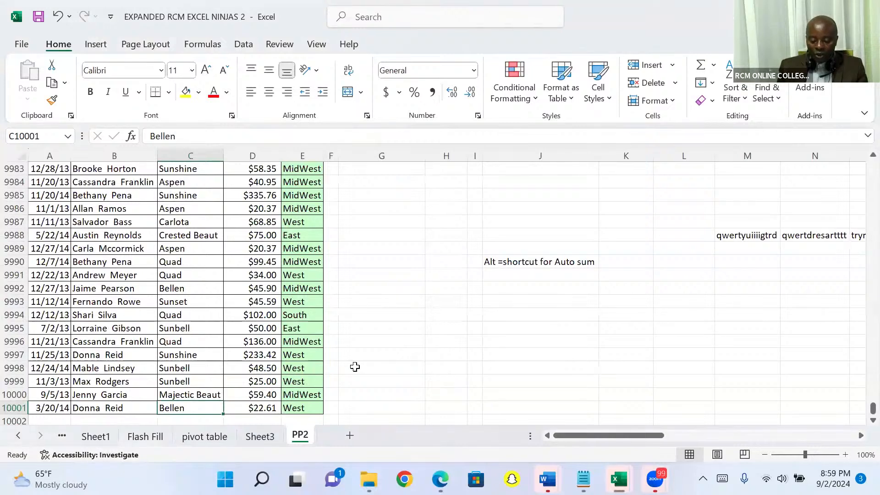
pyautogui.press('Right')
pyautogui.press('Down')
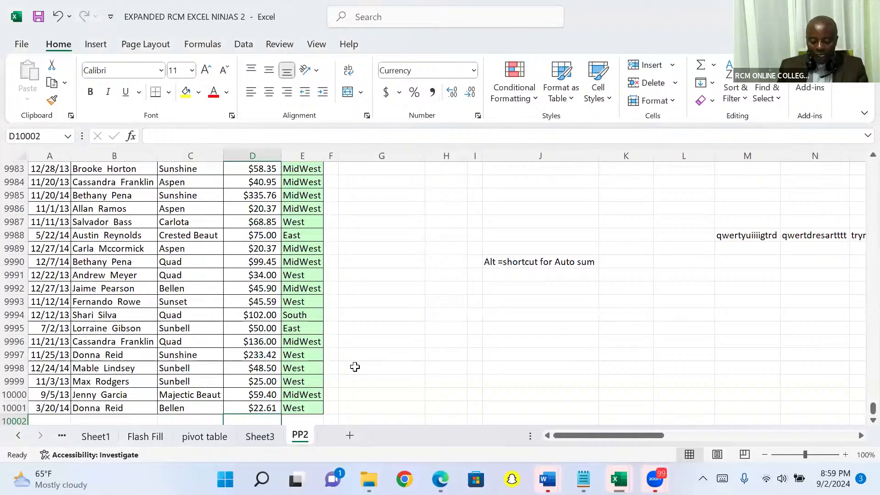
pyautogui.hotkey('alt', '=')
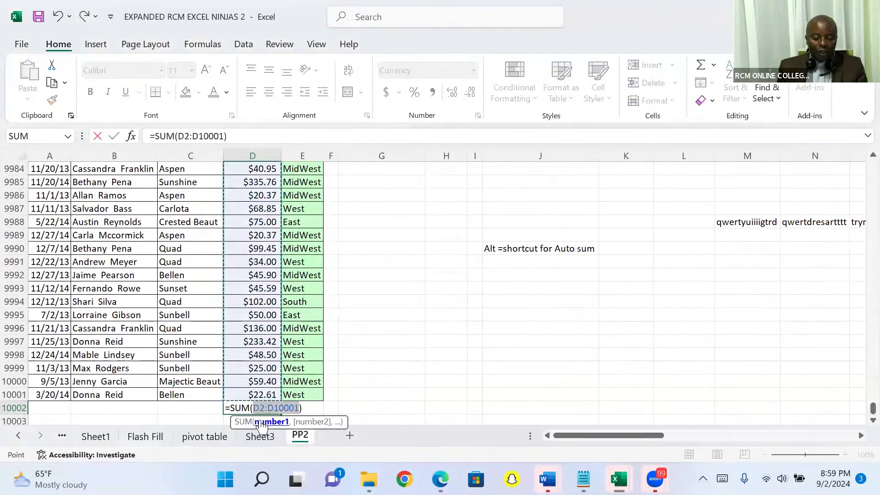
pyautogui.press('Return')
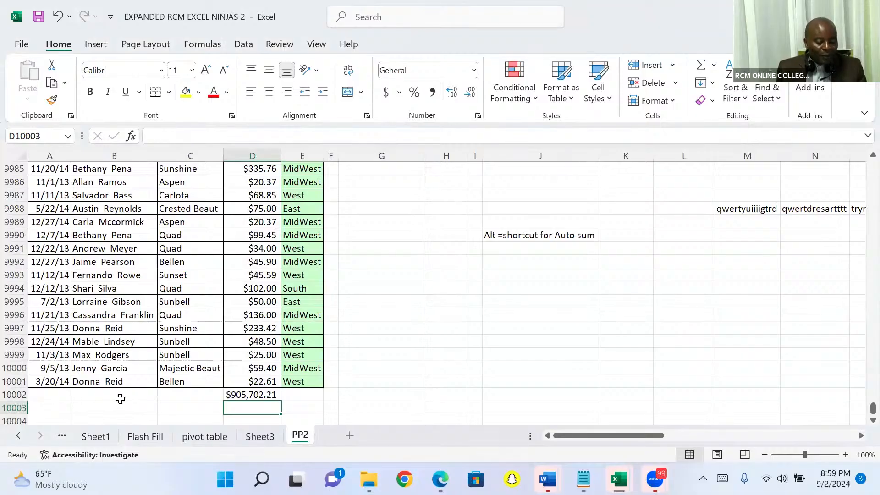
pyautogui.press('Up')
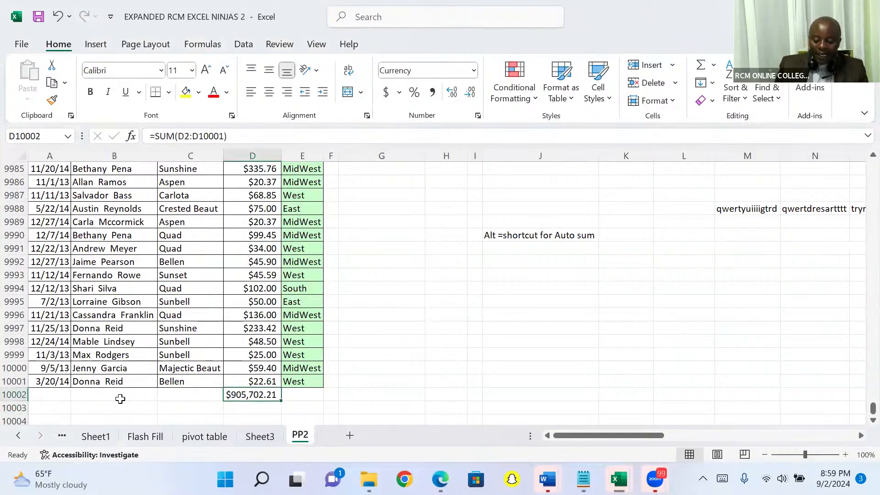
pyautogui.press('Delete')
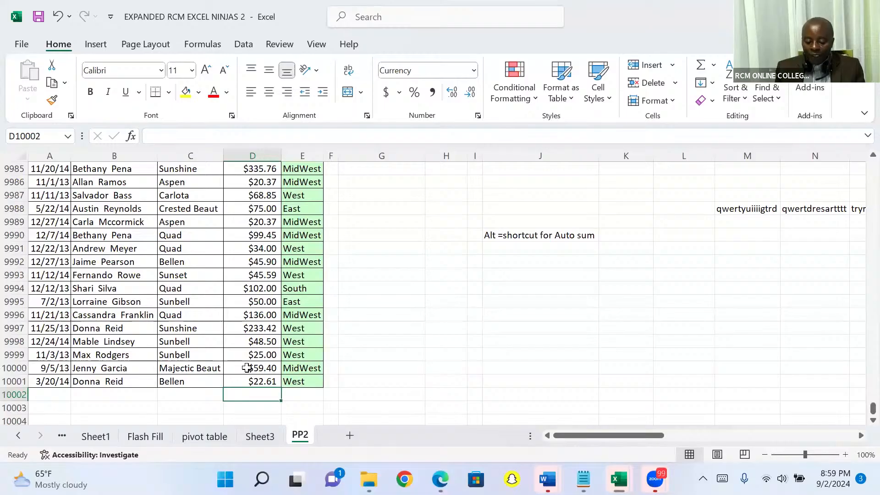
# Step: Insert a PivotTable of PP2's A1:E10001 on a new worksheet, with Sales summed as values and Region as rows
pyautogui.click(251, 291)
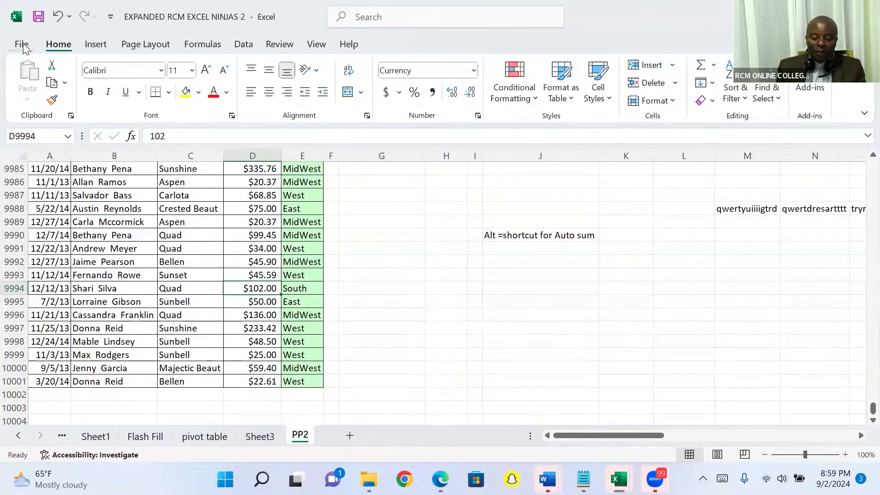
pyautogui.click(96, 46)
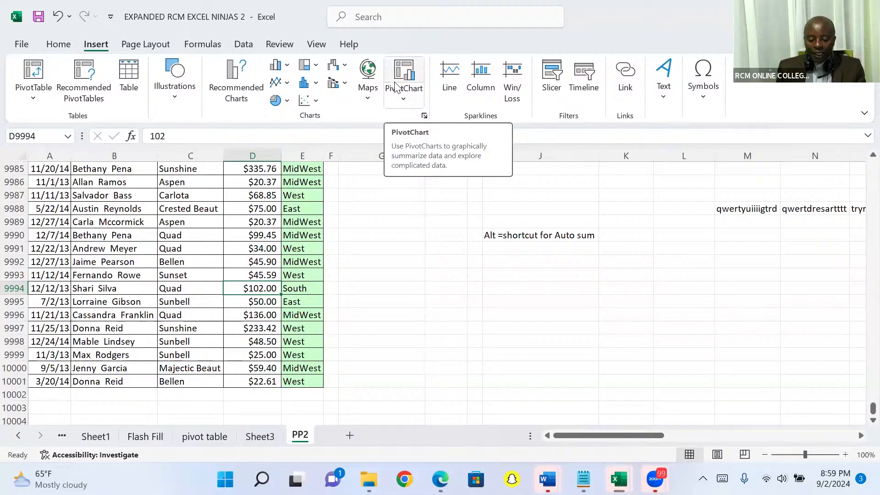
pyautogui.click(37, 71)
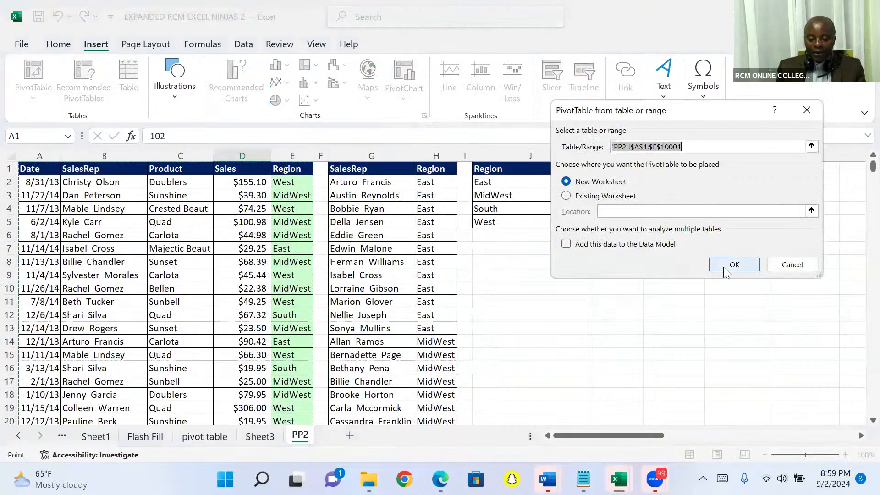
pyautogui.click(726, 269)
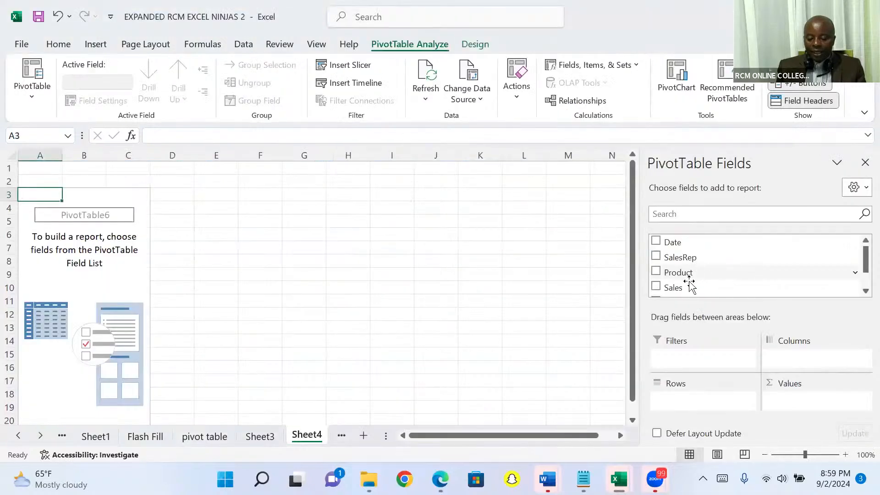
pyautogui.moveTo(688, 287)
pyautogui.mouseDown()
pyautogui.moveTo(801, 413)
pyautogui.moveTo(789, 401)
pyautogui.mouseUp()
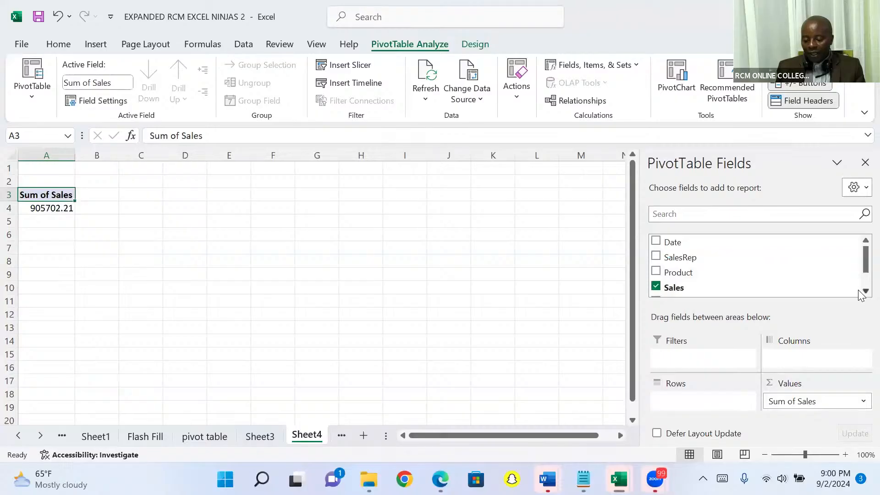
pyautogui.scroll(-2, 859, 293)
pyautogui.scroll(-1, 858, 291)
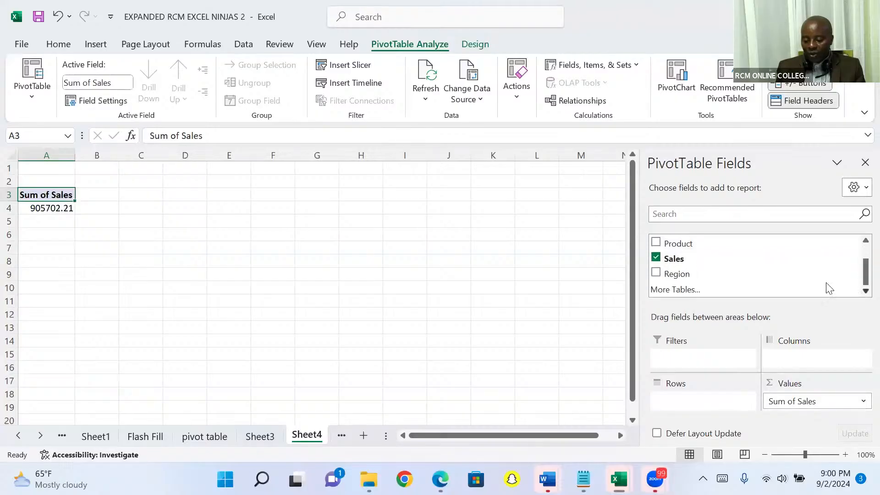
pyautogui.moveTo(708, 273); pyautogui.dragTo(692, 343)
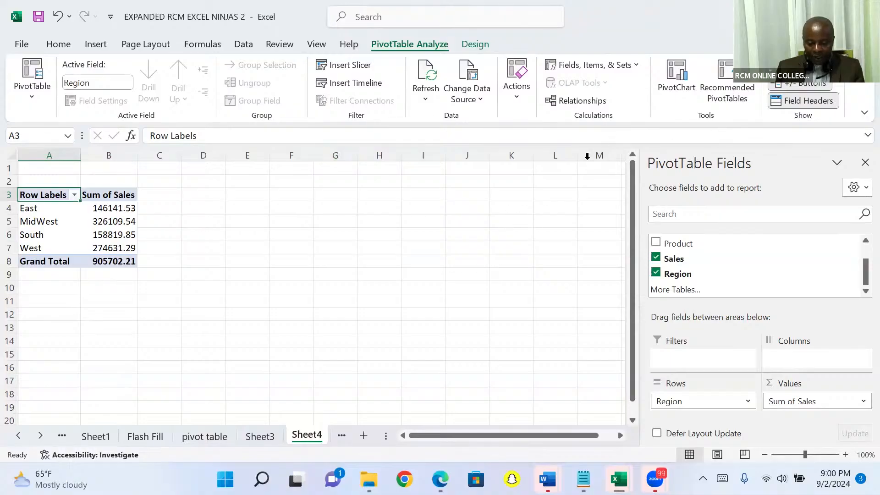
# Step: Insert a Clustered Column PivotChart, close its field list and move the chart to columns I to P, starting at row 2
pyautogui.click(674, 71)
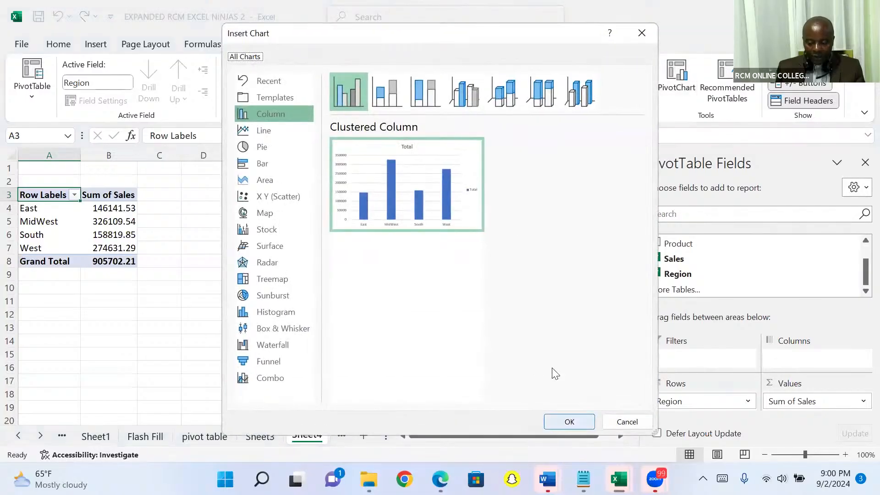
pyautogui.press('Return')
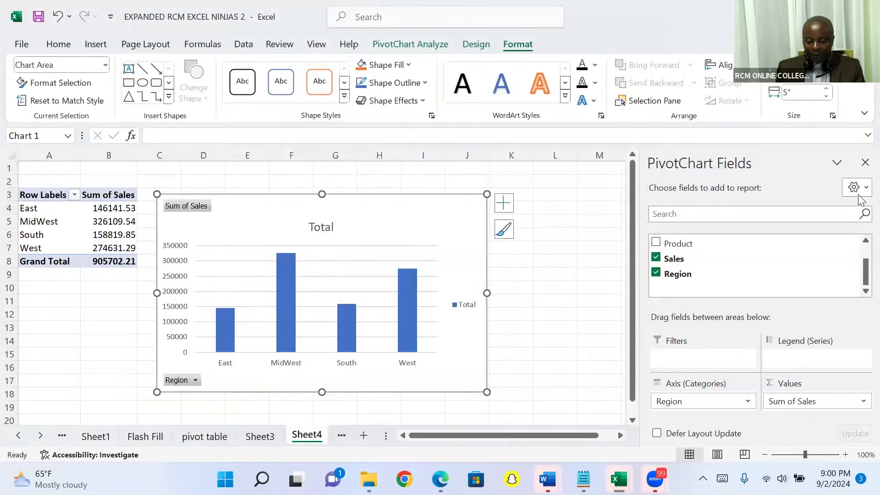
pyautogui.click(865, 162)
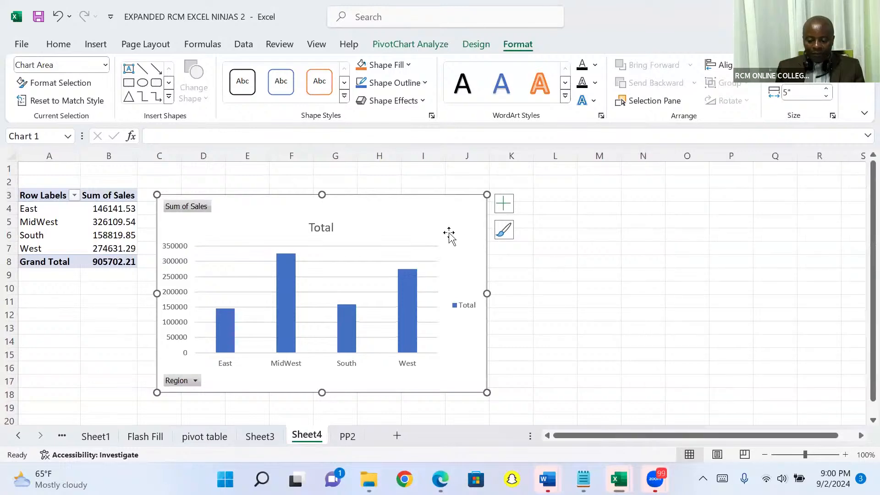
pyautogui.moveTo(442, 220); pyautogui.dragTo(692, 202)
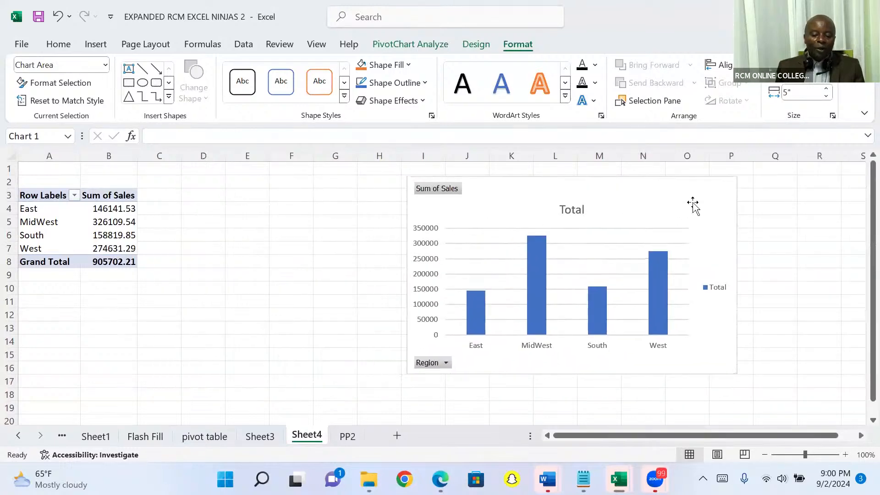
# Step: Filter the new PivotChart's Region field to show only East and South
pyautogui.click(447, 364)
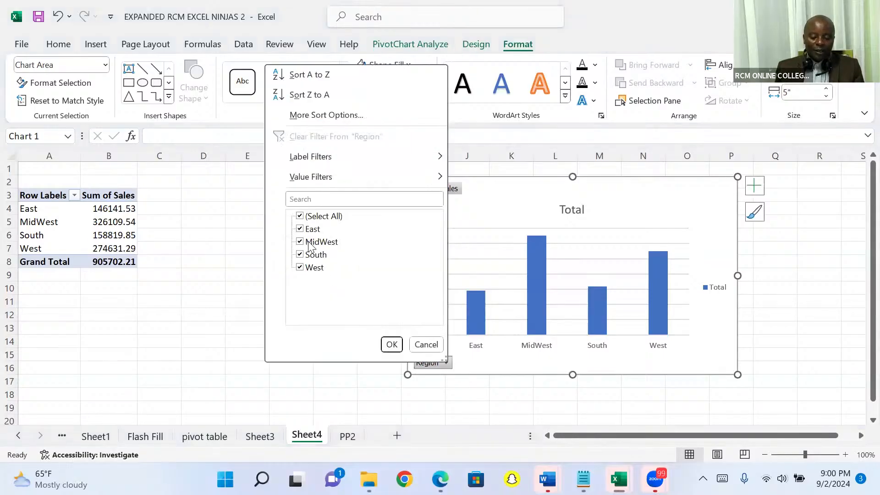
pyautogui.click(300, 216)
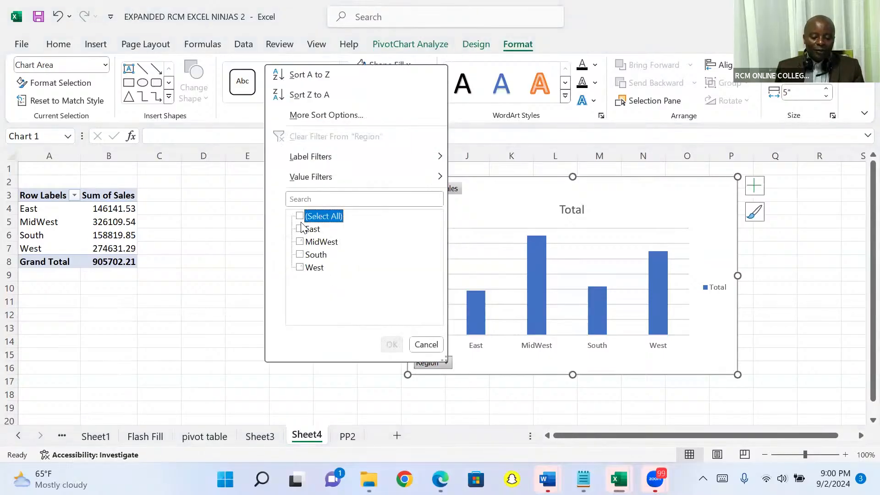
pyautogui.click(300, 230)
pyautogui.click(301, 255)
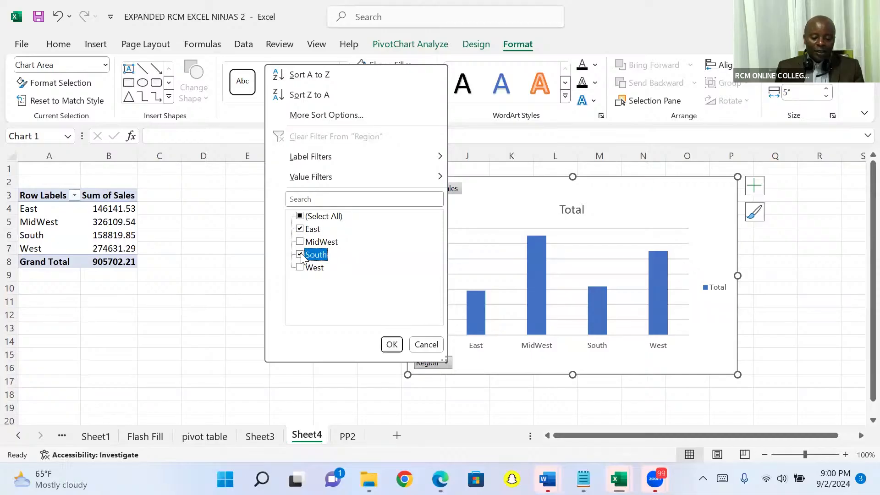
pyautogui.click(391, 344)
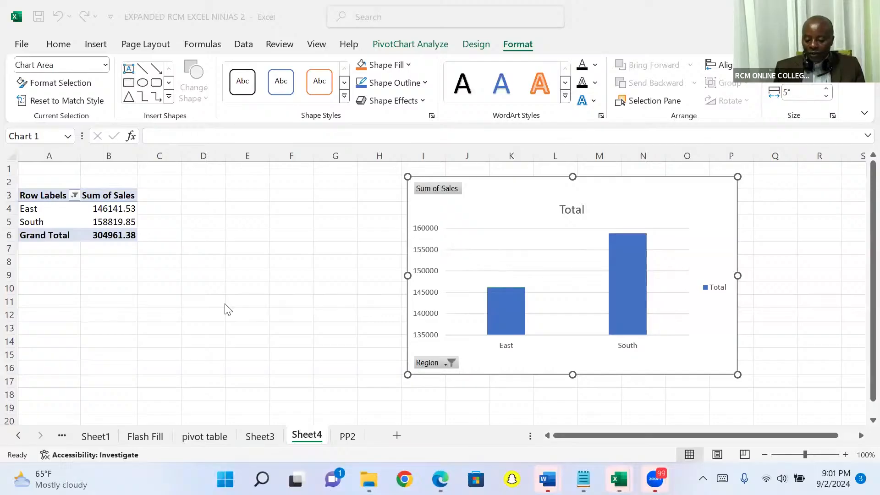
# Step: Convert PP2's range A1:E10001 into an Excel table with headers
pyautogui.click(345, 439)
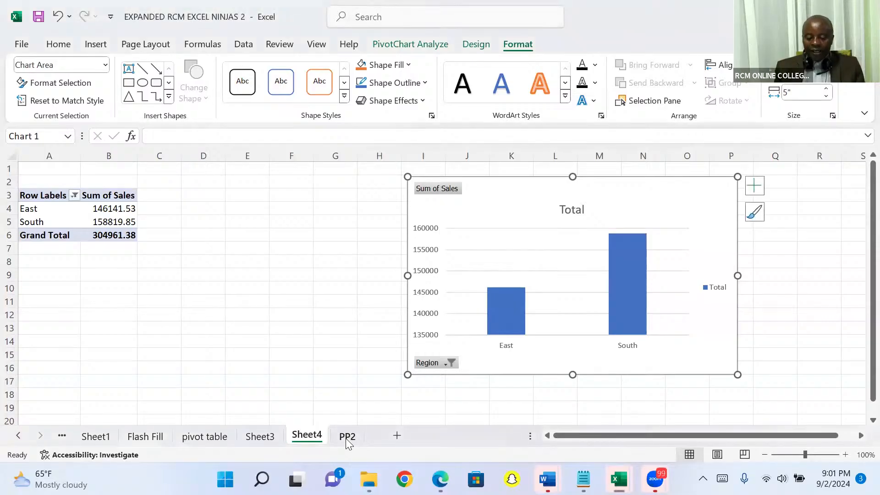
pyautogui.click(348, 437)
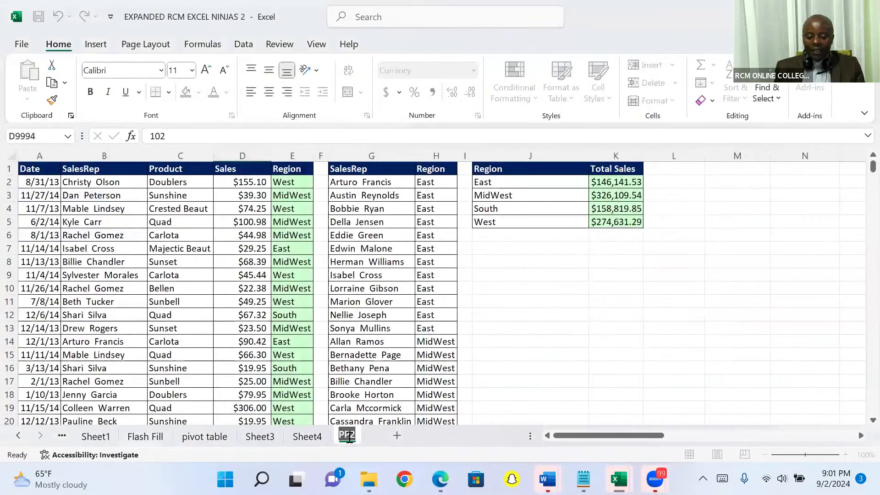
pyautogui.click(233, 223)
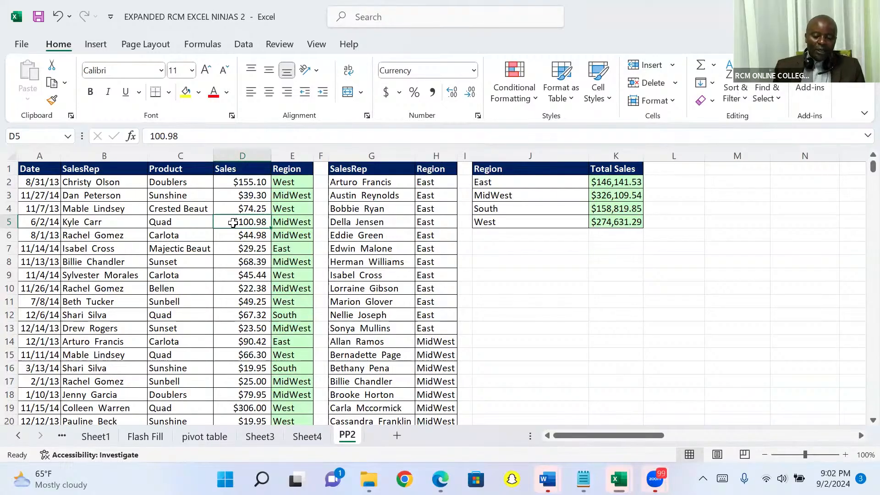
pyautogui.click(98, 45)
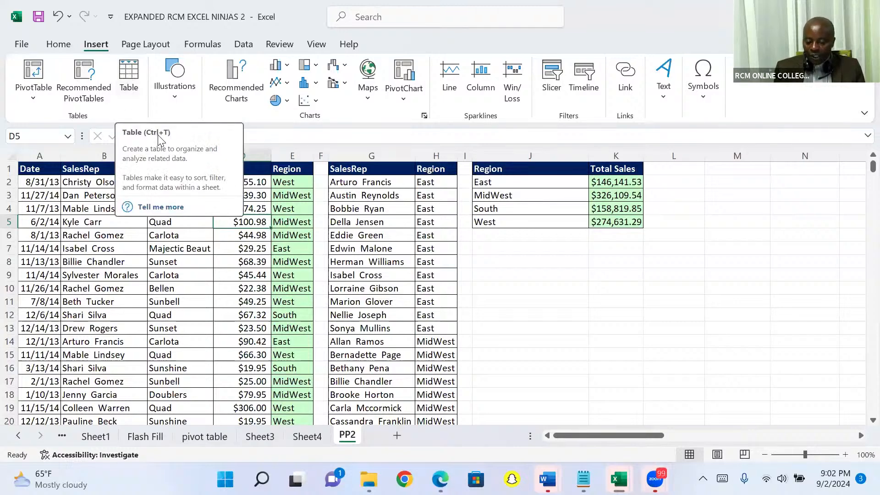
pyautogui.click(129, 76)
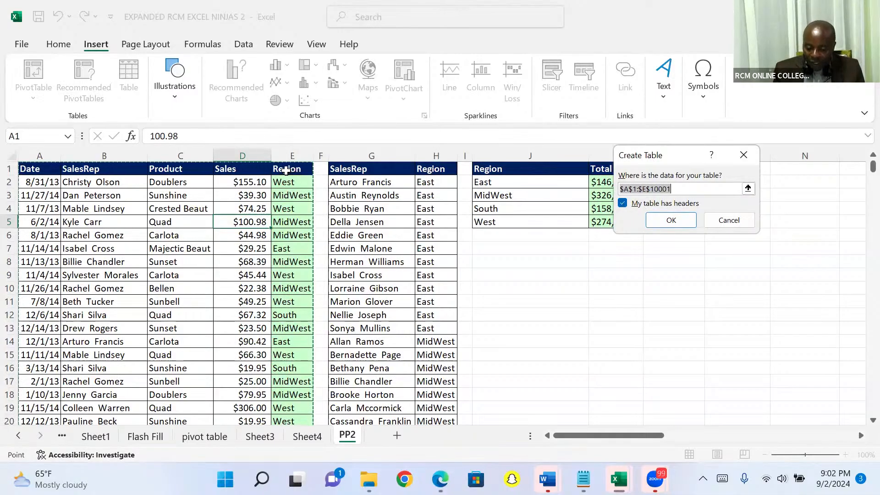
pyautogui.click(622, 203)
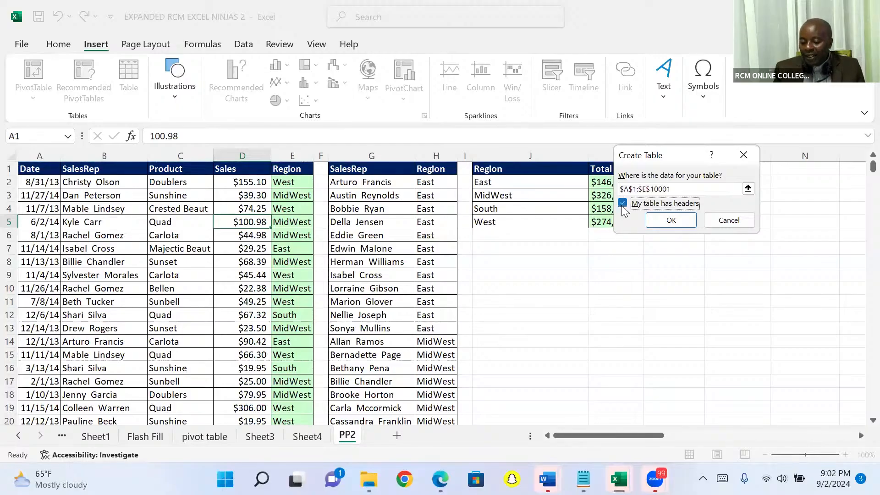
pyautogui.click(669, 222)
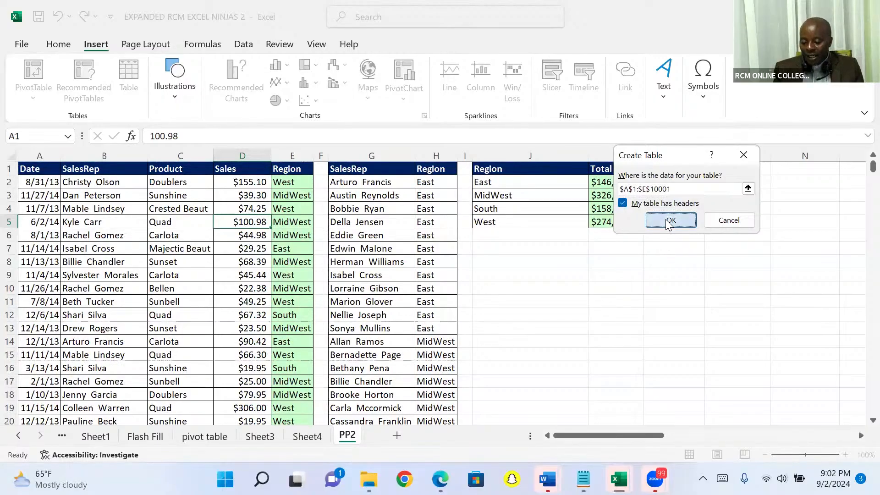
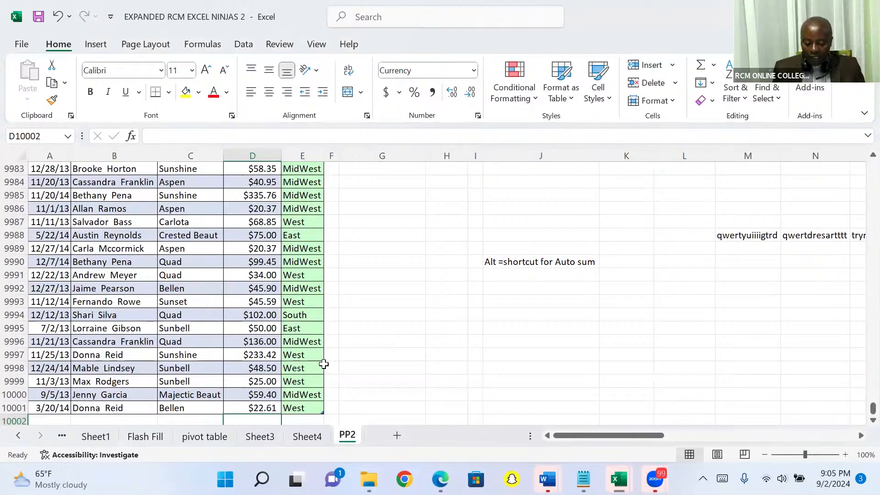
# Step: Add a total for the table's Sales column in cell D10002 with AutoSum
pyautogui.hotkey('alt', '=')
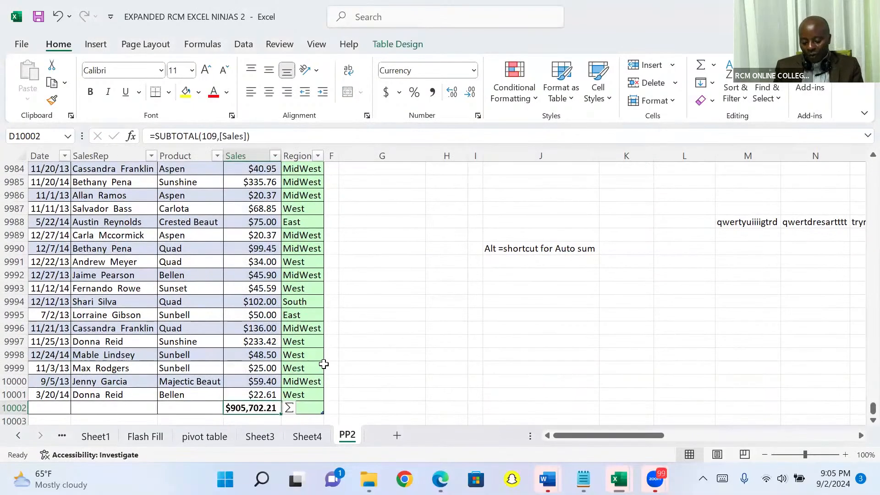
pyautogui.press('Up')
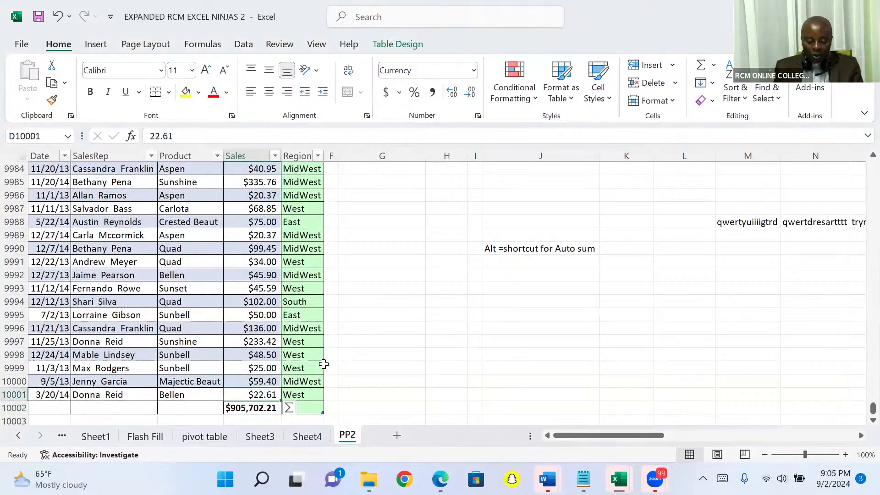
# Step: Filter the sales table's Region column to show only East
pyautogui.hotkey('ctrl', 'Up')
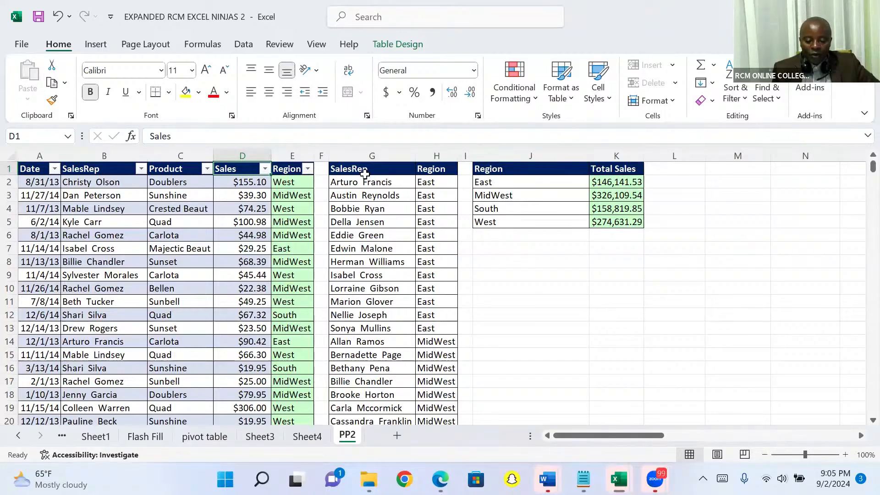
pyautogui.click(308, 169)
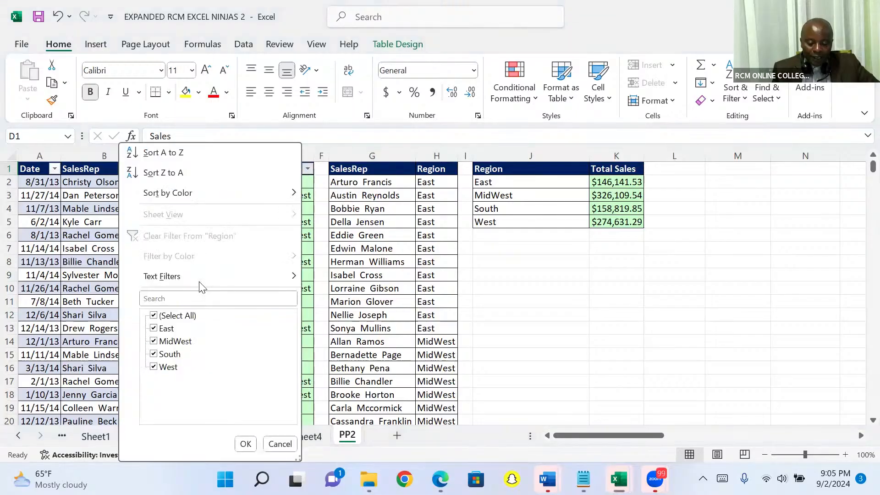
pyautogui.click(154, 316)
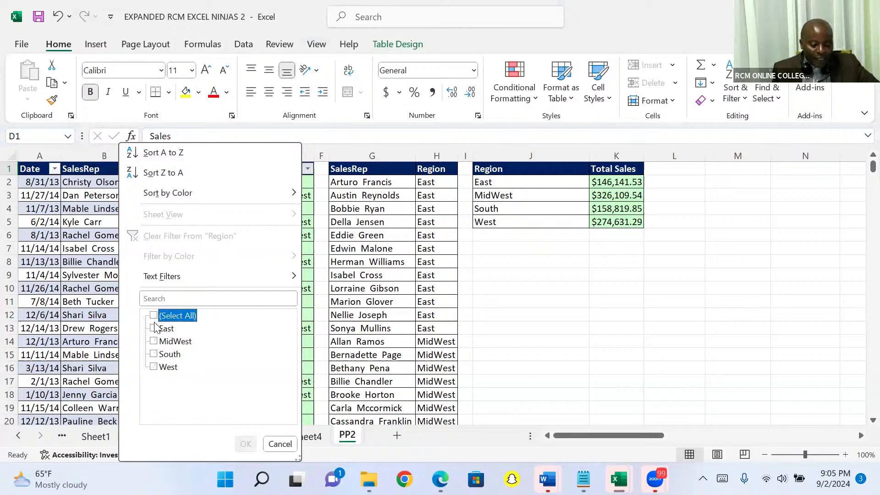
pyautogui.click(154, 328)
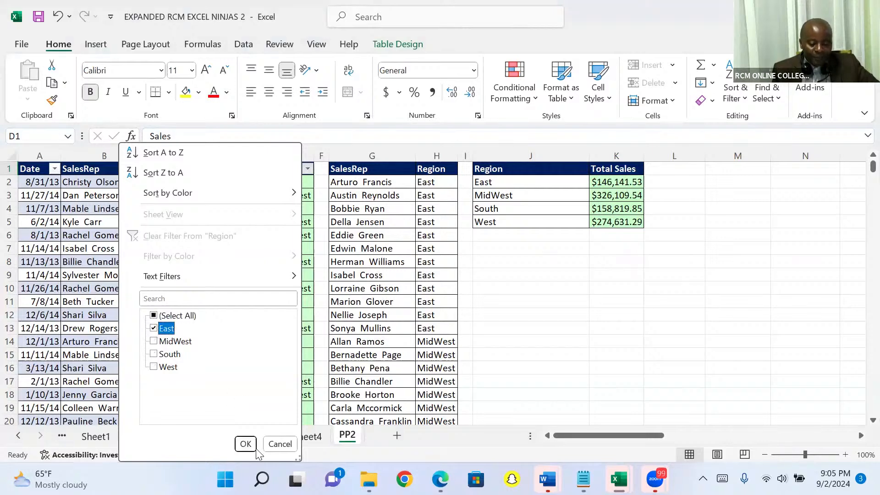
pyautogui.click(245, 443)
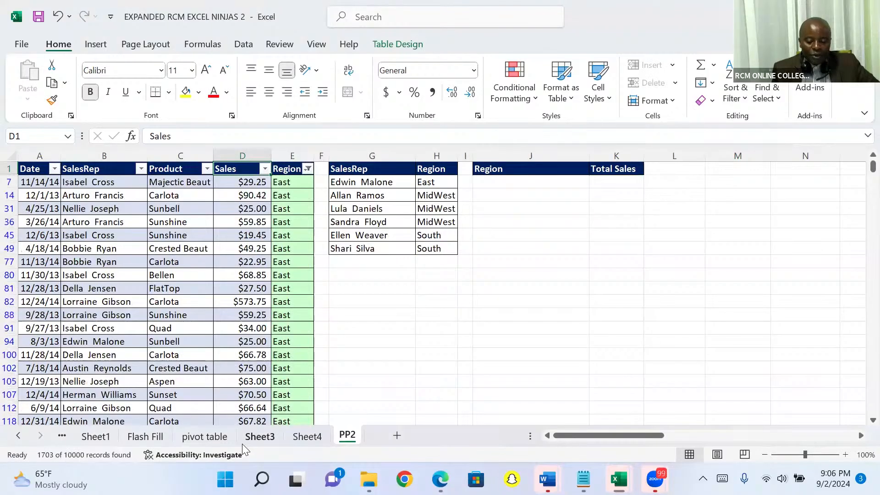
# Step: Compare the filtered Sales total in cell D10002 with the East value in Sheet4's PivotTable, ending on PP2
pyautogui.click(248, 182)
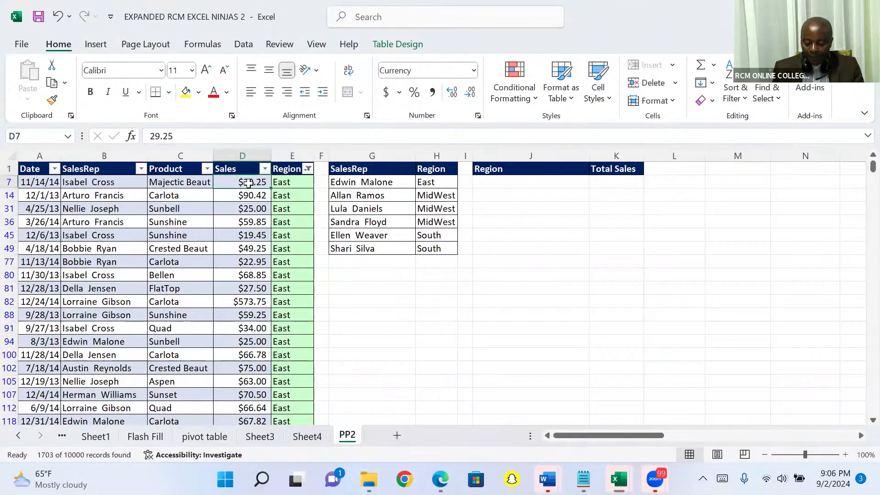
pyautogui.hotkey('ctrl', 'Down')
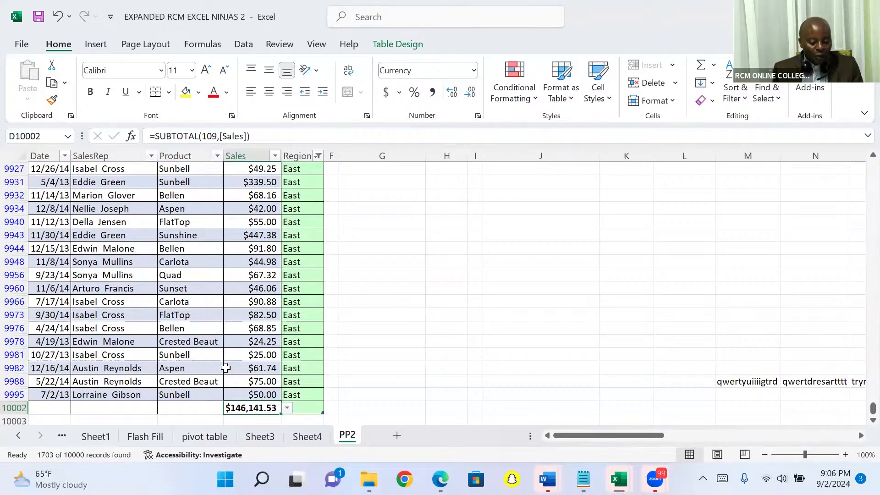
pyautogui.click(303, 436)
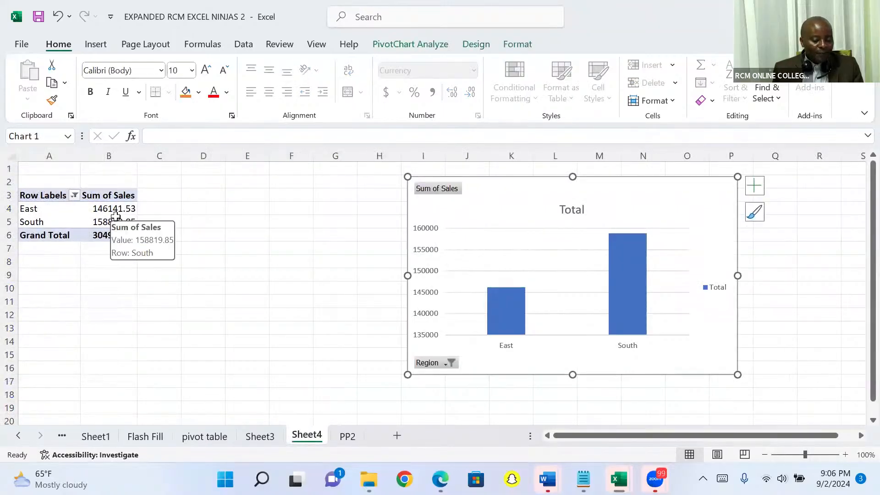
pyautogui.click(343, 439)
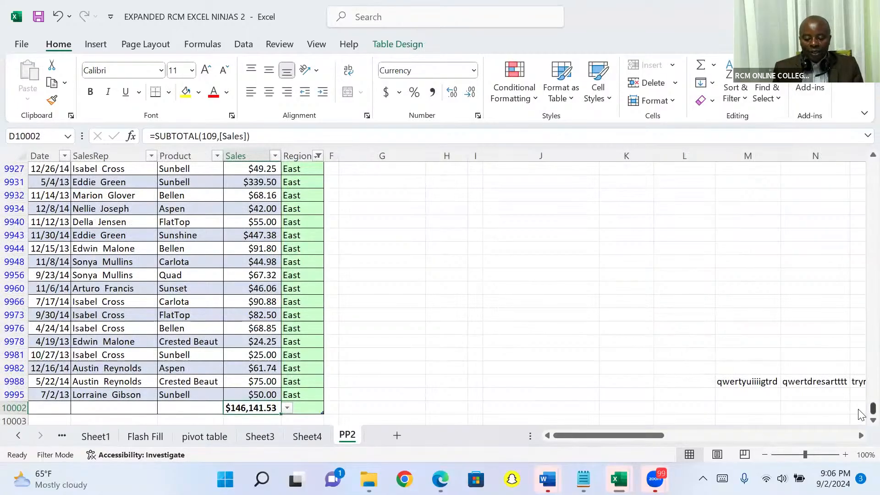
# Step: Clear the East filter from the table's Region column
pyautogui.press('Up')
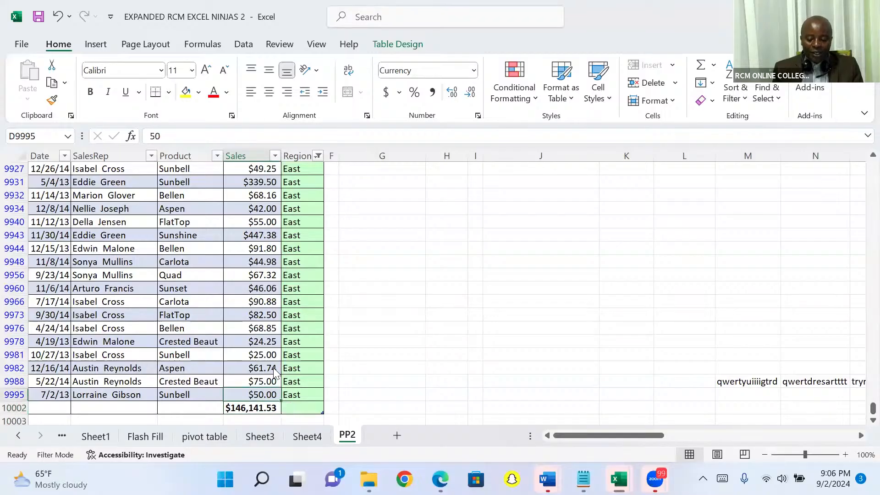
pyautogui.hotkey('ctrl', 'Up')
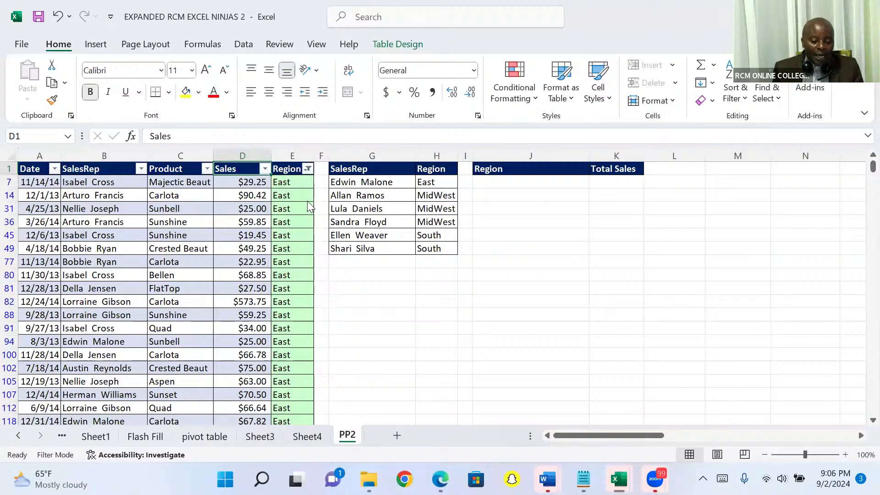
pyautogui.click(308, 170)
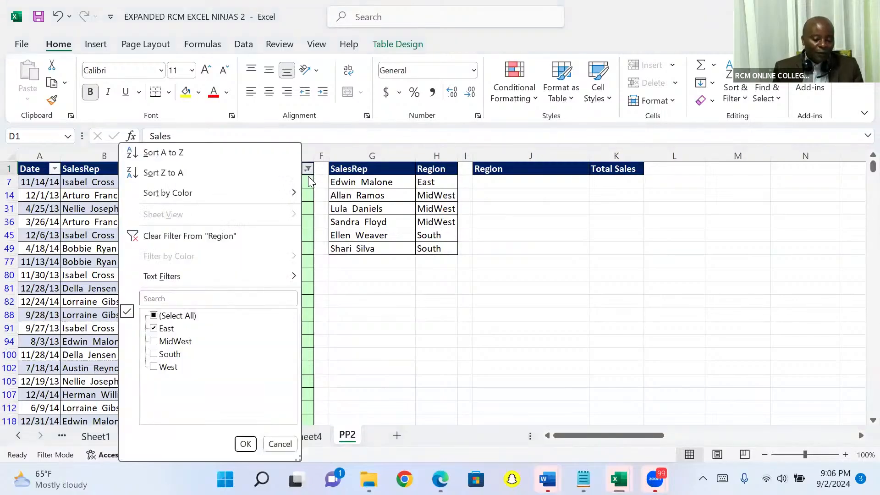
pyautogui.click(152, 237)
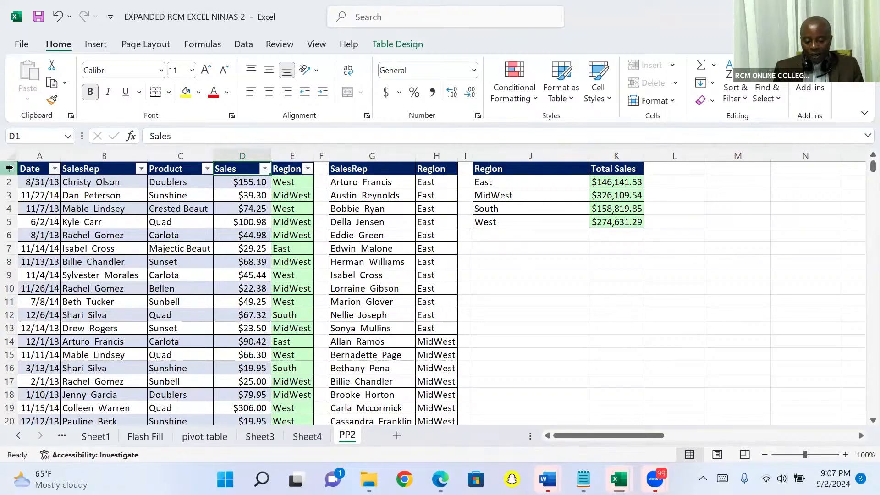
# Step: Enter the shortcut note "ctrl shift +" in cell L7
pyautogui.click(9, 168)
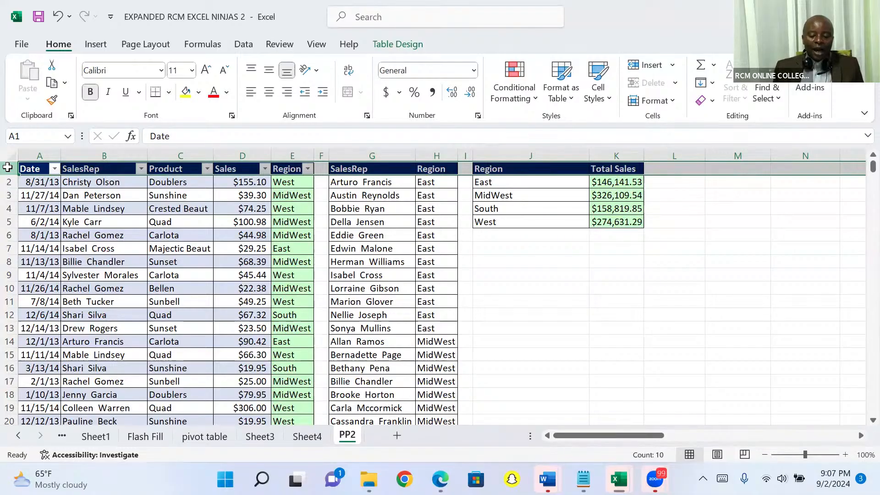
pyautogui.click(661, 251)
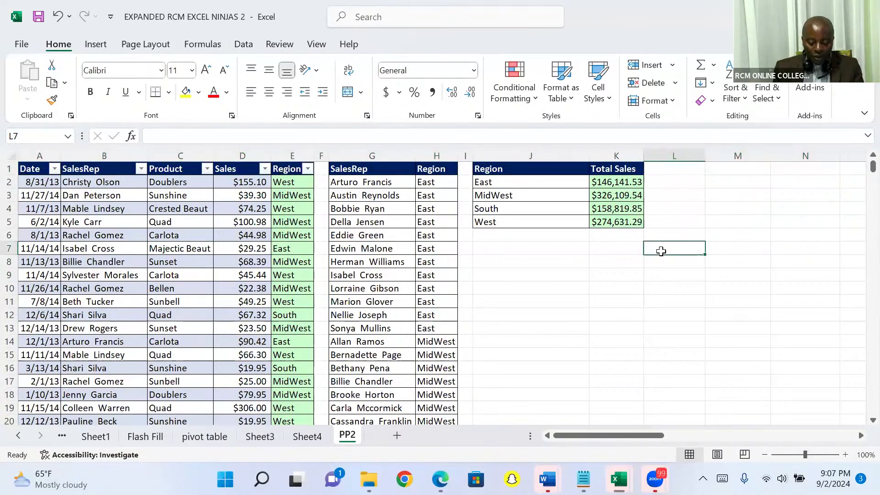
pyautogui.write('ctrl')
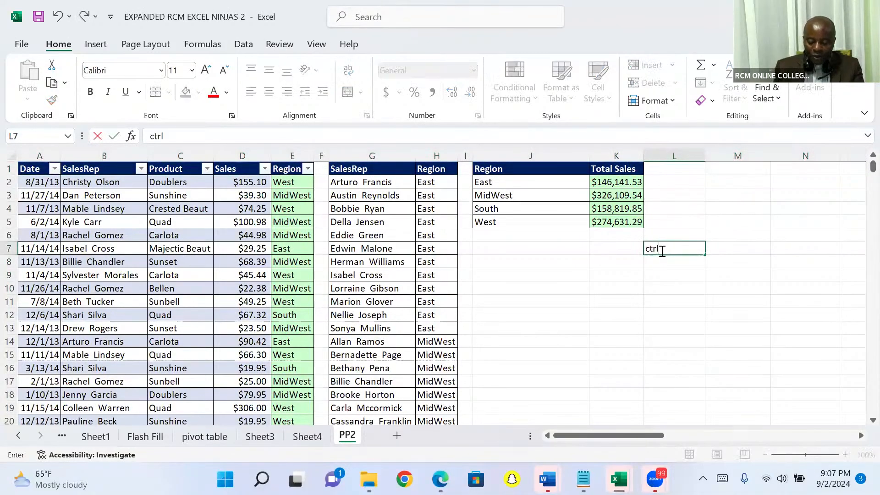
pyautogui.write(' shif')
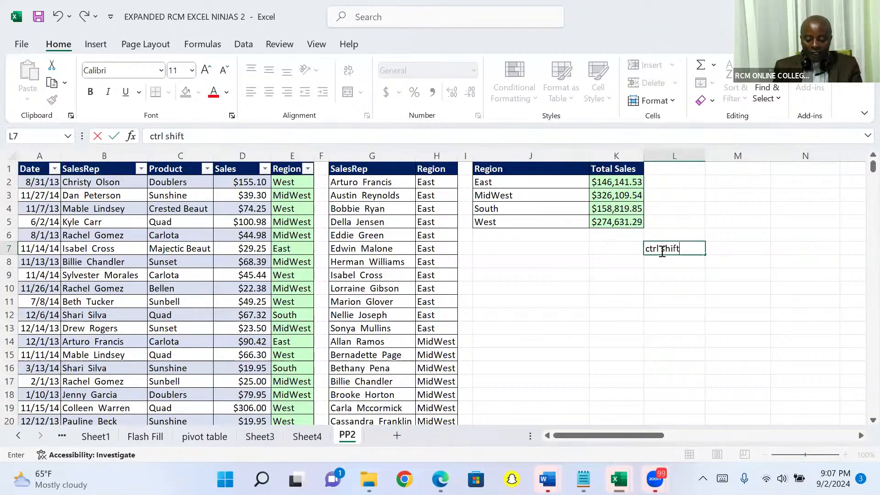
pyautogui.write('t ')
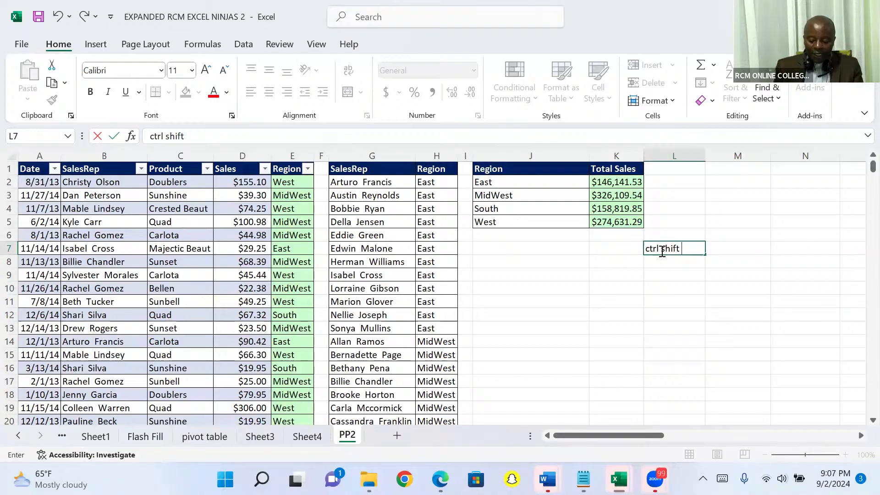
pyautogui.write('+')
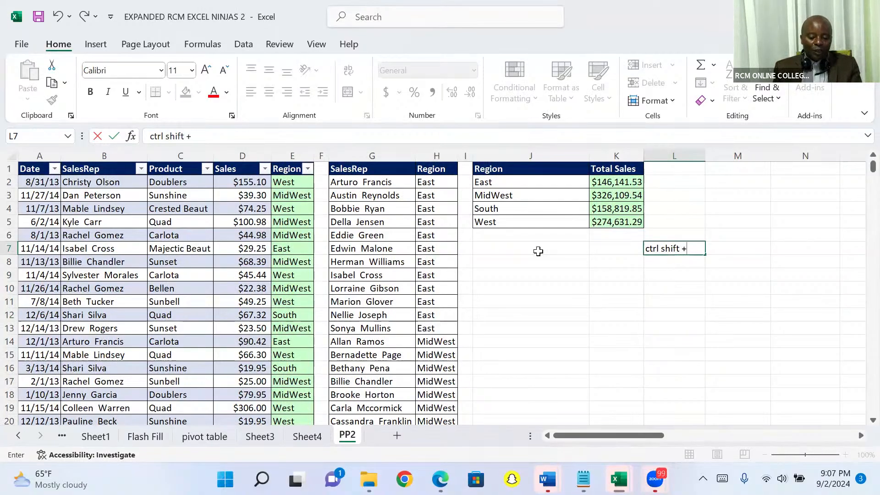
# Step: Insert 12 blank rows above PP2's header row
pyautogui.click(6, 168)
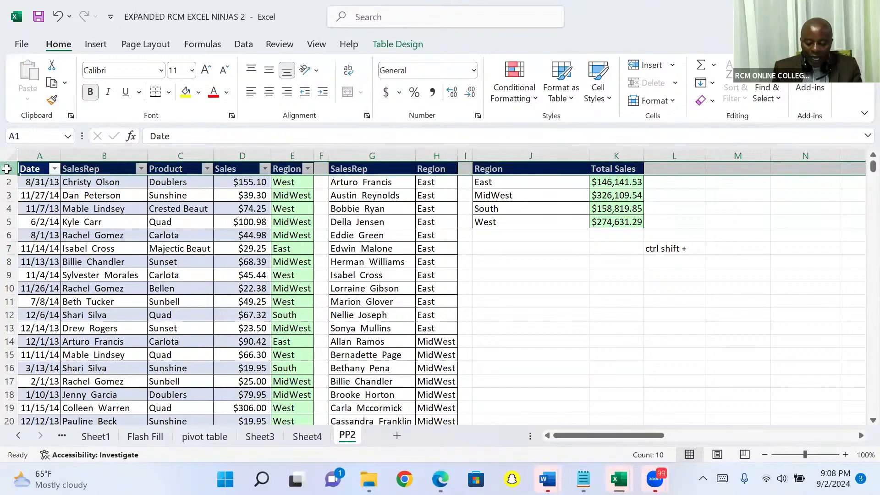
pyautogui.hotkey('ctrl', 'shift', '+')
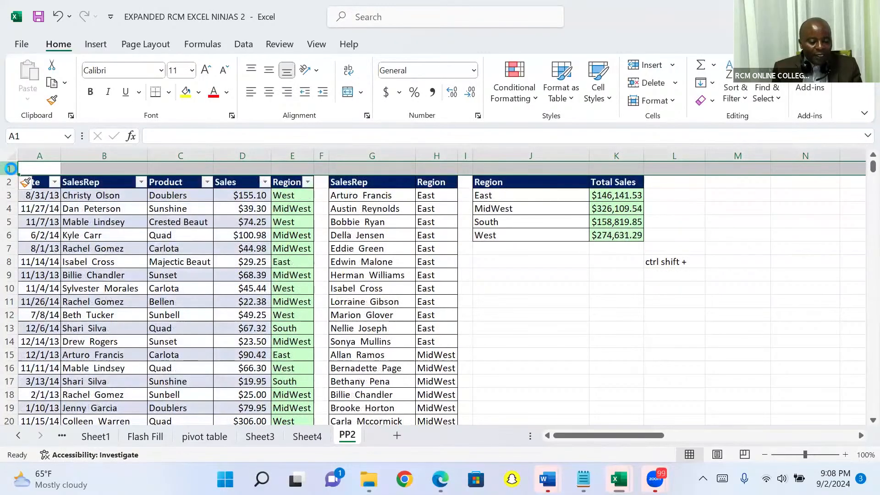
pyautogui.hotkey('ctrl', 'shift', '+')
pyautogui.hotkey('ctrl', 'shift', '+')
pyautogui.hotkey('ctrl', 'shift', '+')
pyautogui.hotkey('ctrl', 'shift', '+')
pyautogui.hotkey('ctrl', 'shift', '+')
pyautogui.hotkey('ctrl', 'shift', '+')
pyautogui.hotkey('ctrl', 'shift', '+')
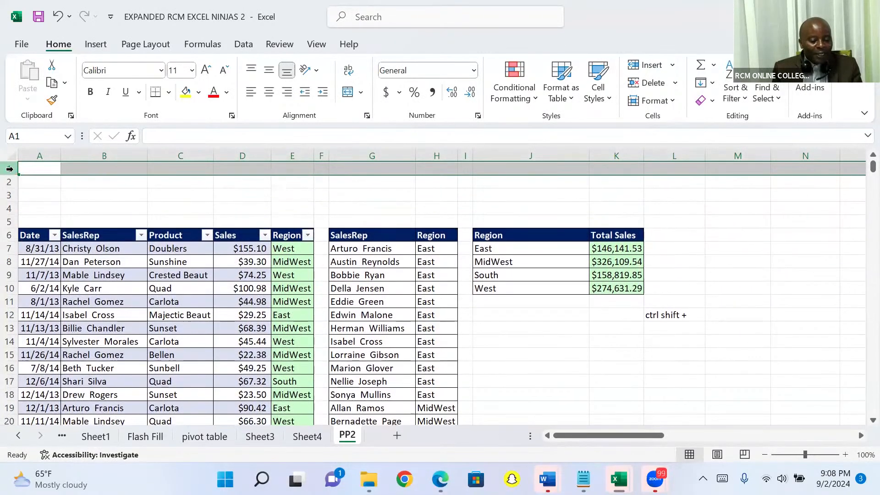
pyautogui.hotkey('ctrl', 'shift', '+')
pyautogui.hotkey('ctrl', 'shift', '+')
pyautogui.hotkey('ctrl', 'shift', '+')
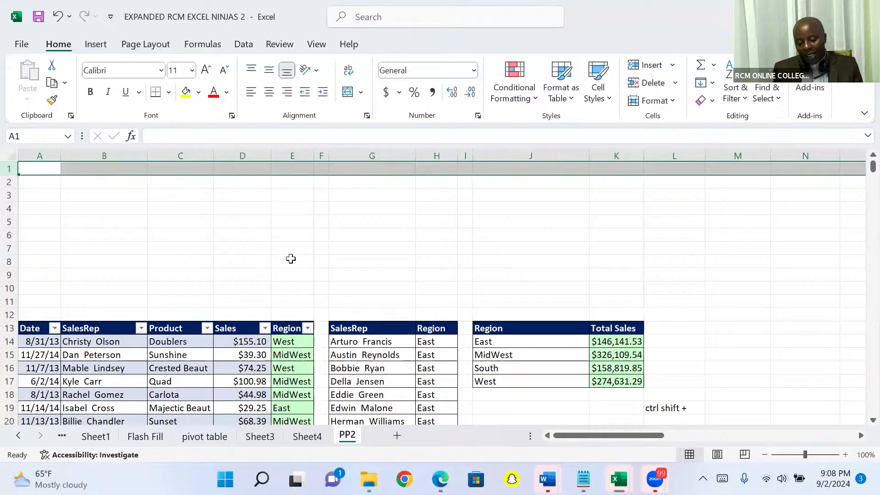
pyautogui.click(9, 302)
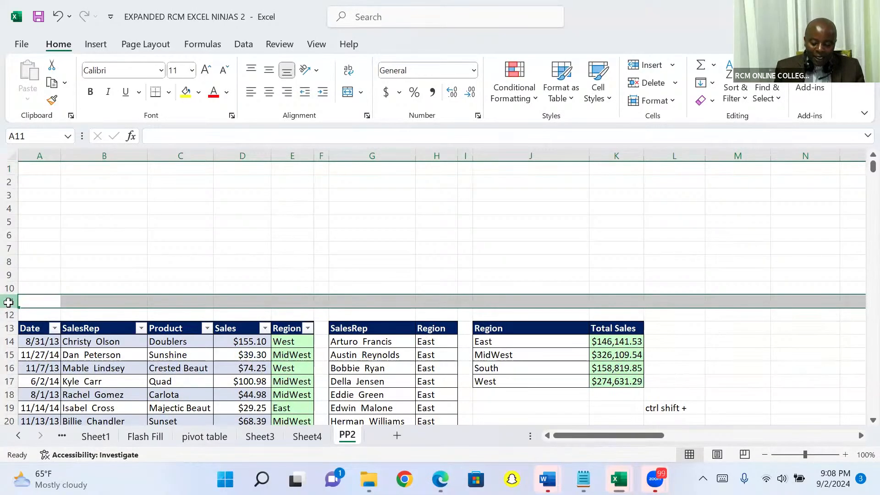
pyautogui.rightClick(9, 302)
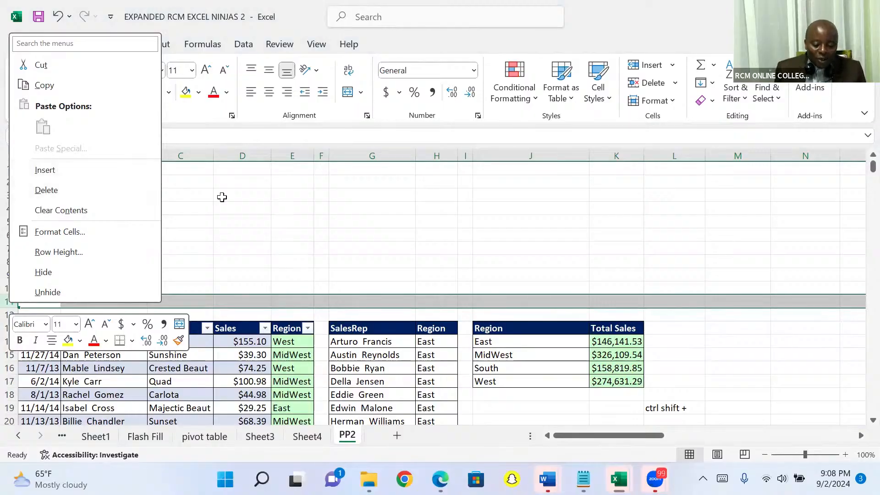
pyautogui.press('Escape')
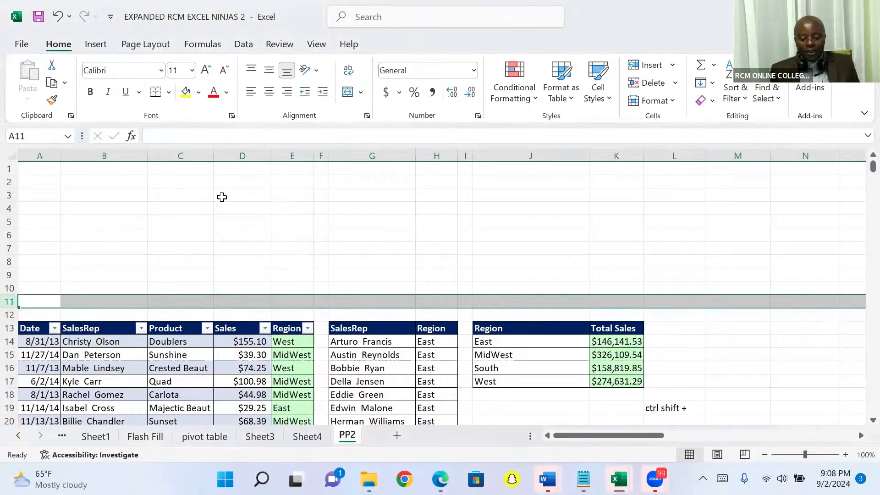
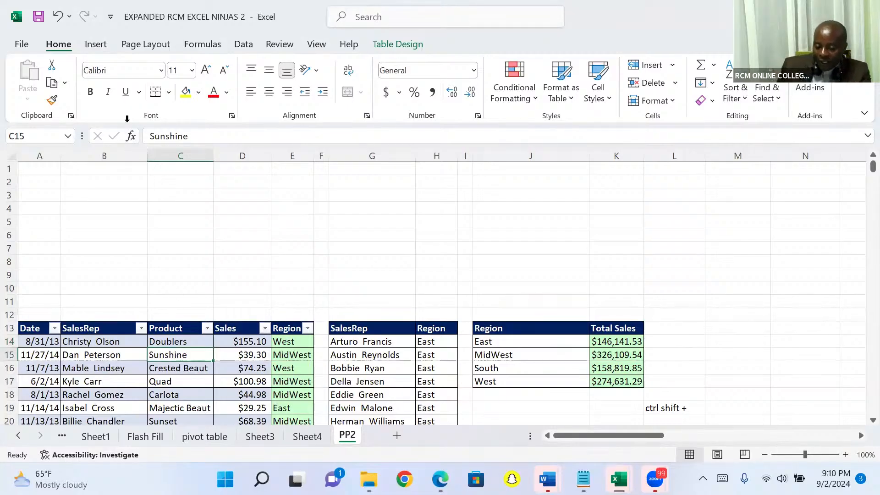
# Step: Insert slicers for the table's SalesRep and Region fields
pyautogui.click(98, 47)
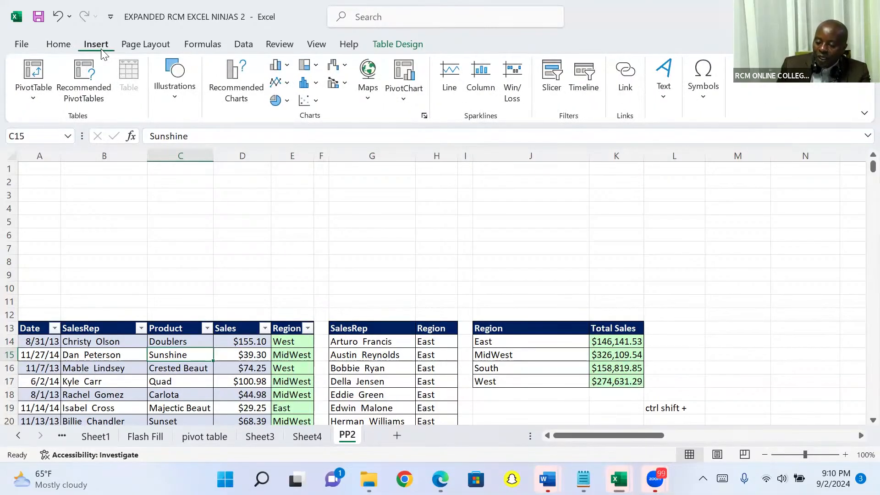
pyautogui.click(555, 83)
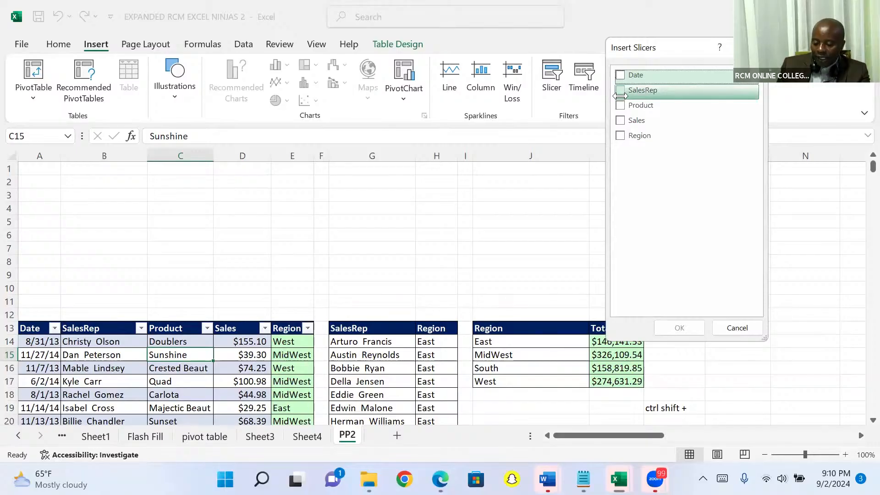
pyautogui.click(621, 90)
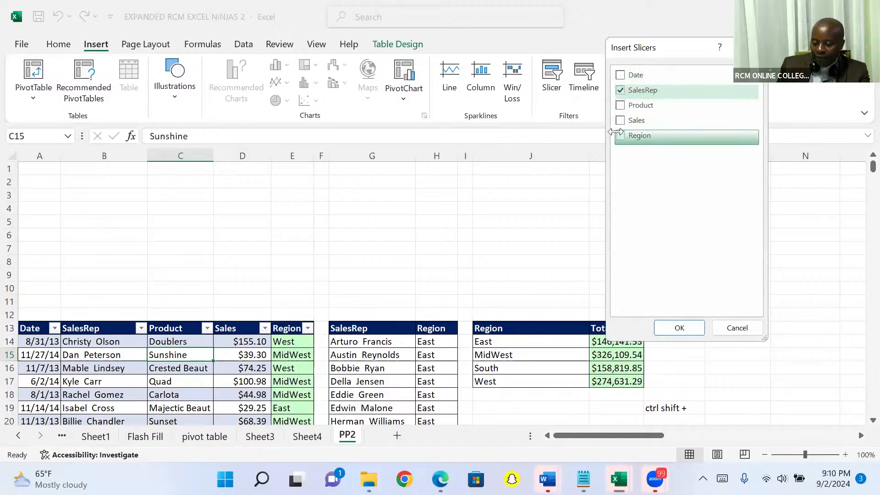
pyautogui.click(616, 132)
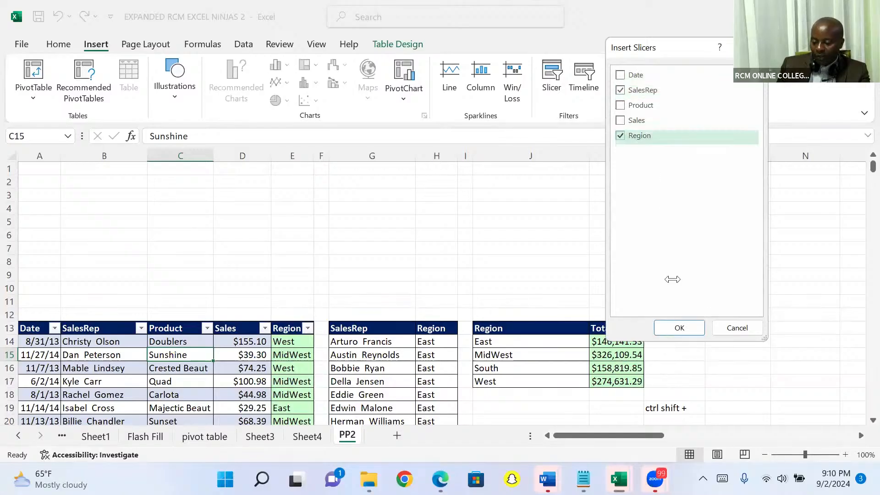
pyautogui.click(666, 324)
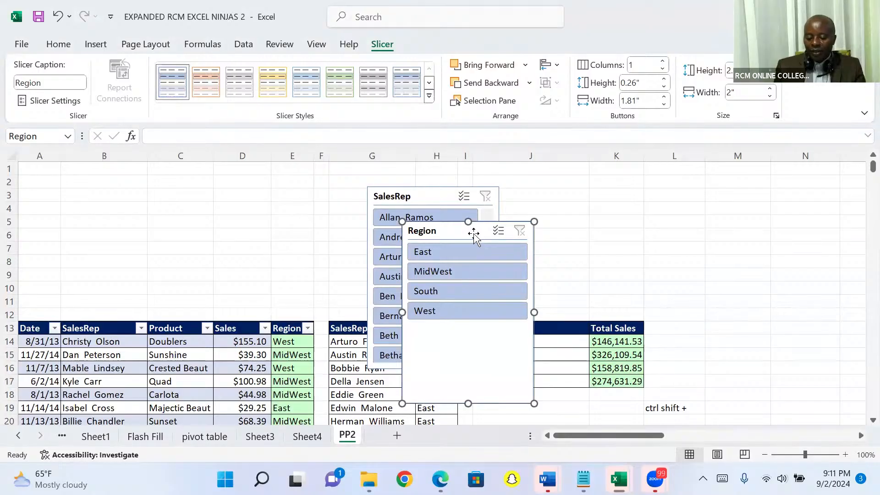
# Step: Move the Region slicer clear of the SalesRep slicer, to columns J to L starting at row 4, and select the SalesRep slicer
pyautogui.moveTo(473, 235); pyautogui.dragTo(629, 214)
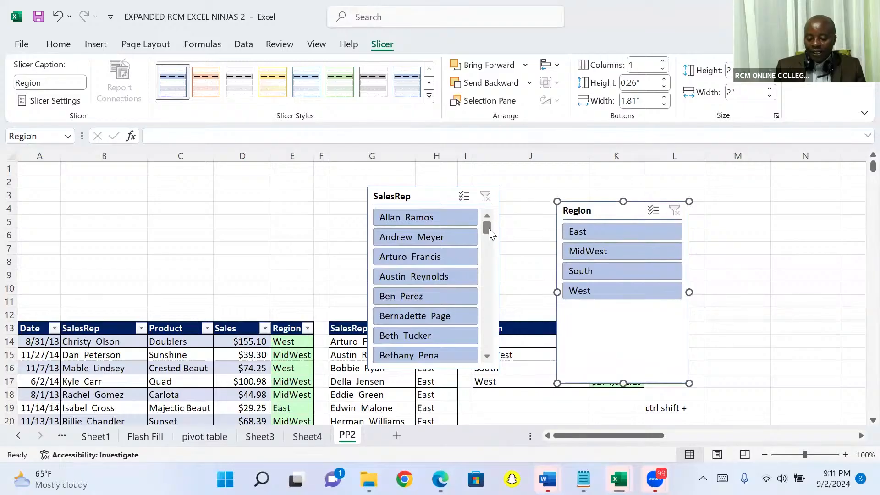
pyautogui.moveTo(489, 229); pyautogui.dragTo(487, 190)
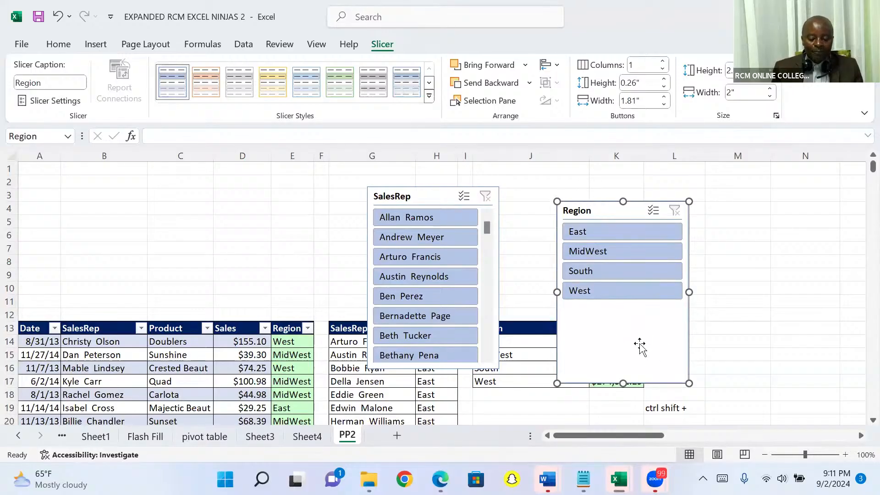
pyautogui.click(414, 198)
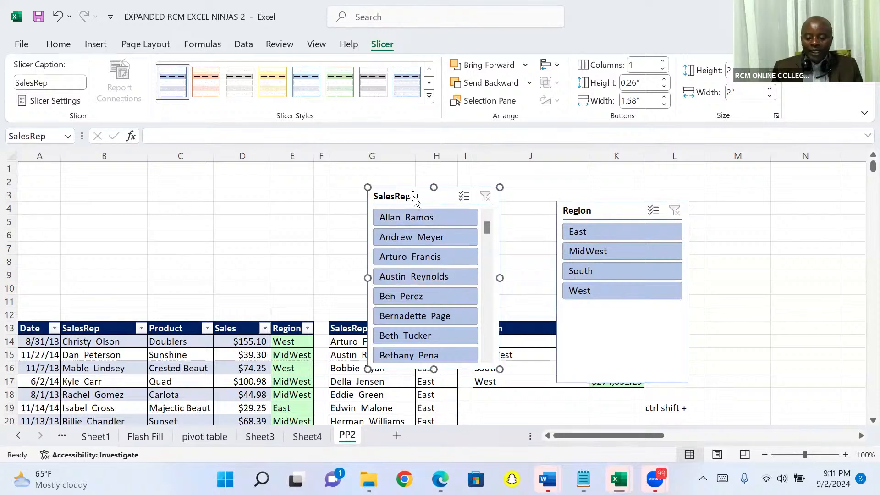
# Step: Delete the SalesRep slicer and arrange the Region slicer's buttons in 4 columns
pyautogui.press('Delete')
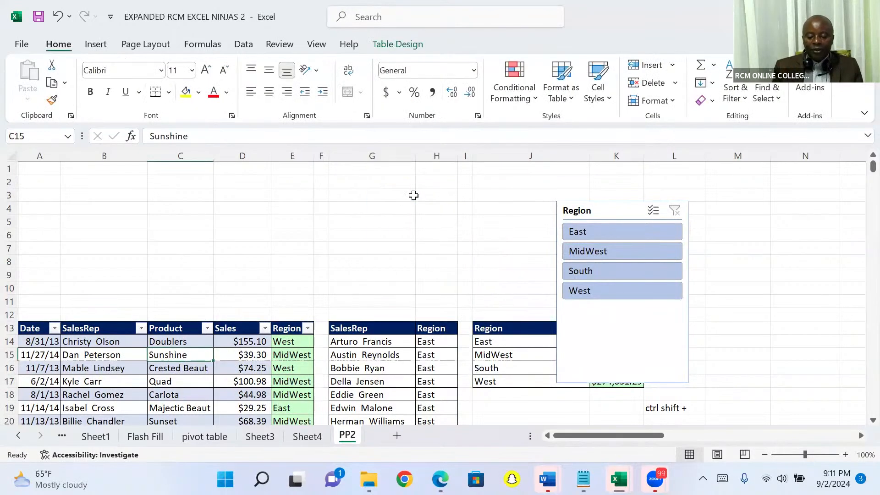
pyautogui.click(606, 212)
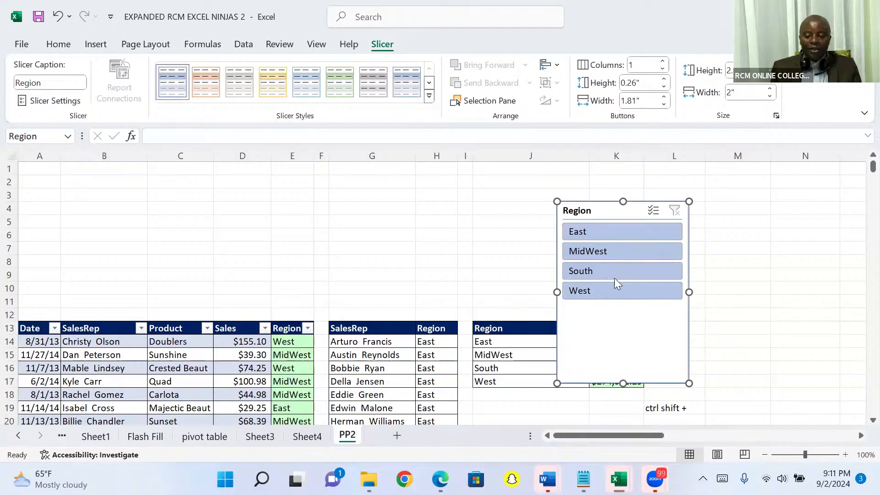
pyautogui.click(663, 61)
pyautogui.click(664, 61)
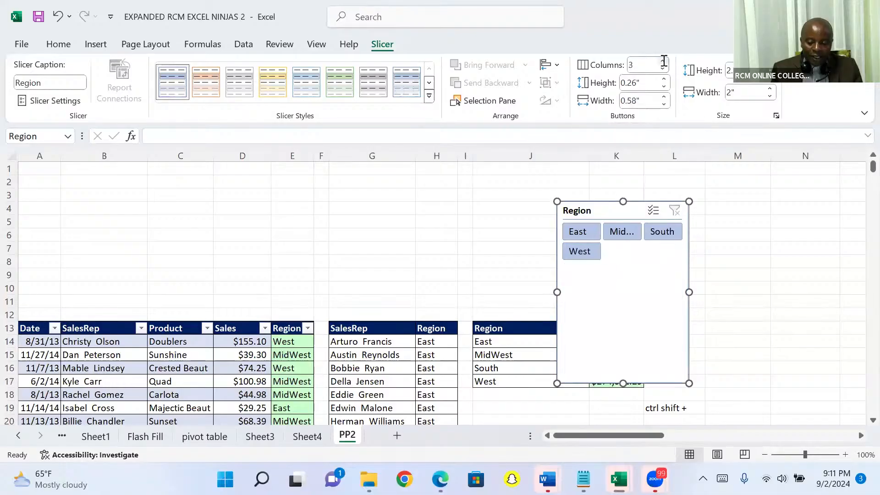
pyautogui.click(663, 61)
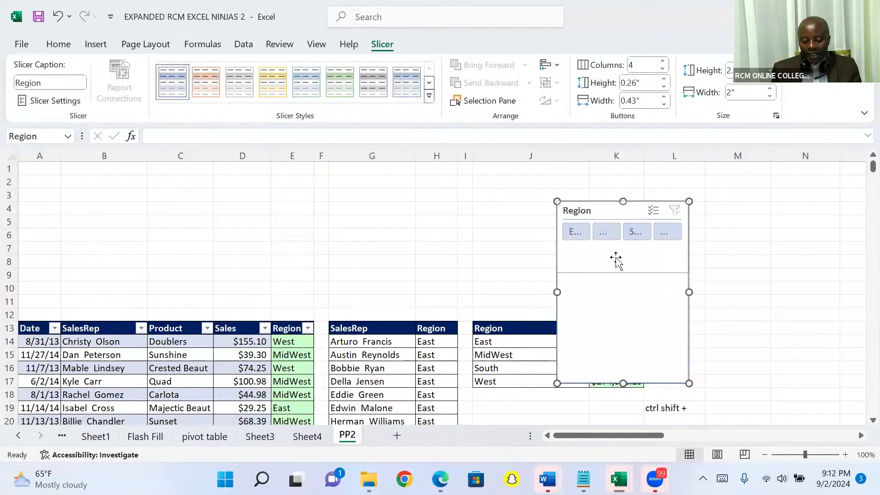
# Step: Resize the Region slicer to one button row about 6.67" wide and place it directly above the header row, spanning columns A to H
pyautogui.moveTo(615, 242); pyautogui.dragTo(614, 245)
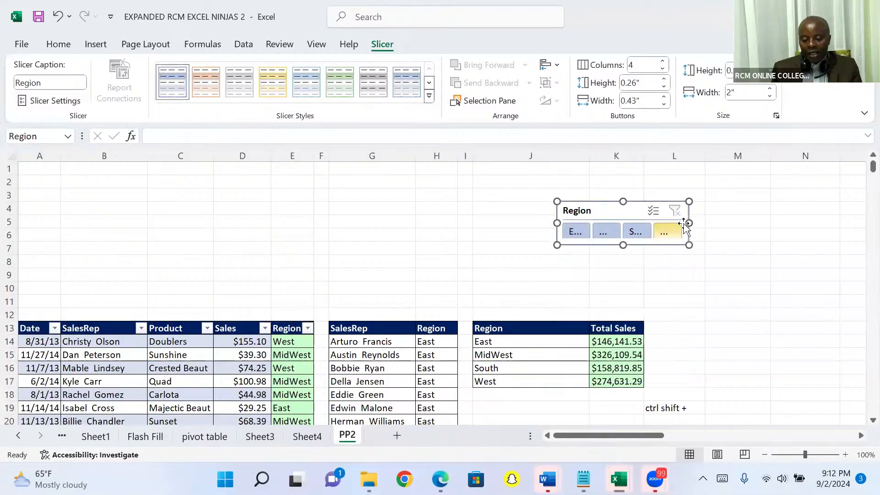
pyautogui.moveTo(689, 223); pyautogui.dragTo(866, 206)
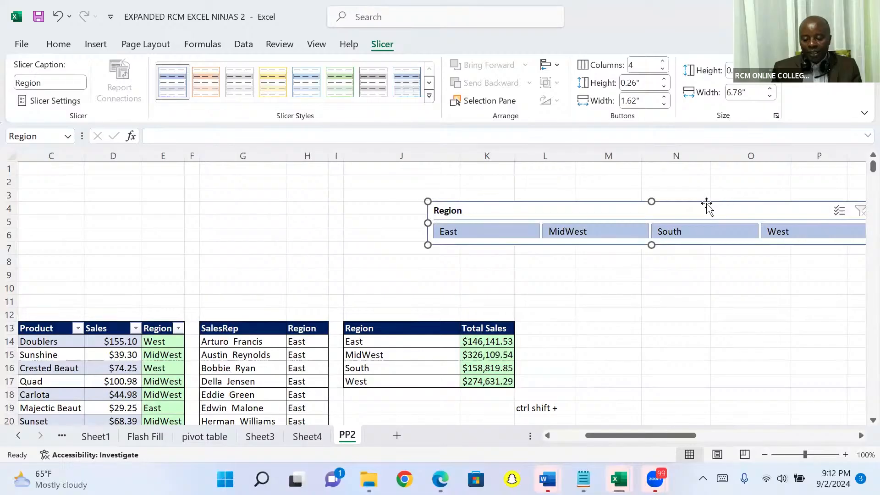
pyautogui.moveTo(704, 206); pyautogui.dragTo(289, 283)
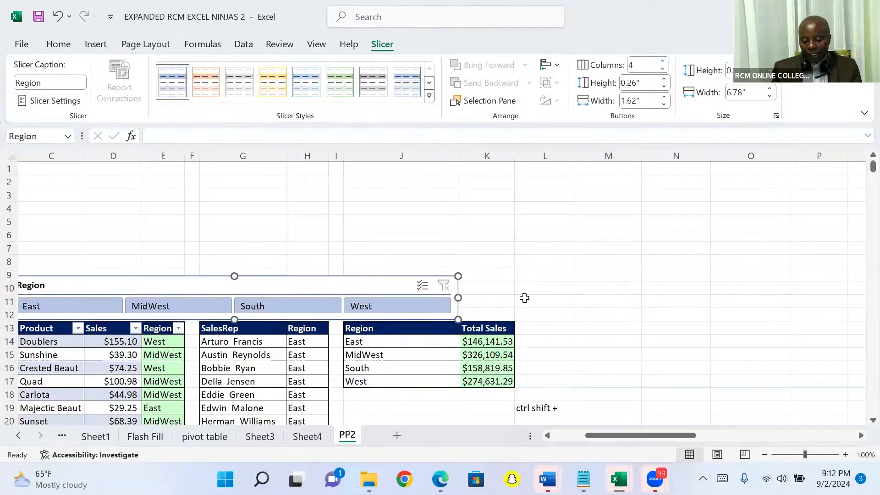
pyautogui.hscroll(-3, 630, 365)
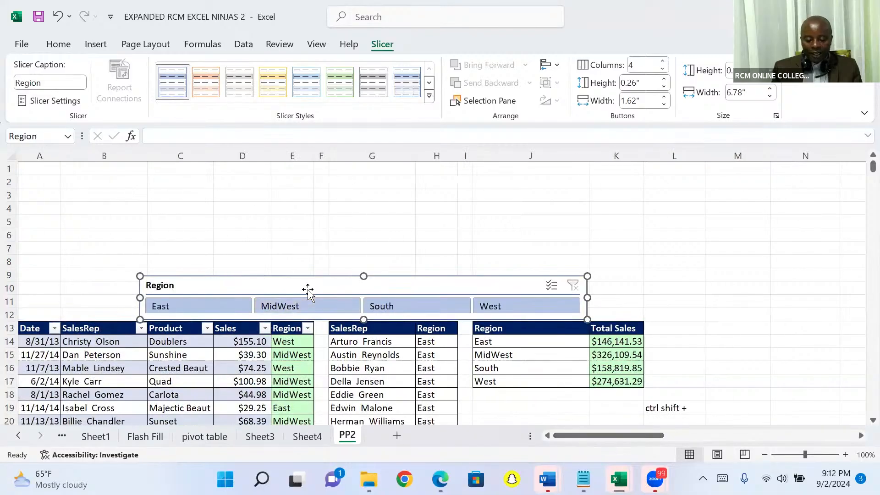
pyautogui.moveTo(278, 281); pyautogui.dragTo(177, 284)
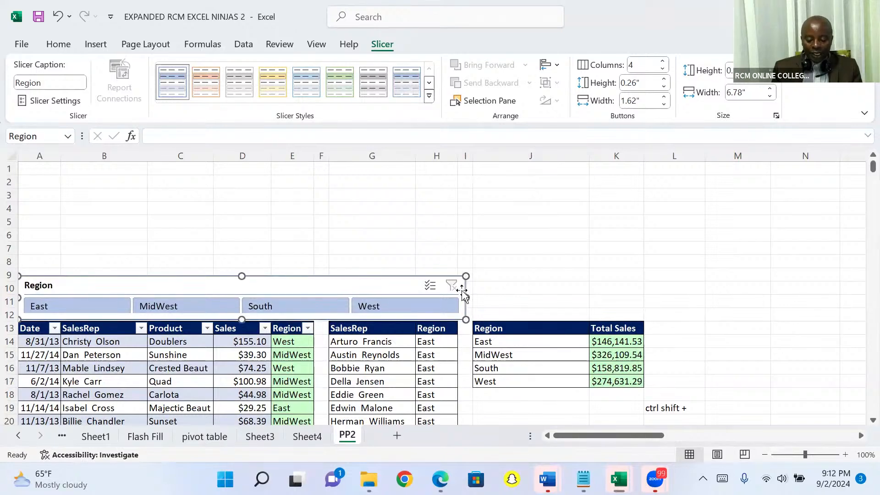
pyautogui.moveTo(467, 297); pyautogui.dragTo(459, 297)
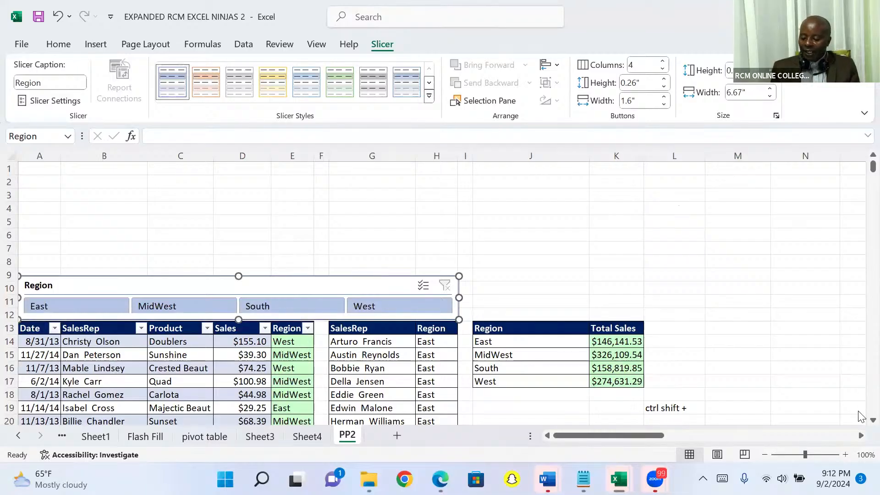
# Step: Filter the sales table to the East region with the Region slicer
pyautogui.scroll(-1, 858, 417)
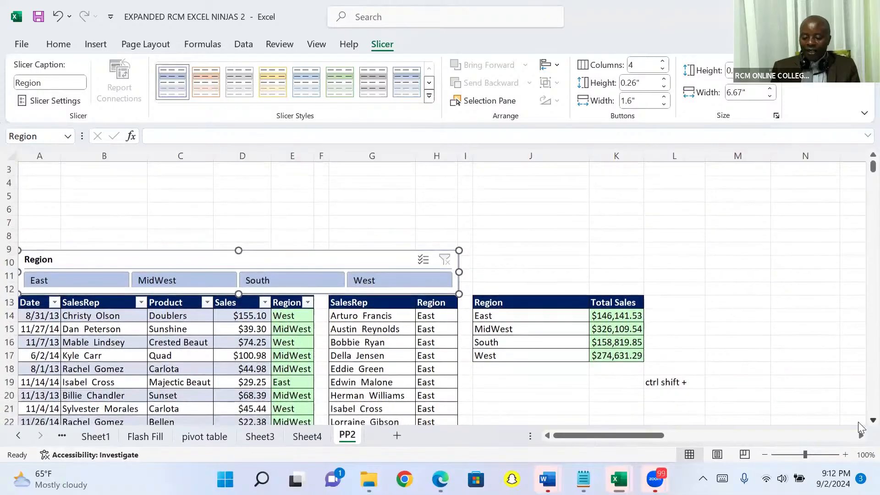
pyautogui.scroll(-2, 860, 428)
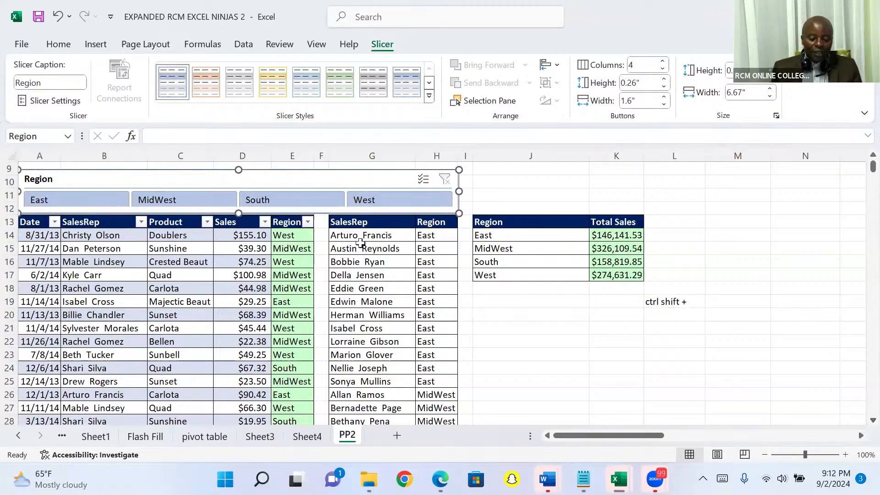
pyautogui.click(85, 200)
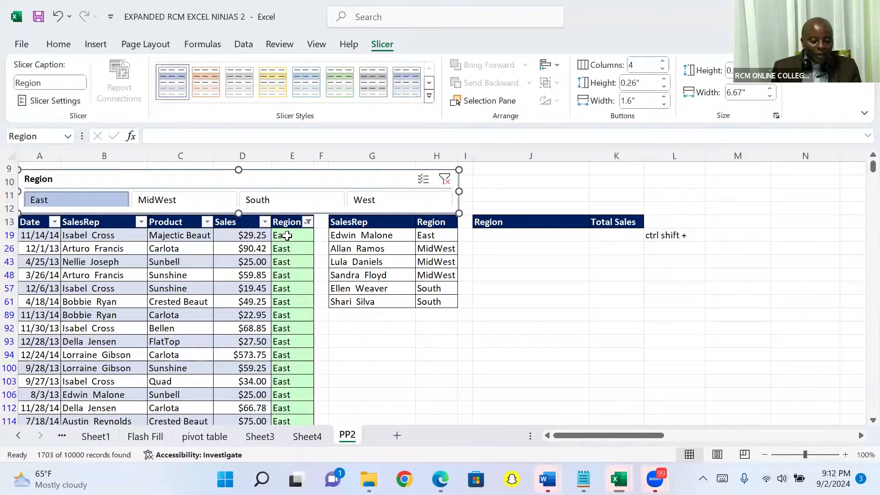
# Step: Check the Sales subtotal in the filtered table's total row, then return to the Region slicer above the headers
pyautogui.click(287, 235)
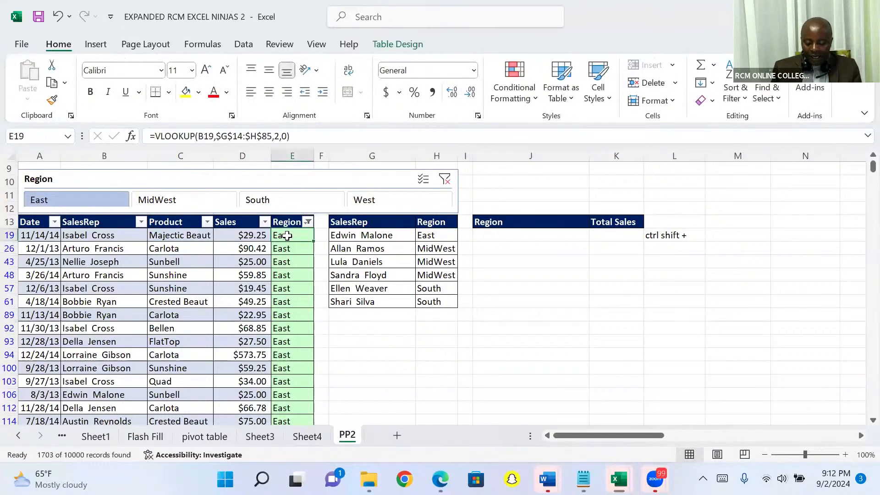
pyautogui.hotkey('ctrl', 'Down')
pyautogui.press('Down')
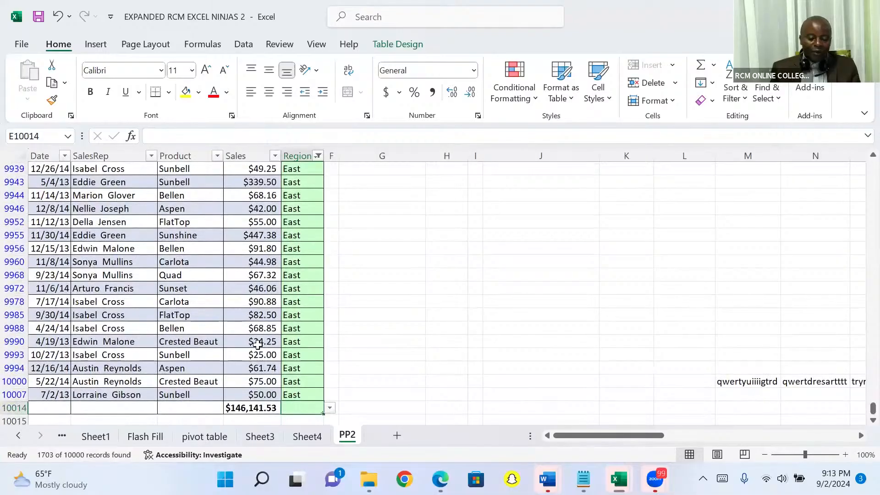
pyautogui.press('Left')
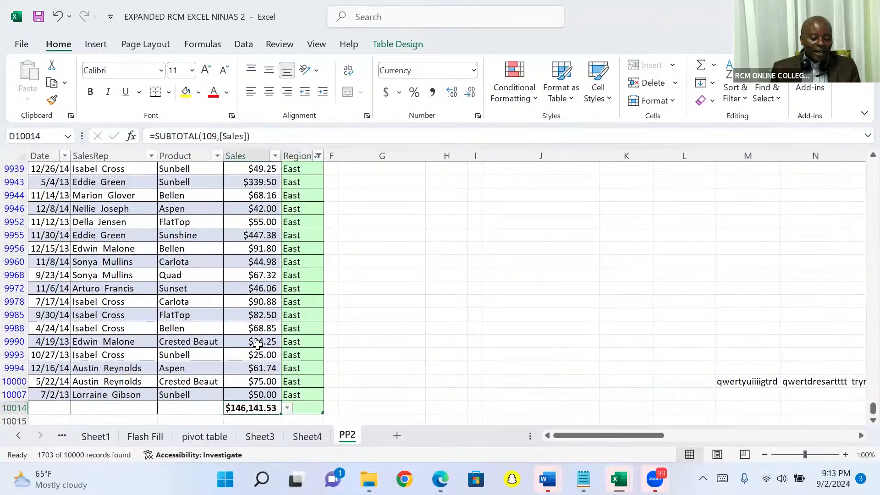
pyautogui.hotkey('ctrl', 'Up')
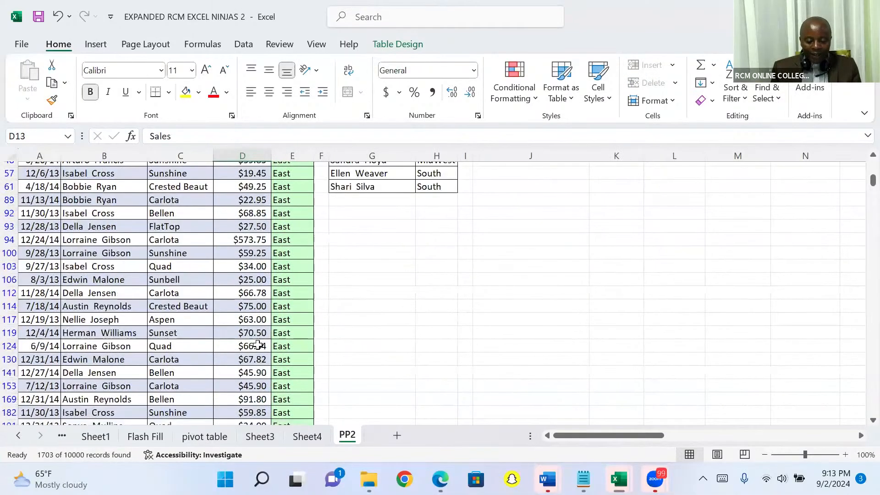
pyautogui.hotkey('ctrl', 'Up')
pyautogui.press('Down')
pyautogui.press('Down')
pyautogui.press('Down')
pyautogui.press('Down')
pyautogui.press('Down')
pyautogui.press('Down')
pyautogui.press('Down')
pyautogui.press('Down')
pyautogui.press('Down')
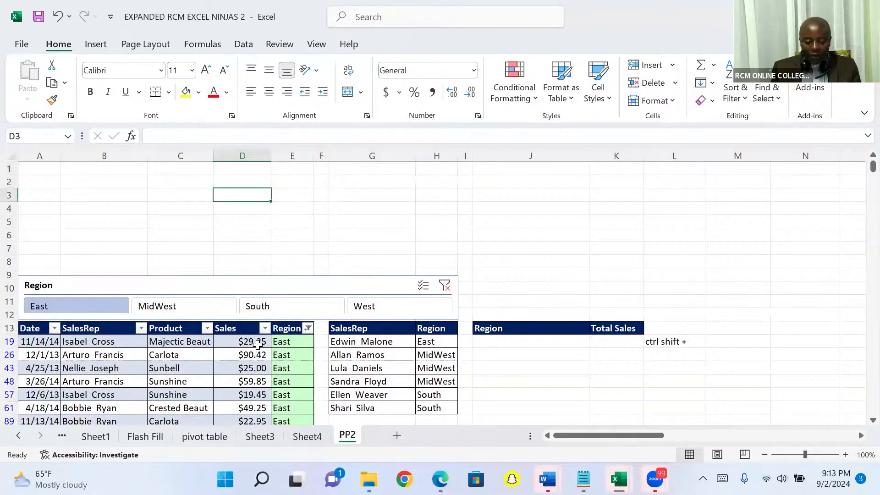
pyautogui.press('Down')
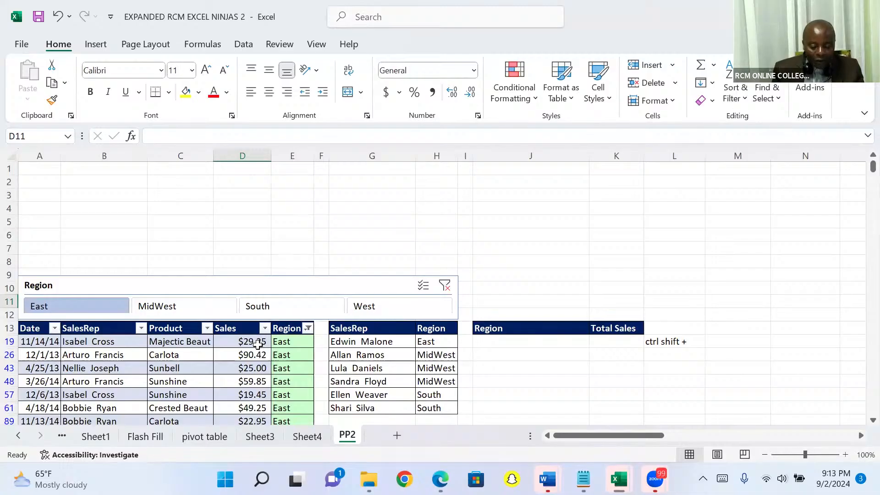
# Step: Filter the sales table to both the MidWest and South regions with the Region slicer
pyautogui.click(178, 310)
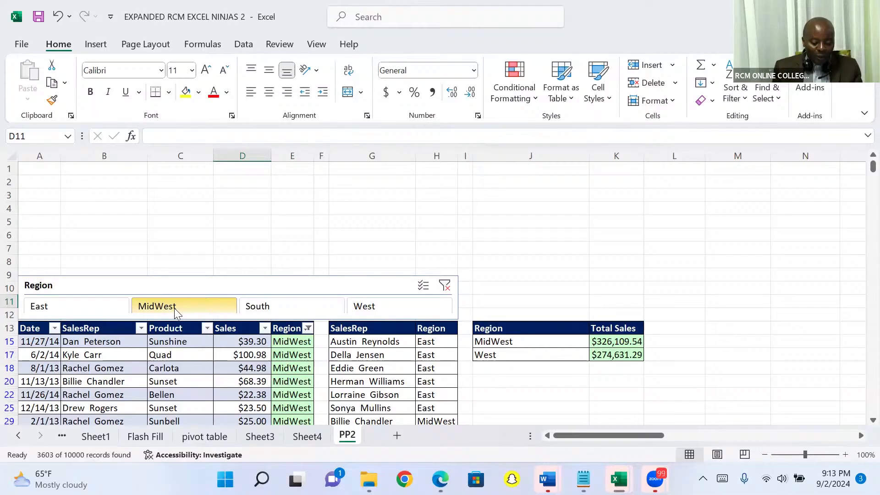
pyautogui.keyDown('ctrl'); pyautogui.click(260, 308); pyautogui.keyUp('ctrl')
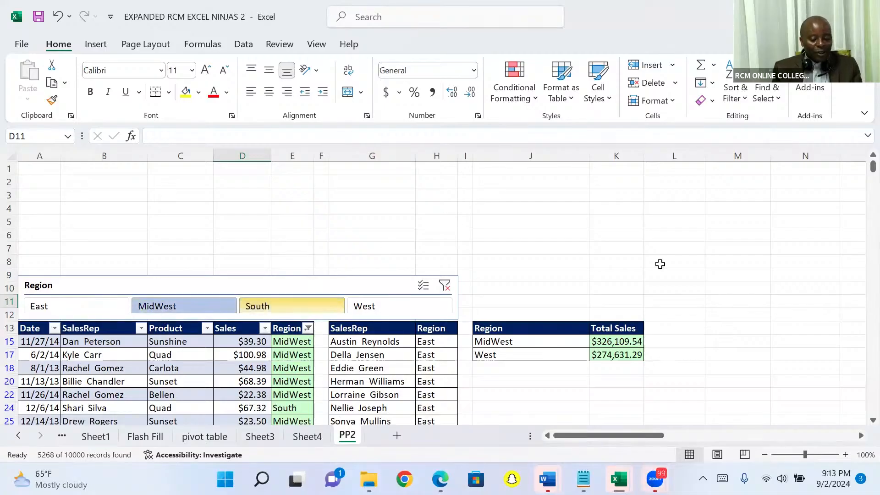
pyautogui.scroll(-2, 488, 352)
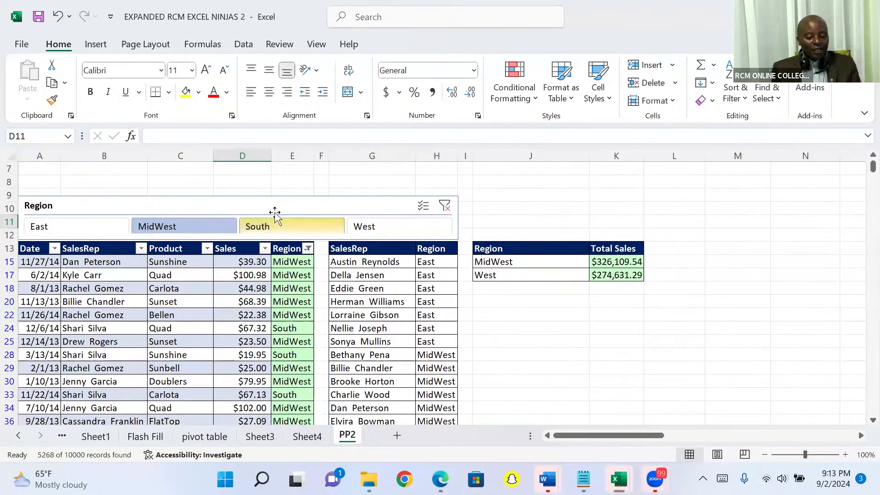
# Step: Delete the Region slicer above the sales table
pyautogui.click(264, 205)
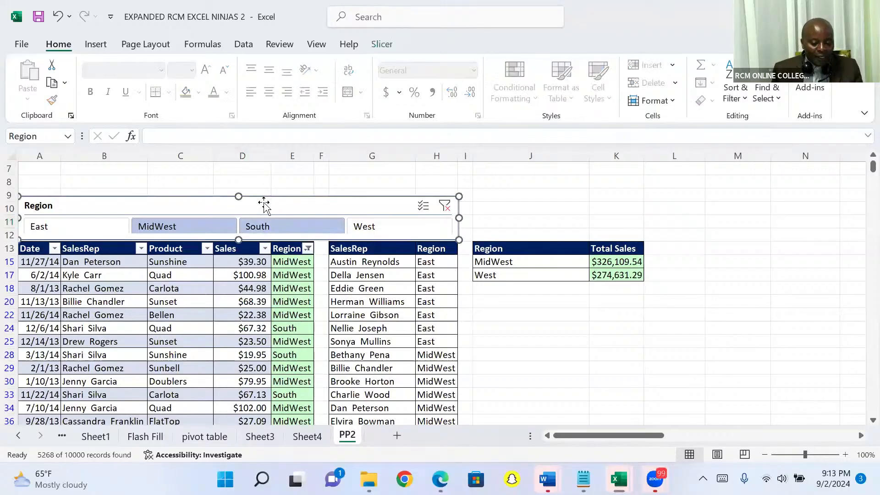
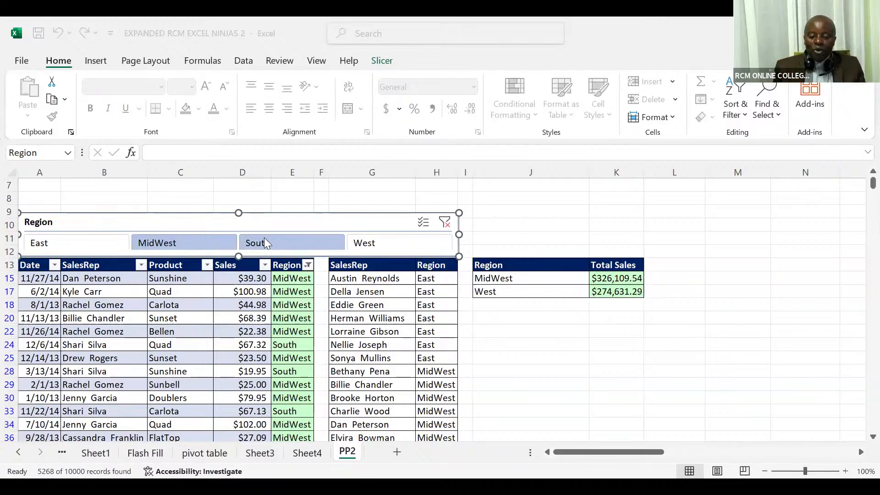
pyautogui.click(301, 221)
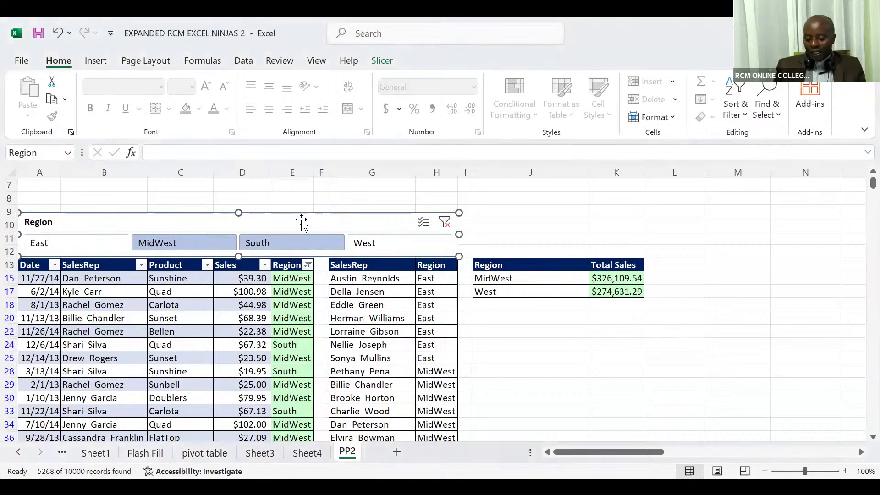
pyautogui.press('Delete')
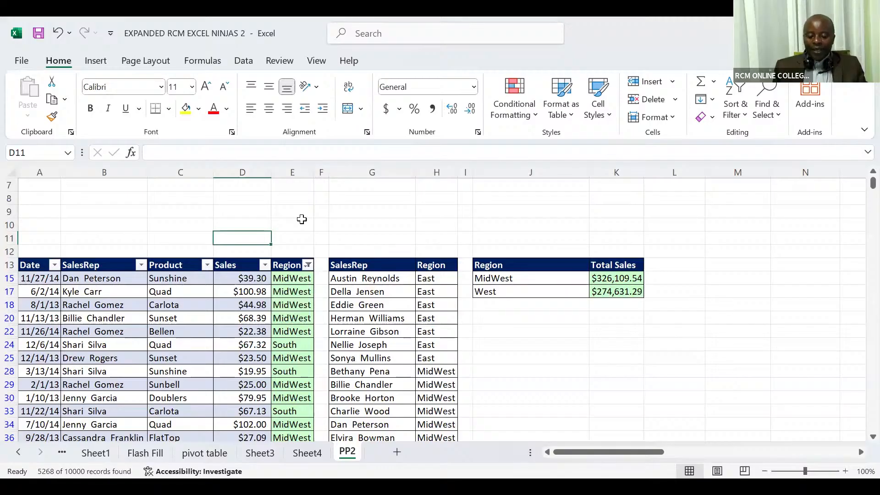
# Step: Insert a new slicer for the sales table's Region field
pyautogui.click(247, 301)
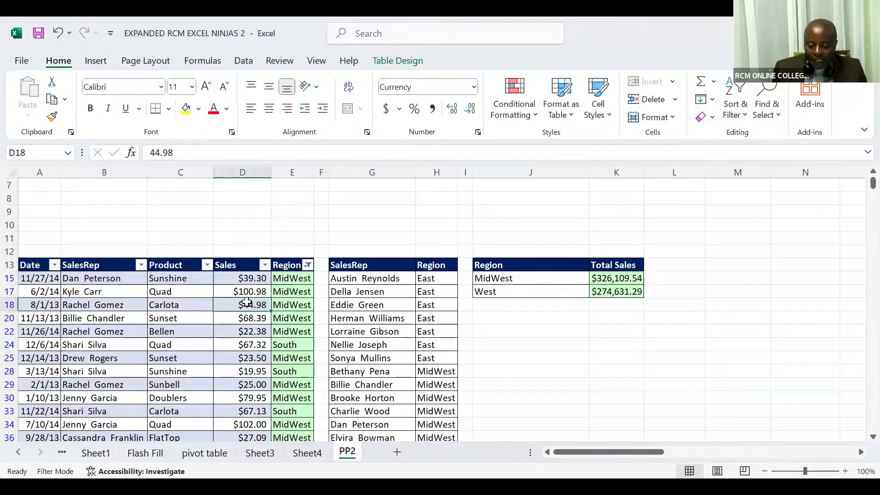
pyautogui.click(106, 67)
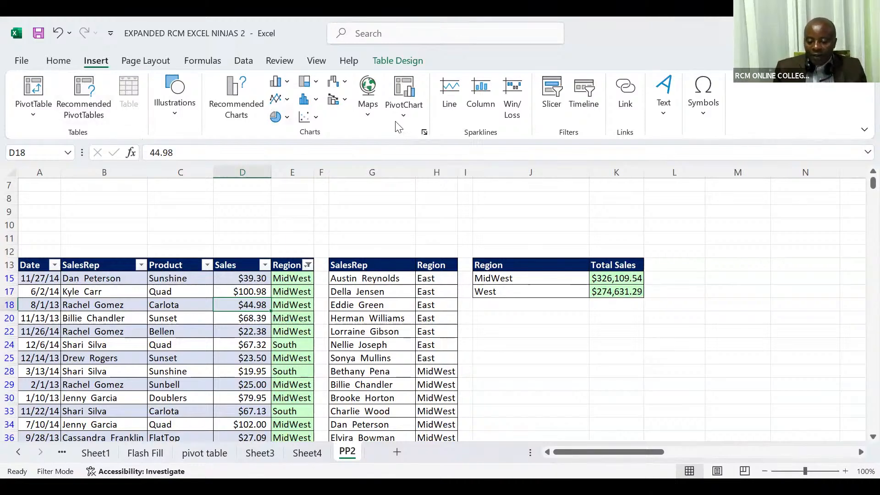
pyautogui.click(552, 96)
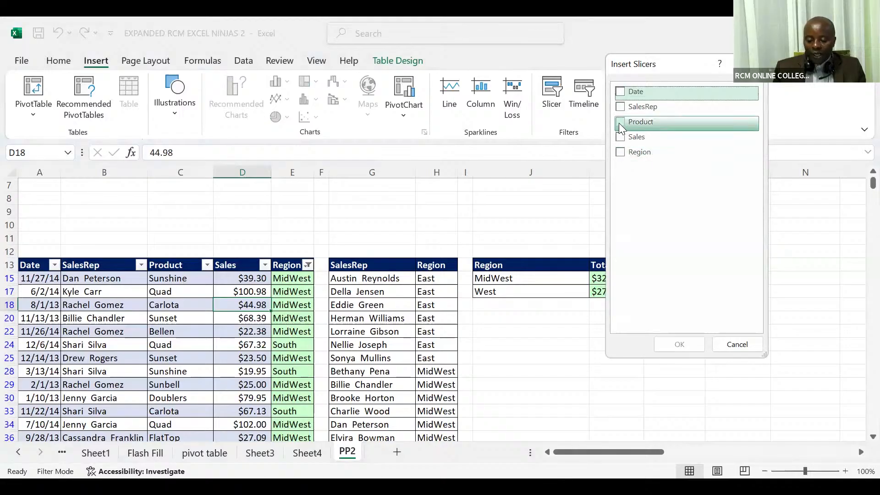
pyautogui.click(620, 154)
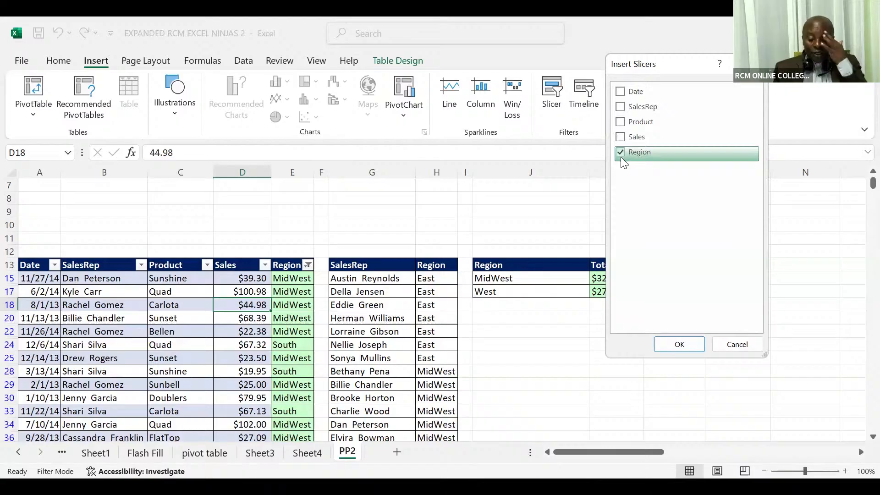
pyautogui.click(660, 347)
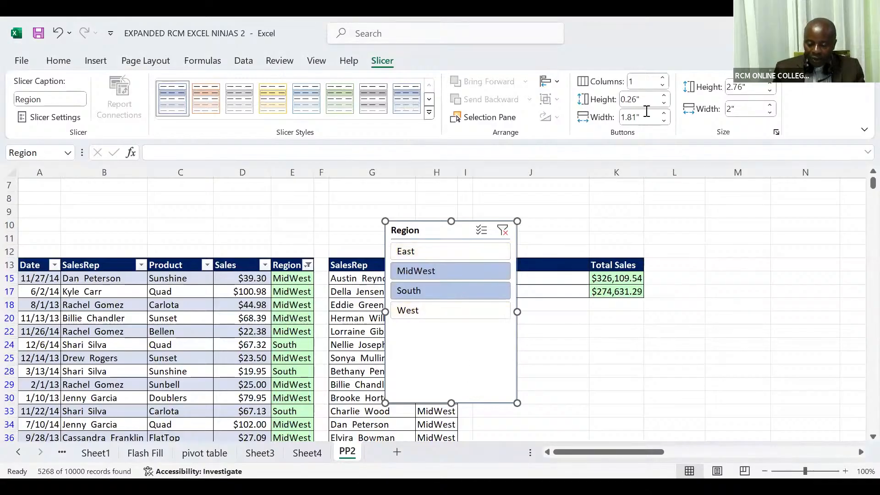
# Step: Format the new Region slicer with 4 columns, a height of about 0.69" and the orange slicer style
pyautogui.click(663, 79)
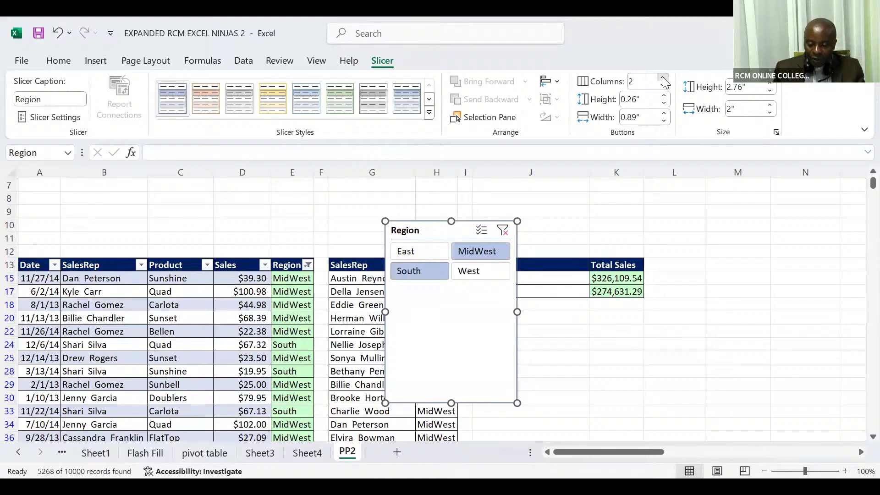
pyautogui.click(663, 79)
pyautogui.click(663, 79)
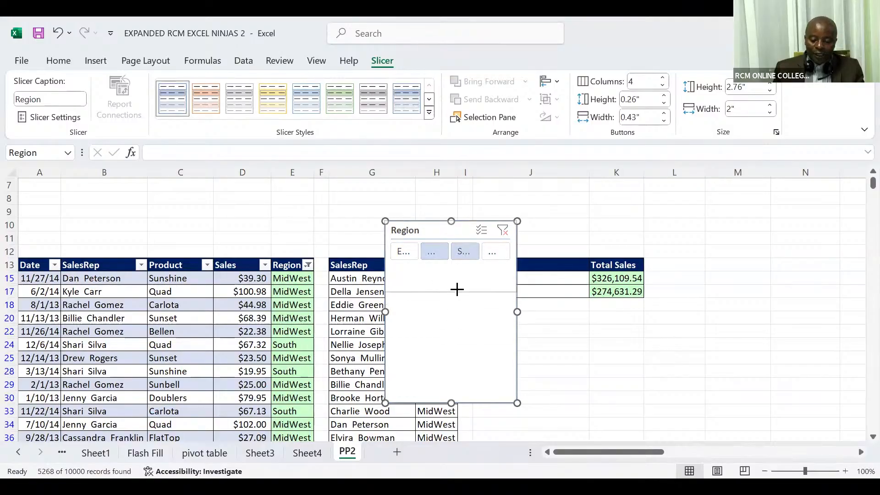
pyautogui.moveTo(457, 266); pyautogui.dragTo(458, 266)
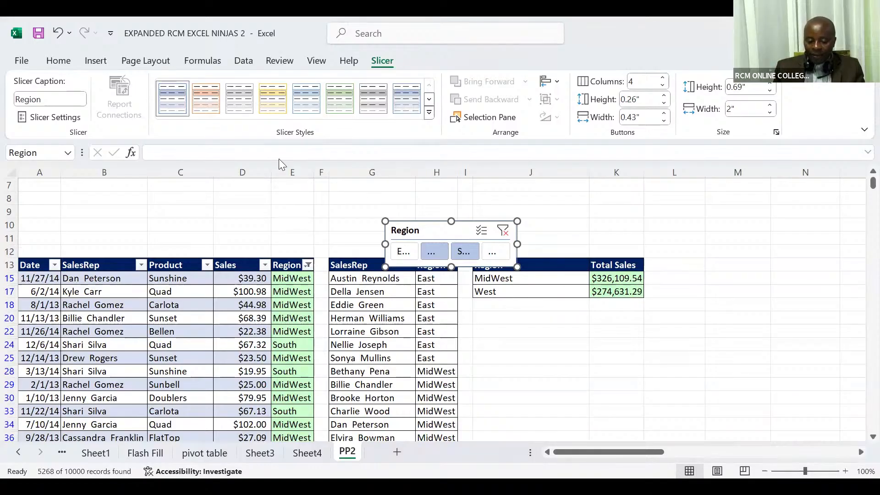
pyautogui.click(209, 100)
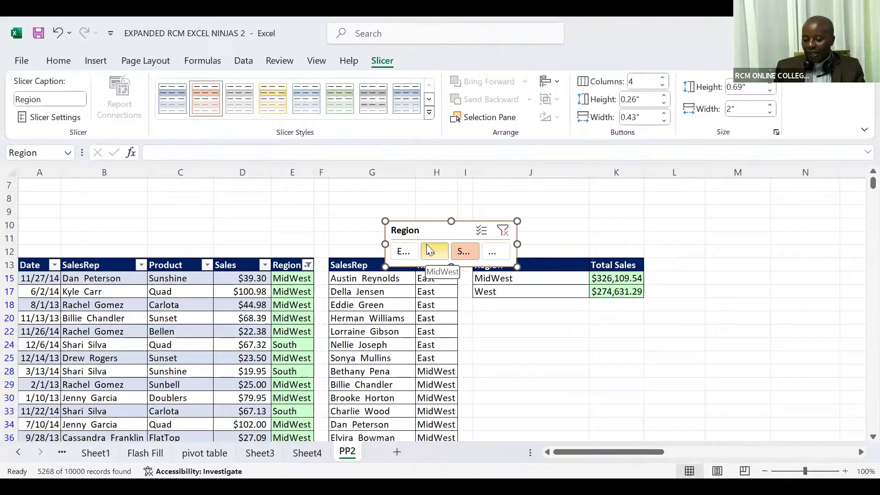
# Step: Set the Region slicer's button width to 0.8" and move the slicer directly above the sales table, starting at column A
pyautogui.click(665, 115)
pyautogui.click(665, 114)
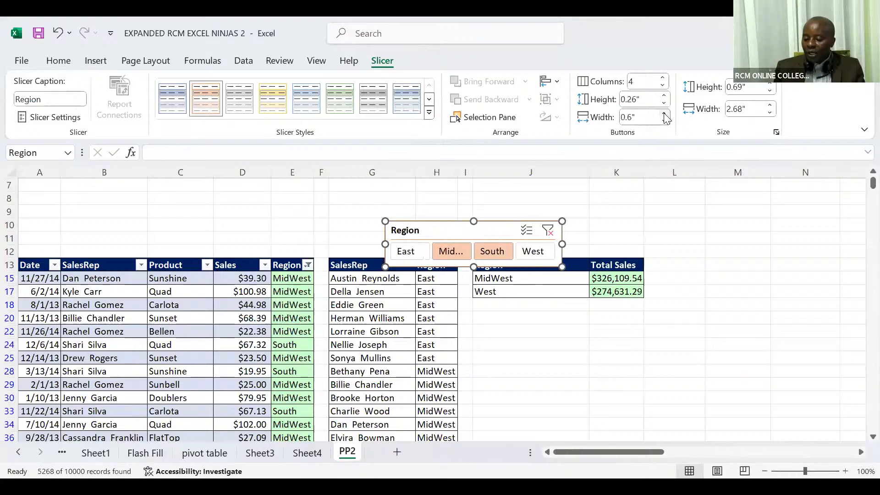
pyautogui.click(664, 114)
pyautogui.click(664, 114)
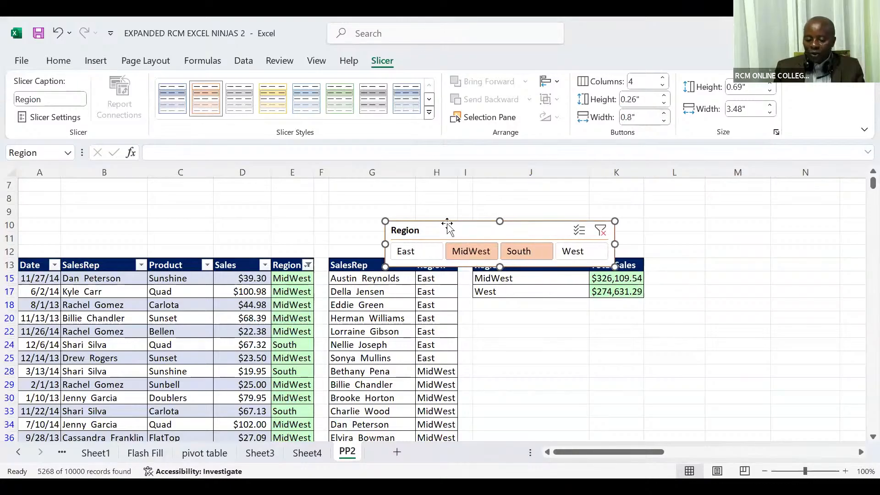
pyautogui.moveTo(390, 229); pyautogui.dragTo(74, 223)
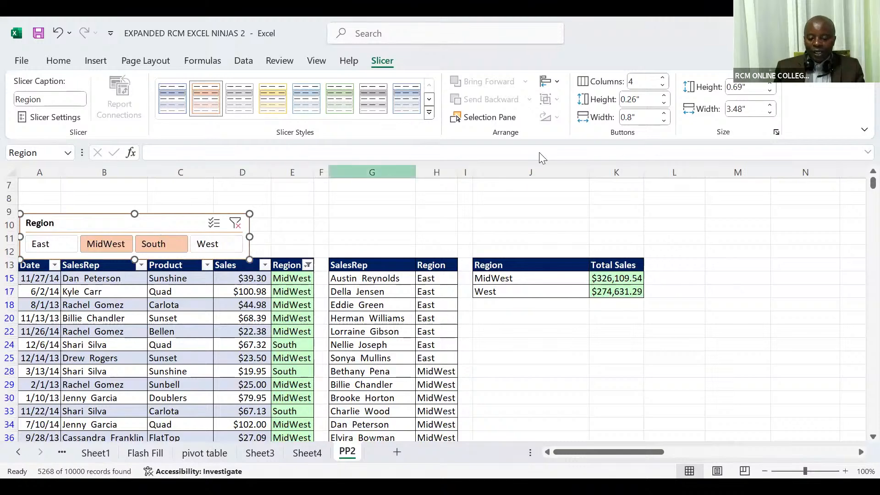
# Step: Widen the Region slicer to about 4.47" so that it spans the sales table's columns A to E
pyautogui.click(664, 114)
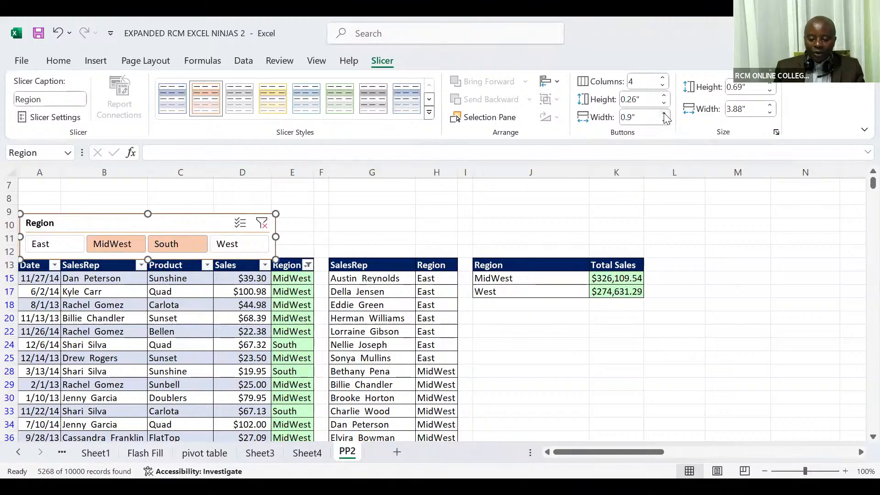
pyautogui.click(664, 115)
pyautogui.click(665, 115)
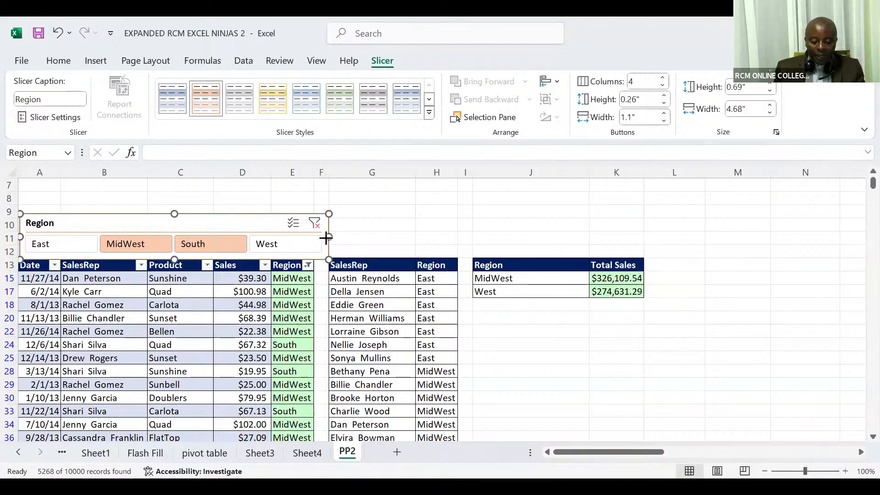
pyautogui.moveTo(326, 238); pyautogui.dragTo(315, 238)
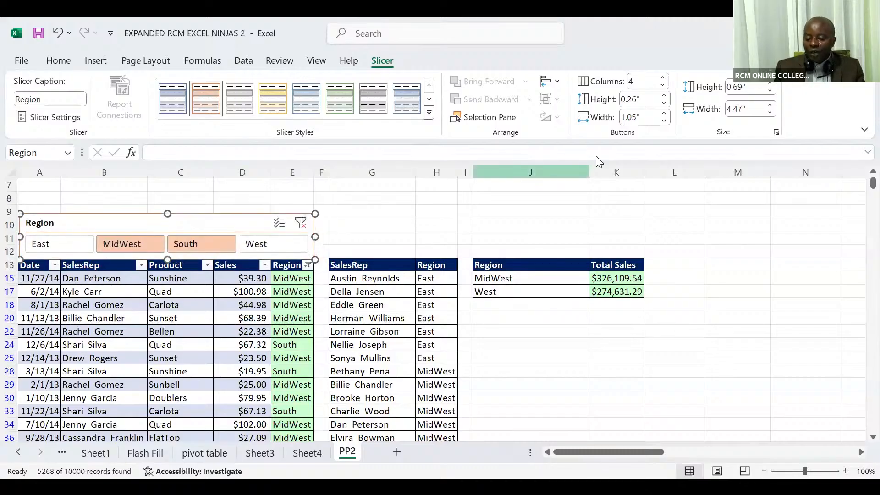
# Step: Set the Region slicer's button height to 0.2" and its overall height to 0.6"
pyautogui.click(663, 104)
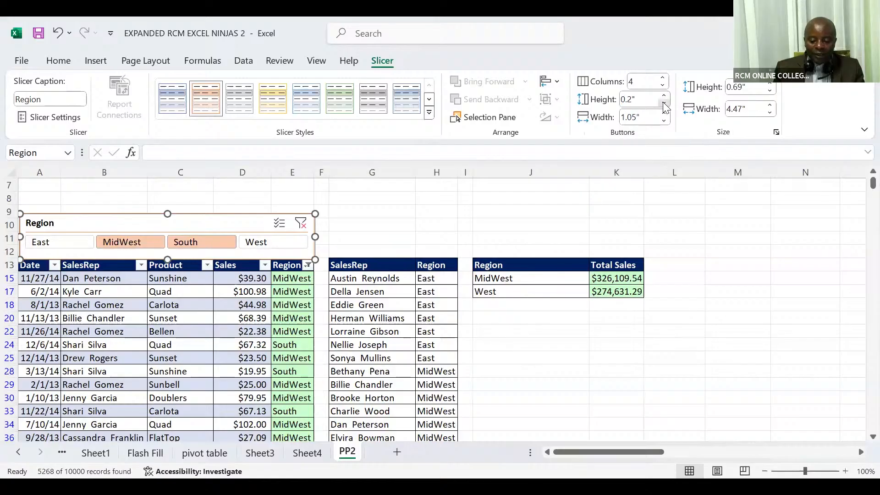
pyautogui.click(664, 104)
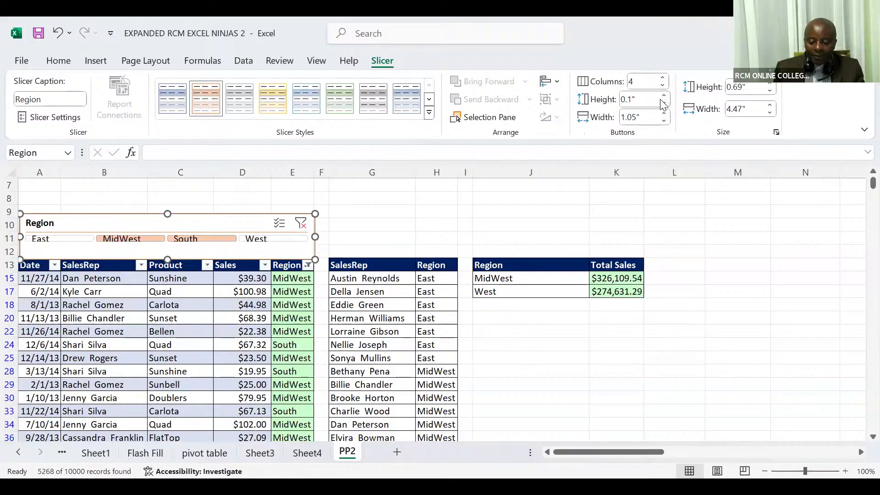
pyautogui.click(664, 95)
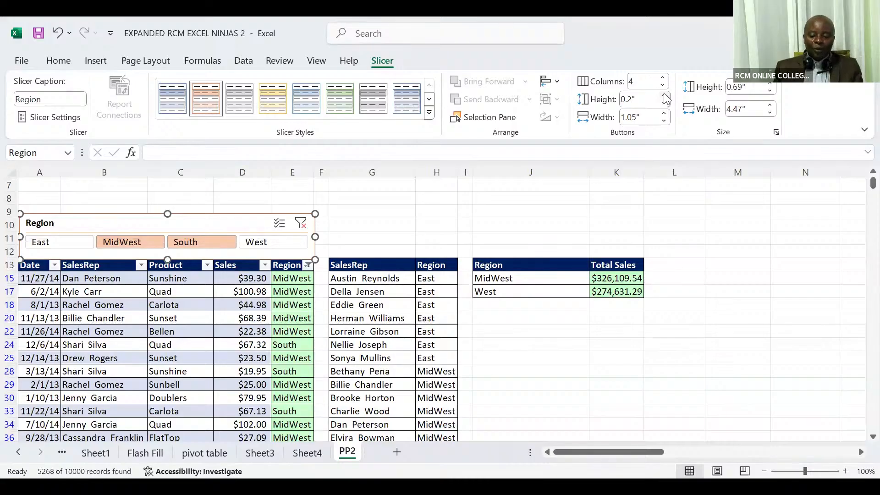
pyautogui.click(769, 91)
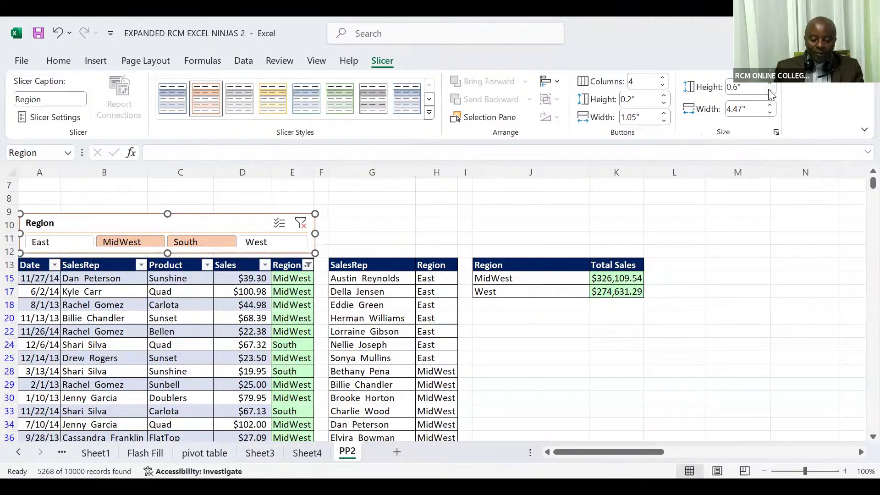
pyautogui.click(769, 91)
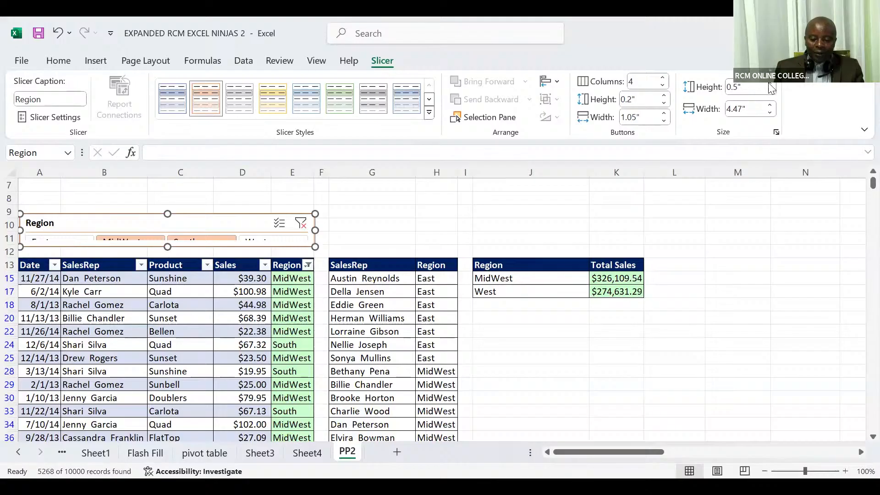
pyautogui.click(770, 84)
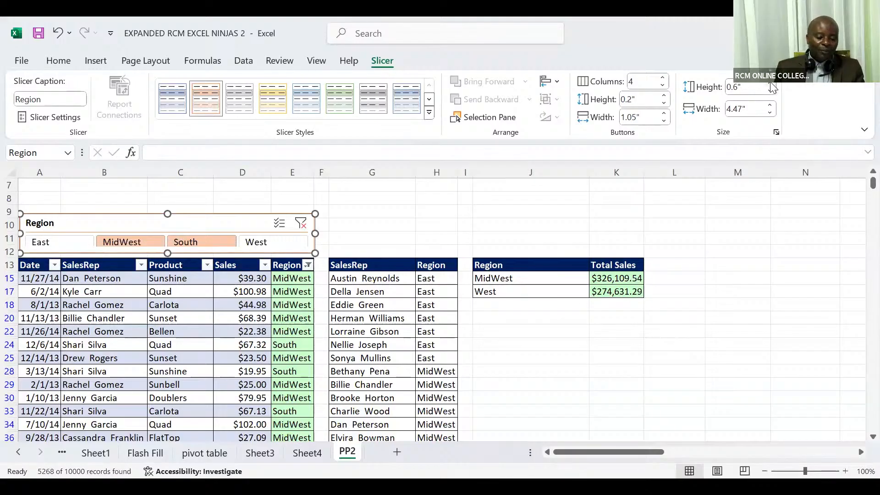
# Step: Filter the sales table by East, MidWest, South and finally West with the Region slicer
pyautogui.click(63, 239)
pyautogui.click(113, 244)
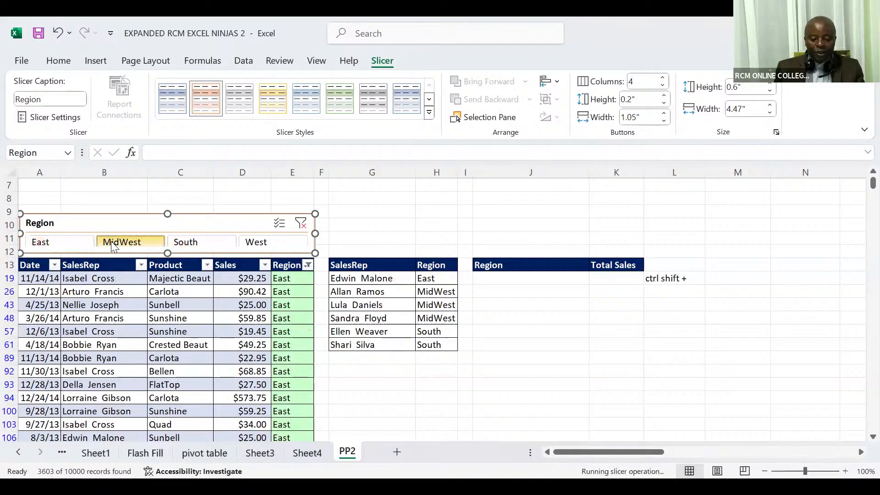
pyautogui.click(181, 240)
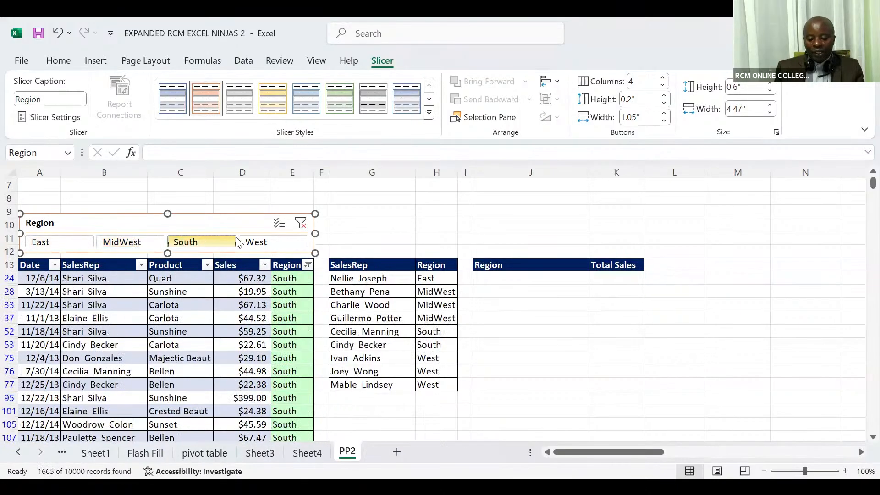
pyautogui.click(254, 242)
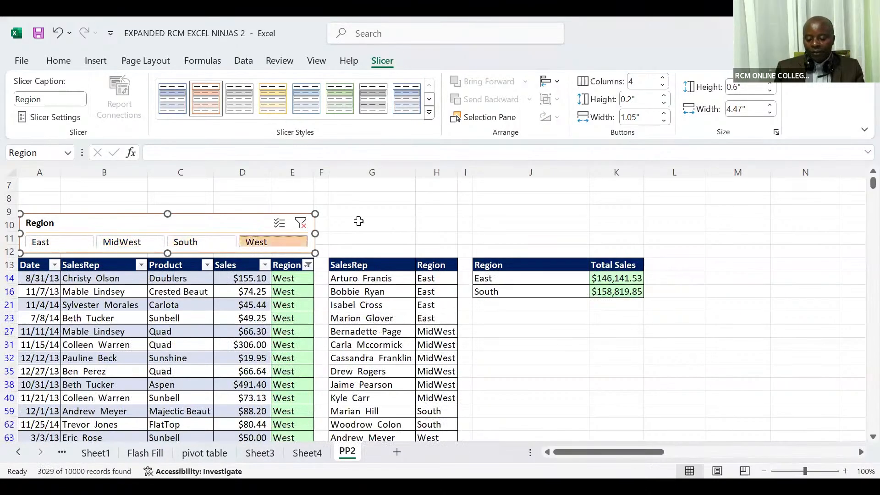
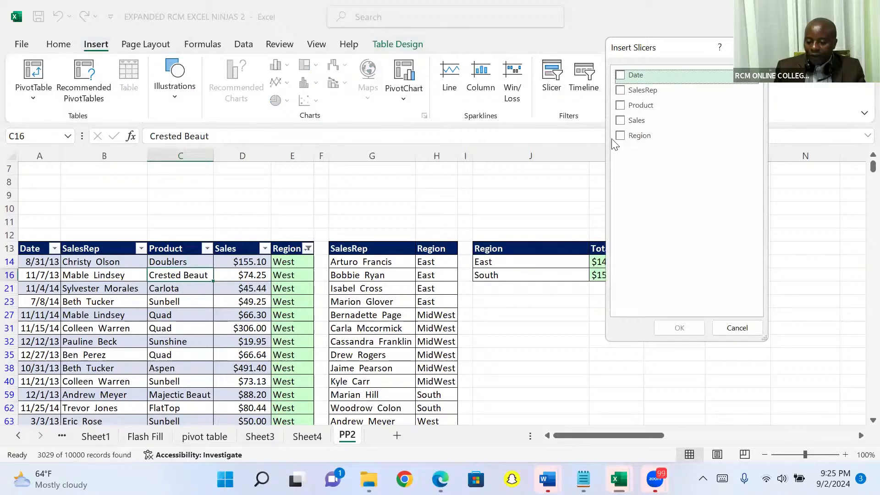
# Step: Insert a slicer for the sales table's Region field
pyautogui.click(622, 137)
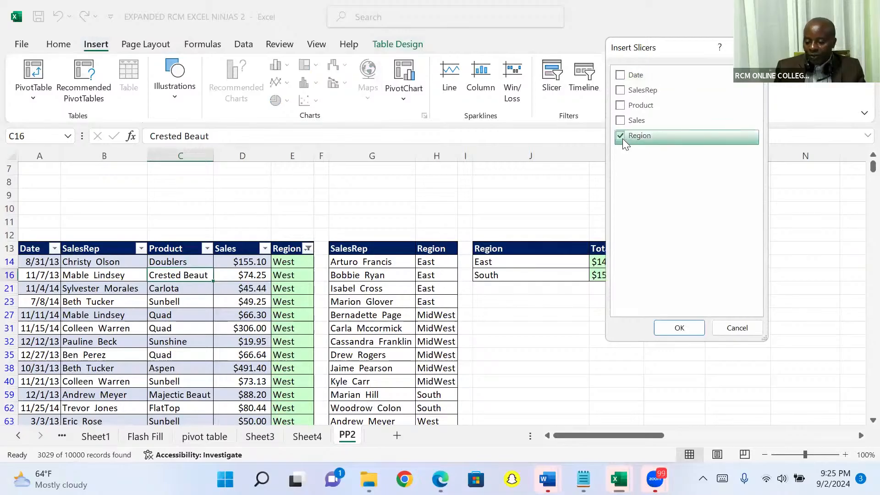
pyautogui.click(679, 328)
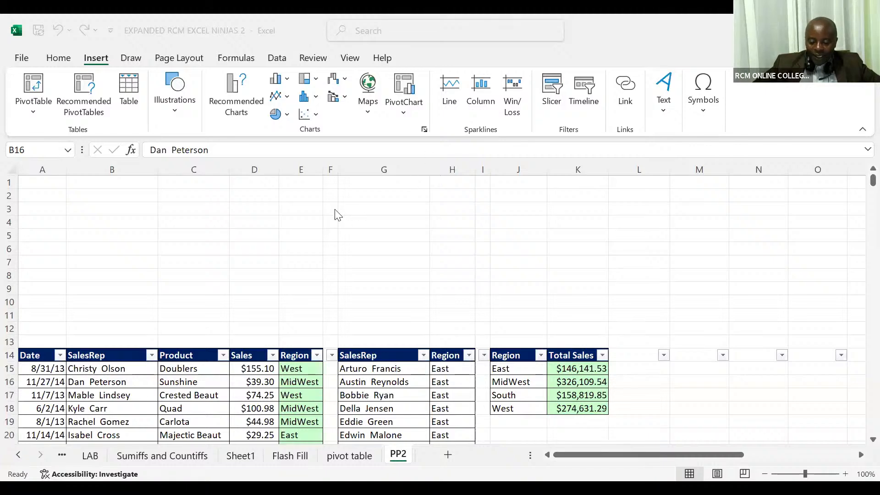
# Step: Try to insert a slicer with SalesRep cell B18 of the sales data selected
pyautogui.click(190, 380)
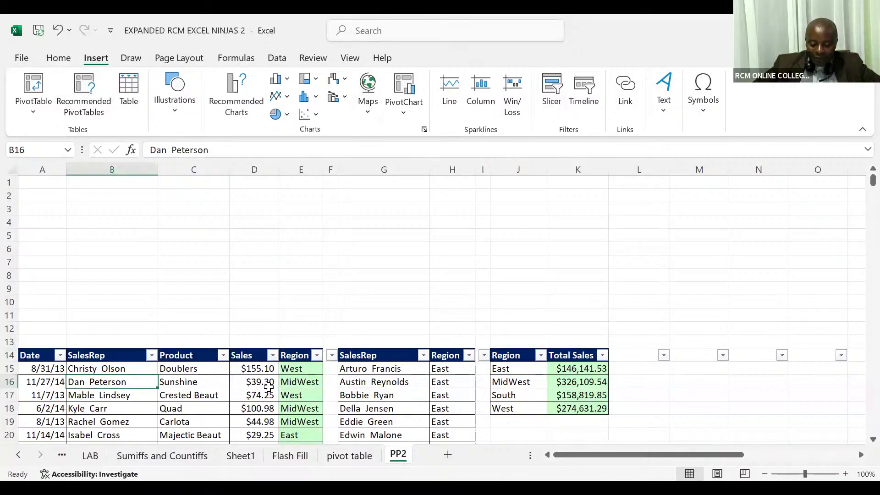
pyautogui.click(156, 392)
pyautogui.click(118, 411)
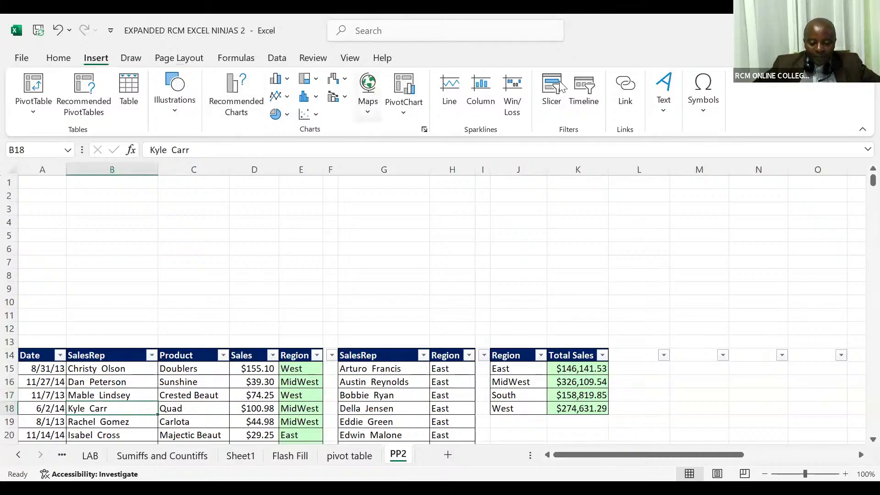
pyautogui.click(552, 96)
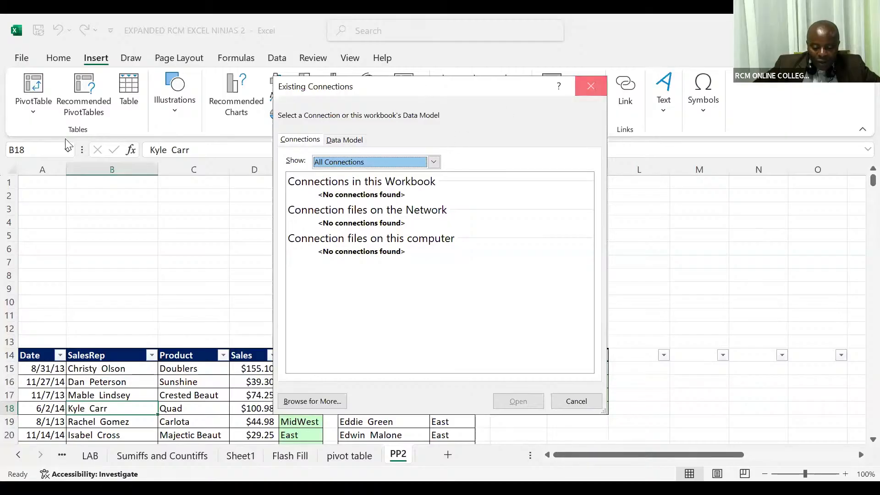
pyautogui.press('Escape')
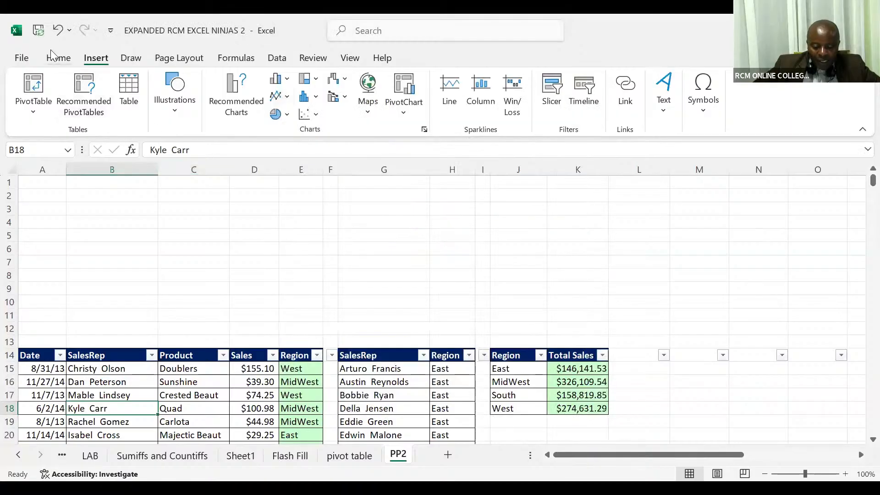
# Step: Try again to insert a slicer, this time with Product cell C16 of the sales data selected
pyautogui.click(55, 57)
pyautogui.click(163, 276)
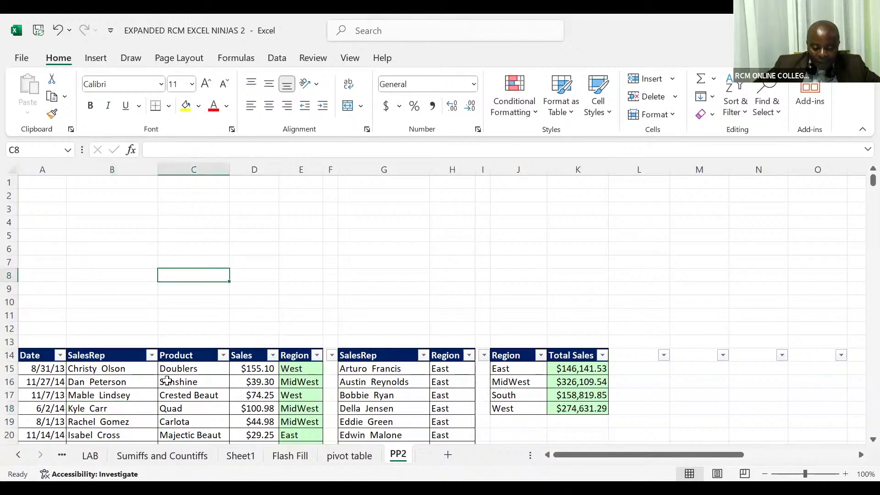
pyautogui.click(167, 381)
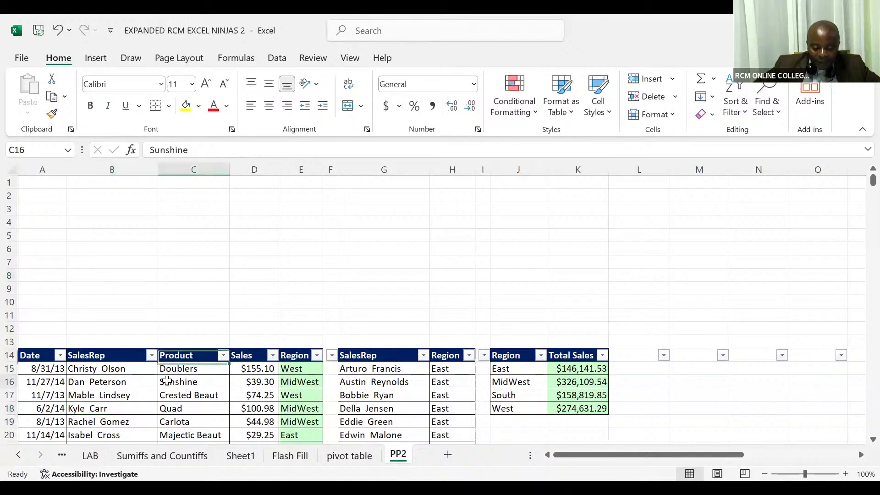
pyautogui.click(95, 59)
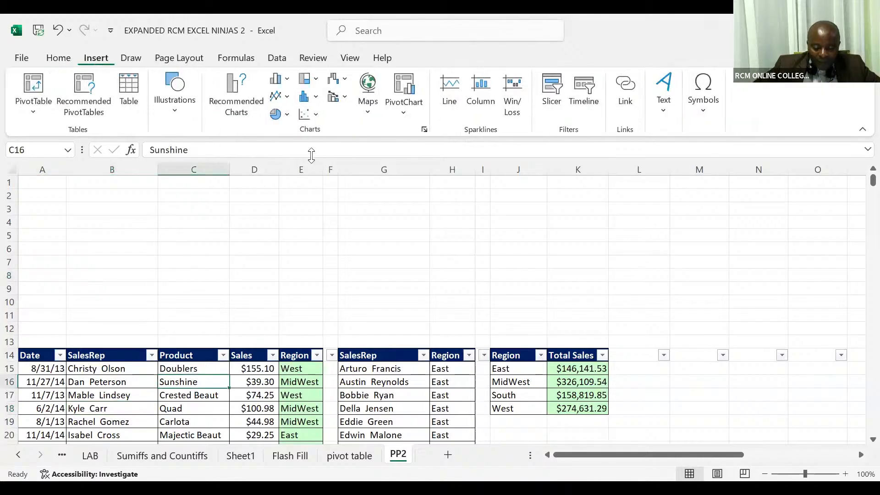
pyautogui.click(546, 95)
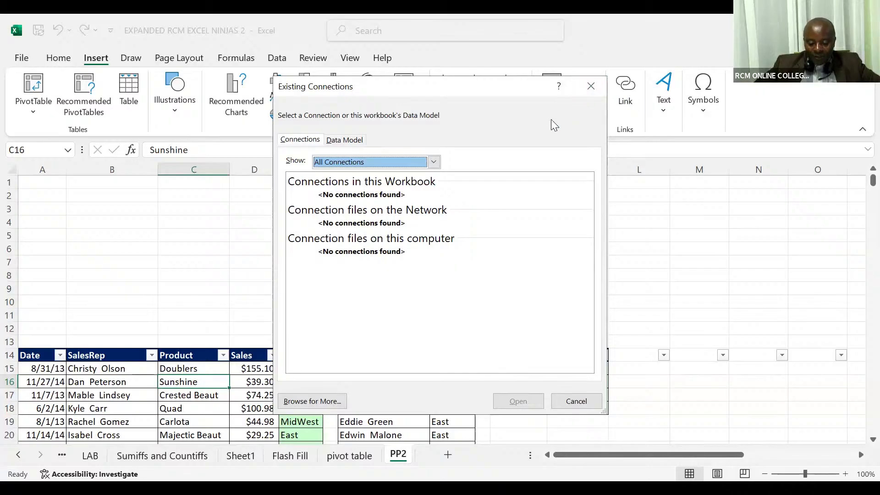
pyautogui.click(588, 95)
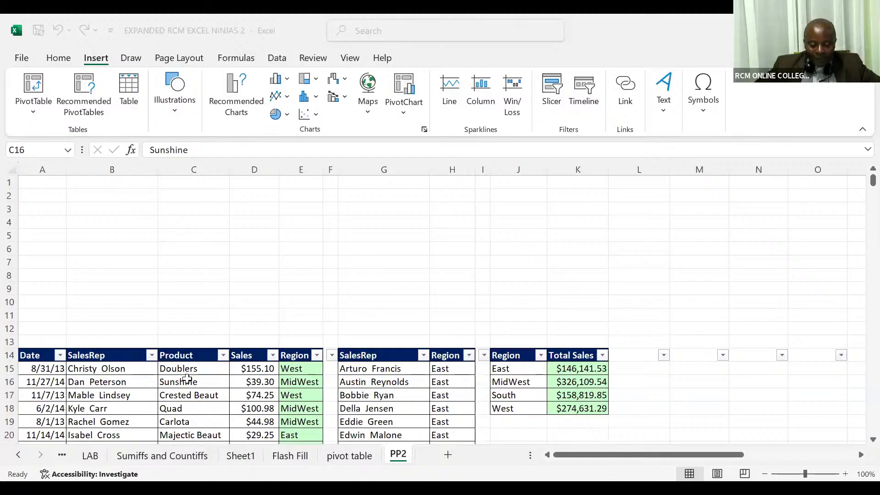
pyautogui.click(187, 379)
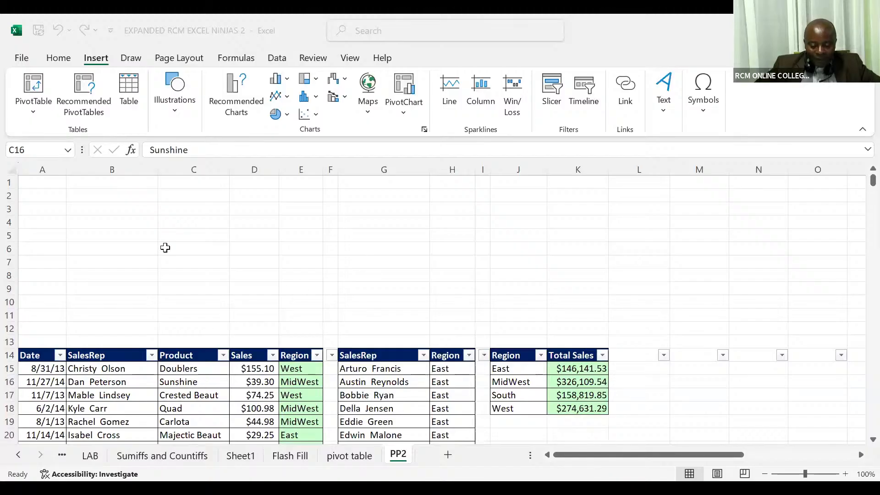
pyautogui.click(65, 64)
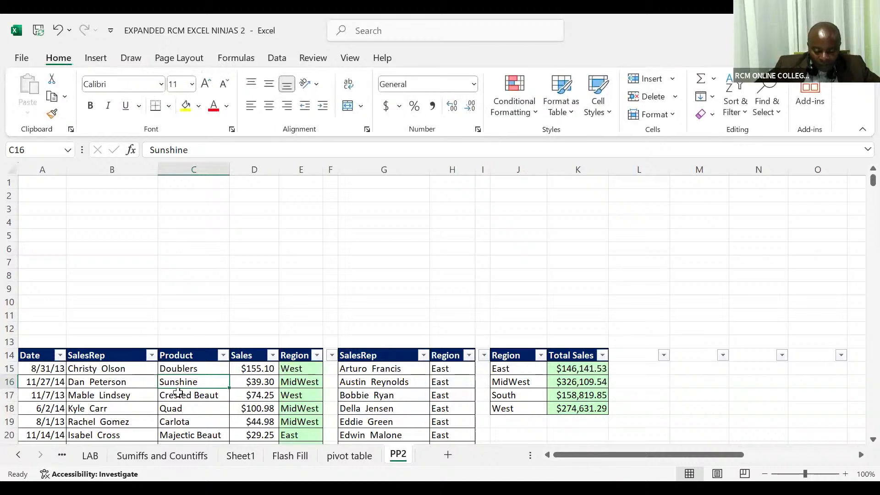
pyautogui.click(178, 393)
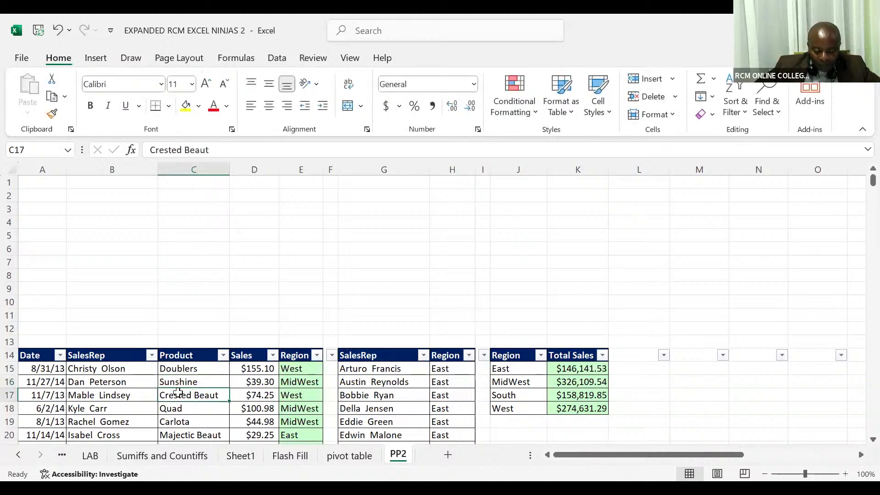
pyautogui.click(97, 59)
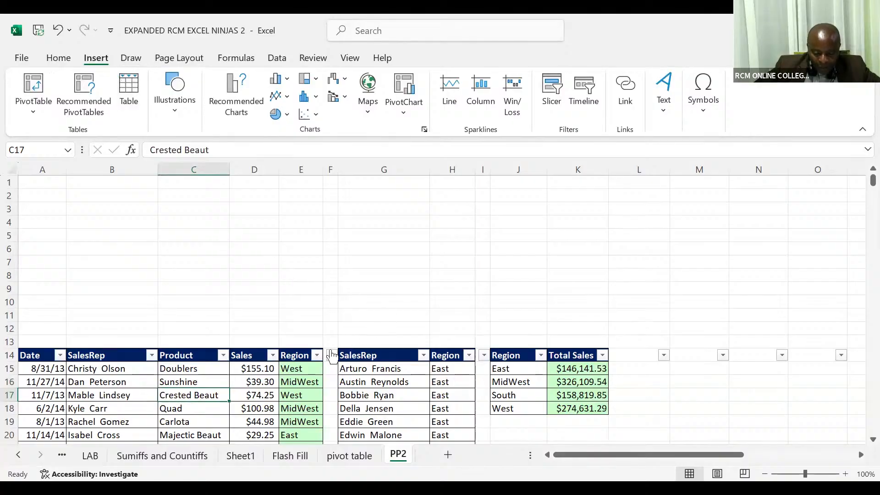
# Step: Delete the empty column F between the sales data and the SalesRep list
pyautogui.click(333, 167)
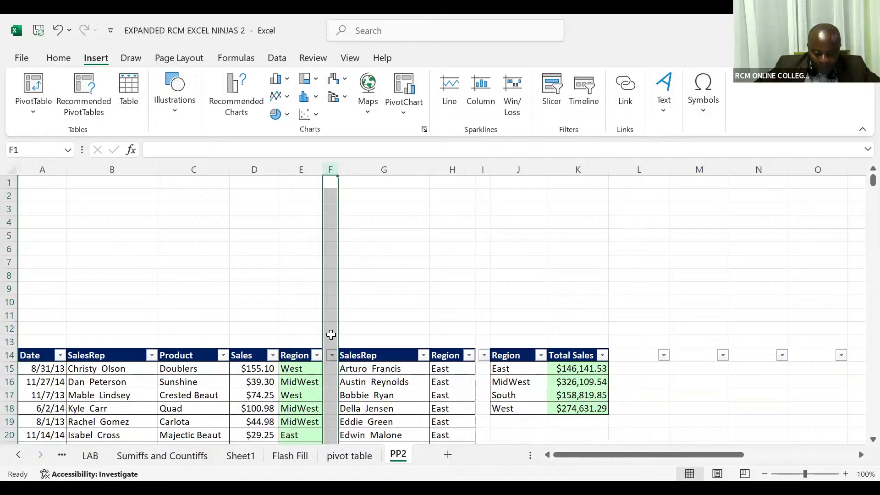
pyautogui.rightClick(331, 335)
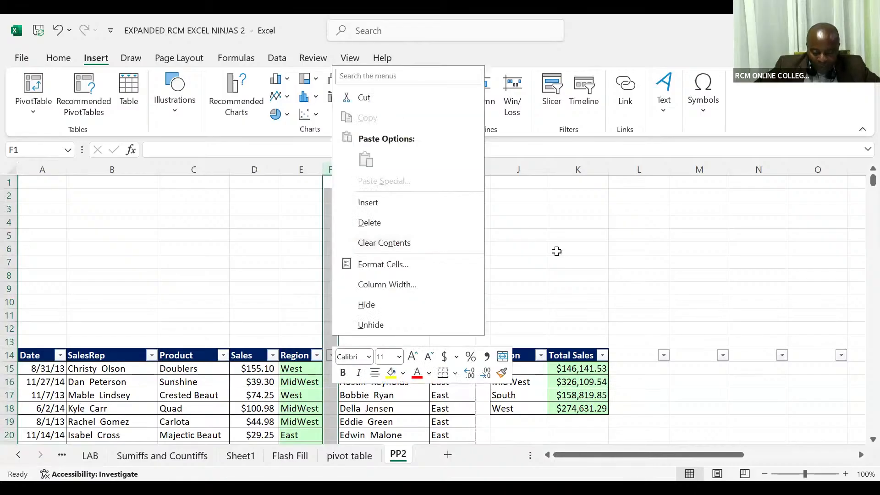
pyautogui.press('Escape')
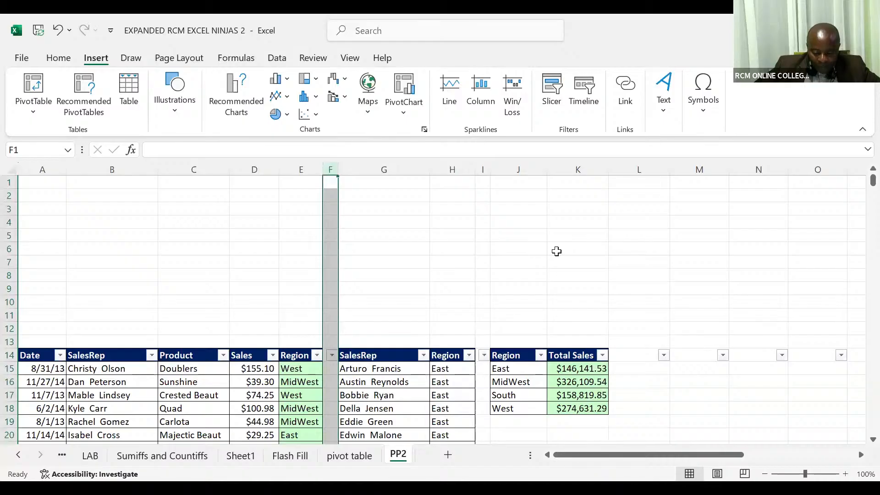
pyautogui.hotkey('ctrl', '-')
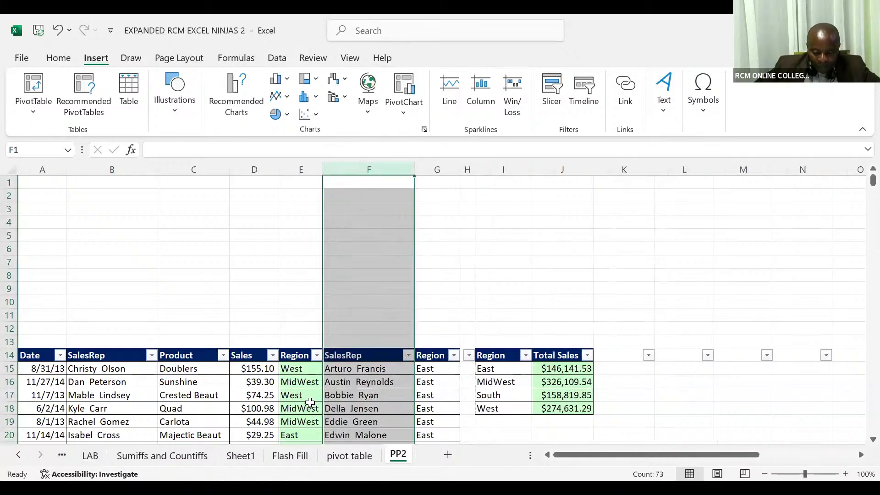
# Step: Insert an empty column F between the sales data's Region column and the SalesRep list
pyautogui.click(307, 405)
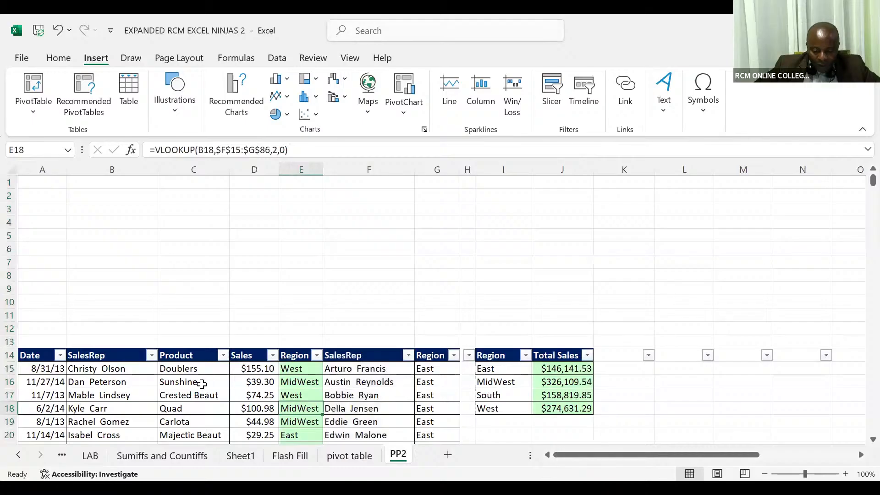
pyautogui.click(201, 384)
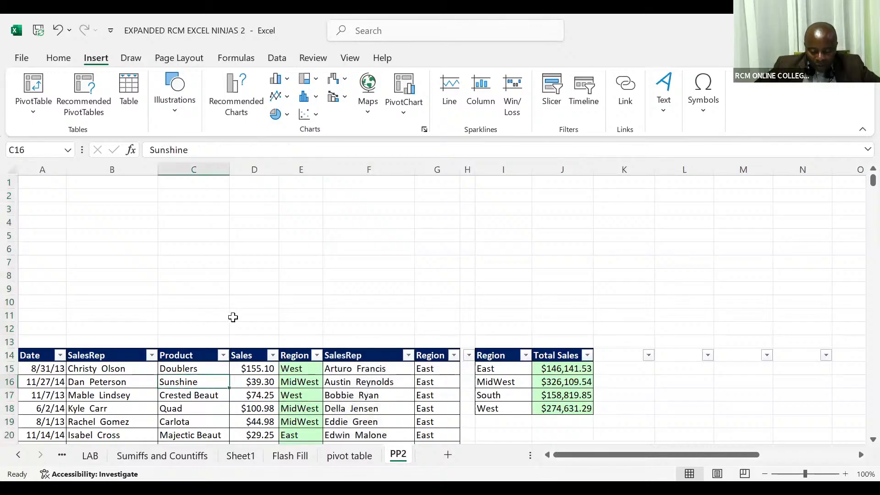
pyautogui.click(371, 169)
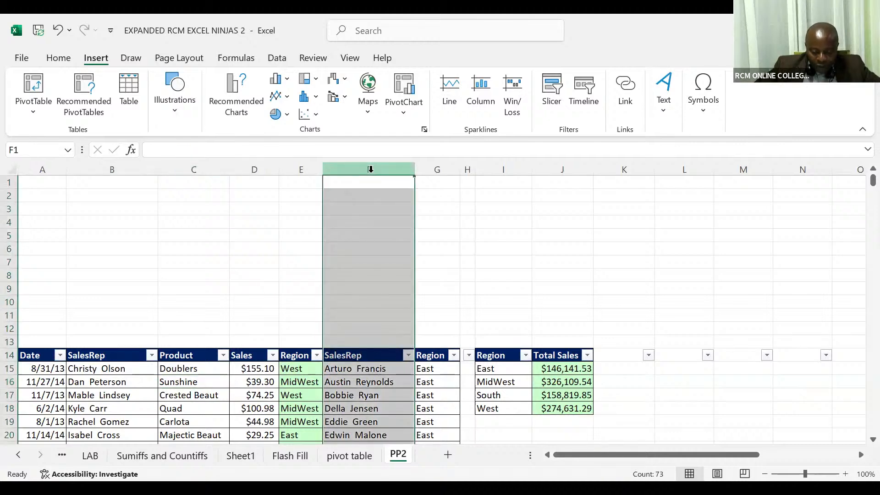
pyautogui.hotkey('ctrl', 'shift', '=')
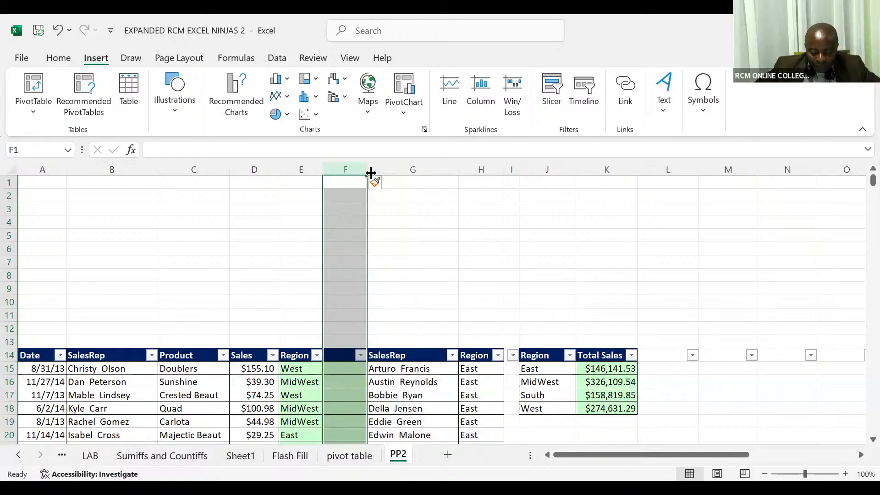
pyautogui.click(342, 368)
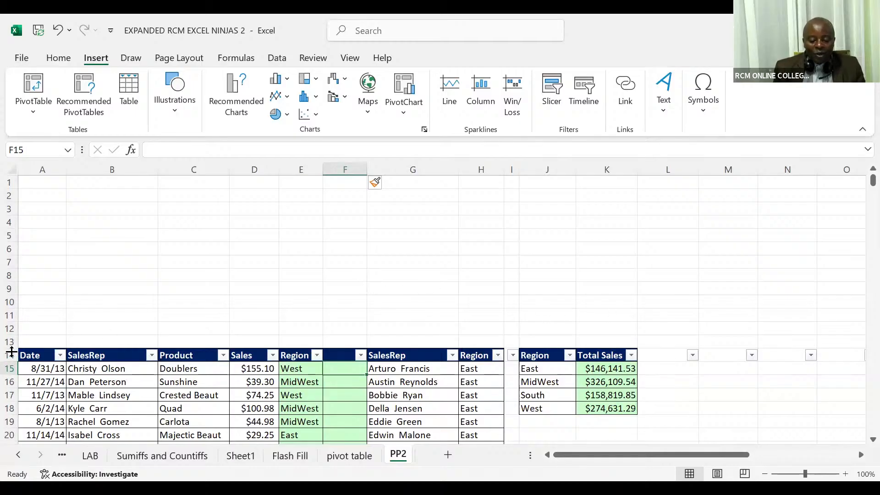
# Step: Close the workbook without saving its changes
pyautogui.click(10, 356)
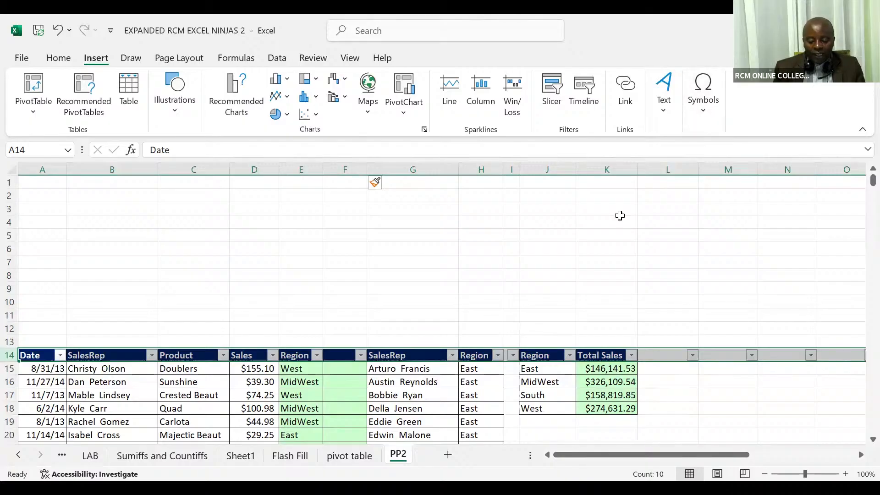
pyautogui.click(620, 219)
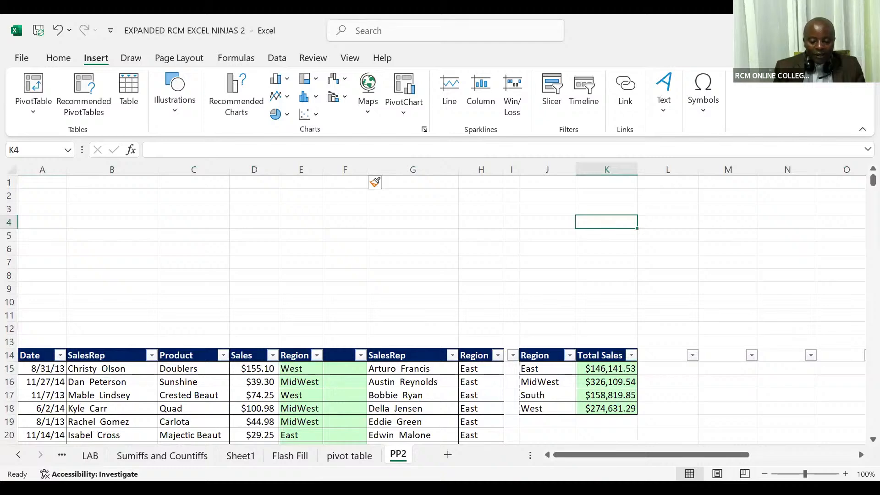
pyautogui.hotkey('ctrl', 'w')
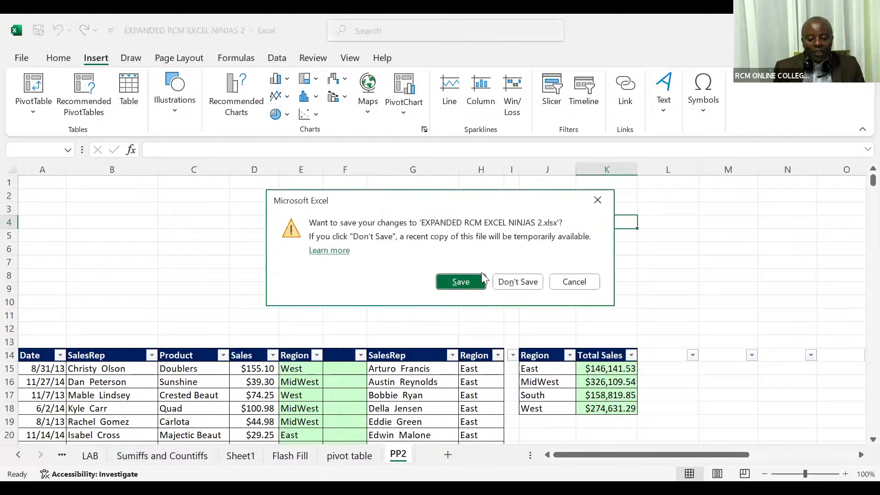
pyautogui.click(513, 283)
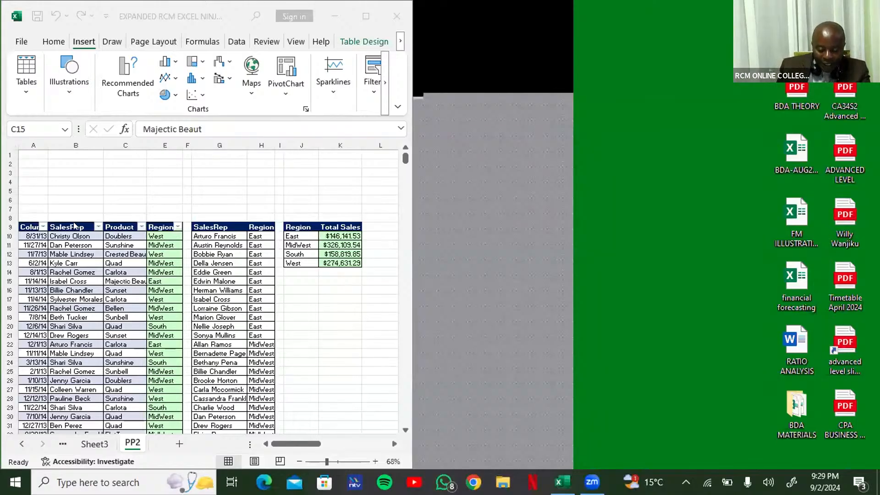
# Step: Widen the workbook window and insert a slicer for the Region field of the sales table
pyautogui.click(102, 285)
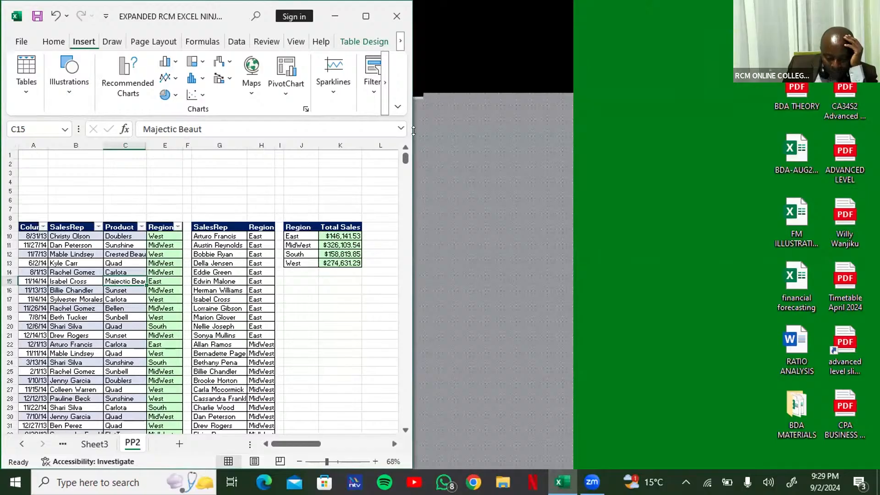
pyautogui.moveTo(413, 131); pyautogui.dragTo(674, 131)
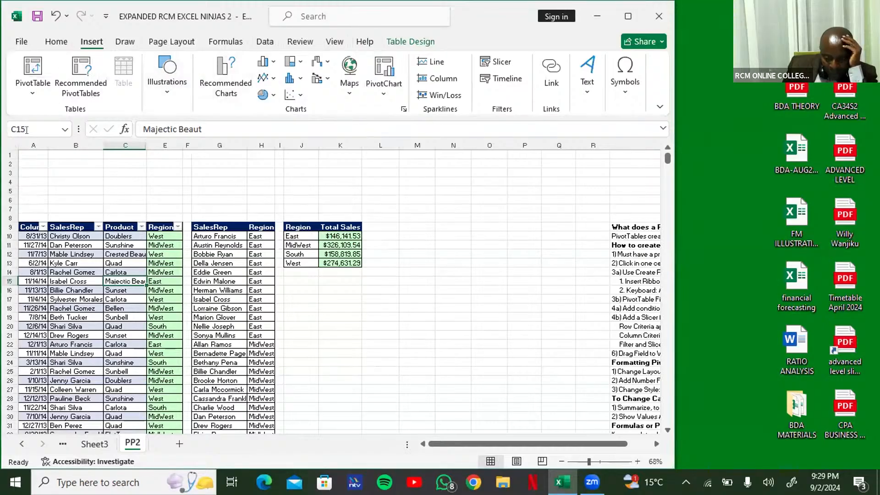
pyautogui.click(497, 61)
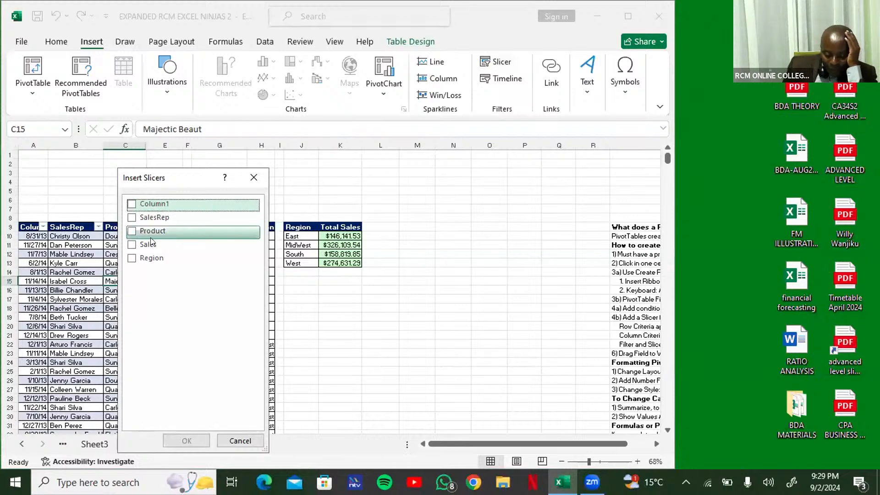
pyautogui.click(131, 260)
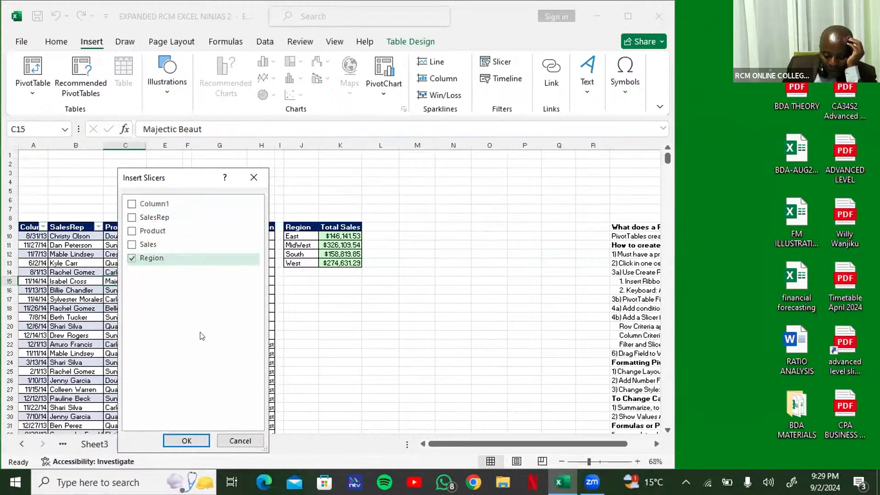
pyautogui.click(186, 441)
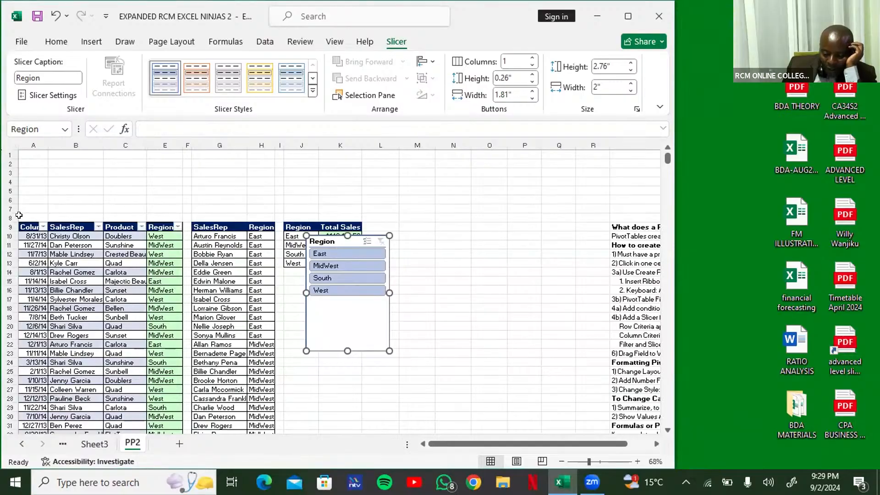
# Step: Arrange the Region slicer's buttons in 4 columns and resize it to about 4" wide by 0.99" high
pyautogui.click(532, 58)
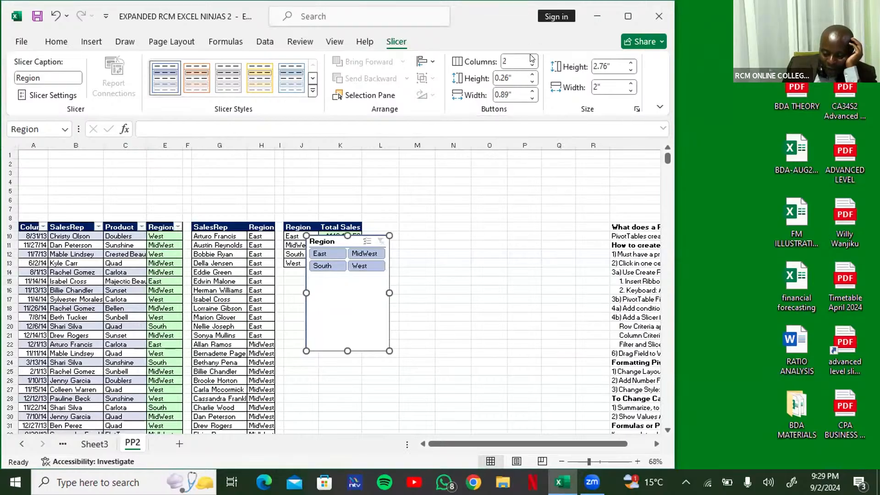
pyautogui.click(532, 58)
pyautogui.click(533, 57)
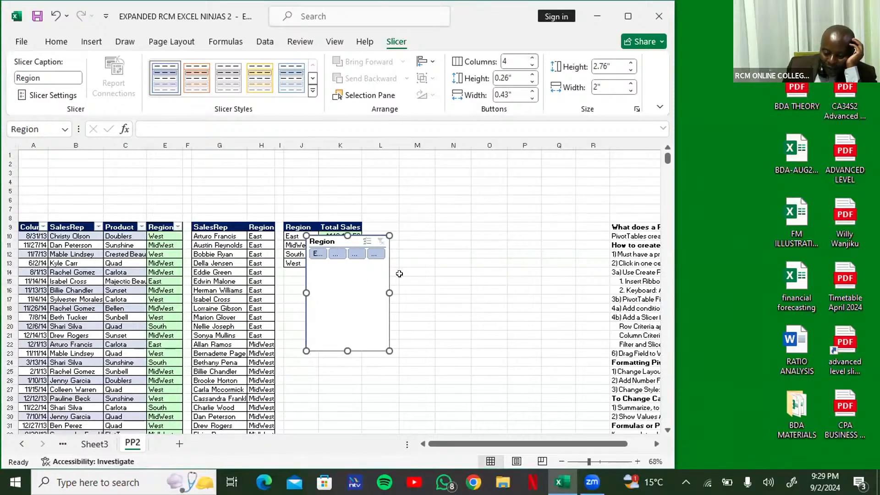
pyautogui.moveTo(390, 292); pyautogui.dragTo(467, 291)
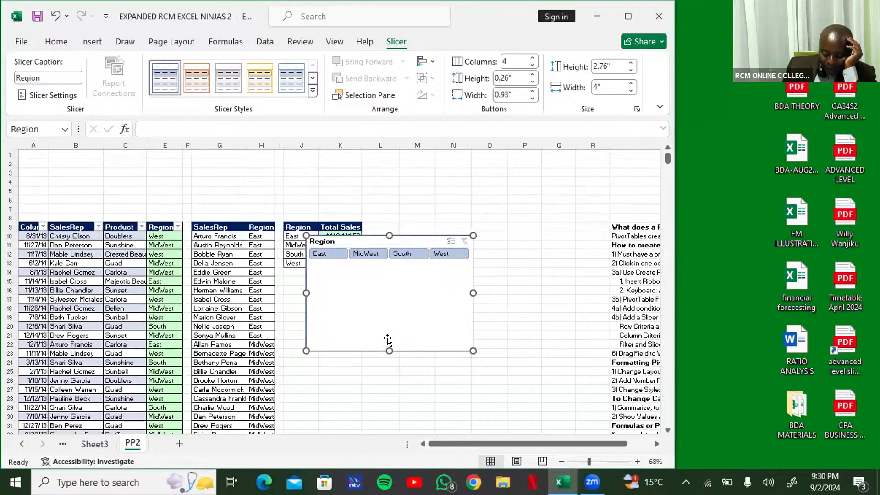
pyautogui.moveTo(389, 351); pyautogui.dragTo(397, 276)
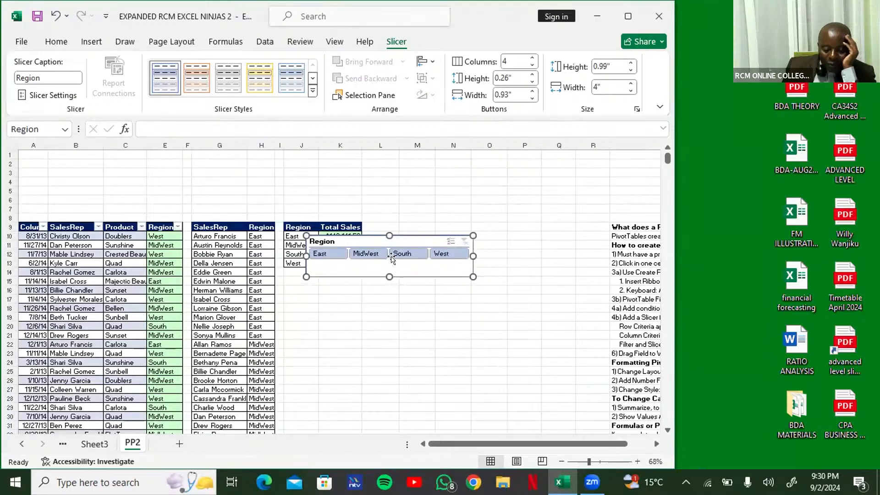
# Step: Move the Region slicer above the sales table, narrow it to about 3.91" and reduce its height slightly
pyautogui.moveTo(370, 242); pyautogui.dragTo(112, 203)
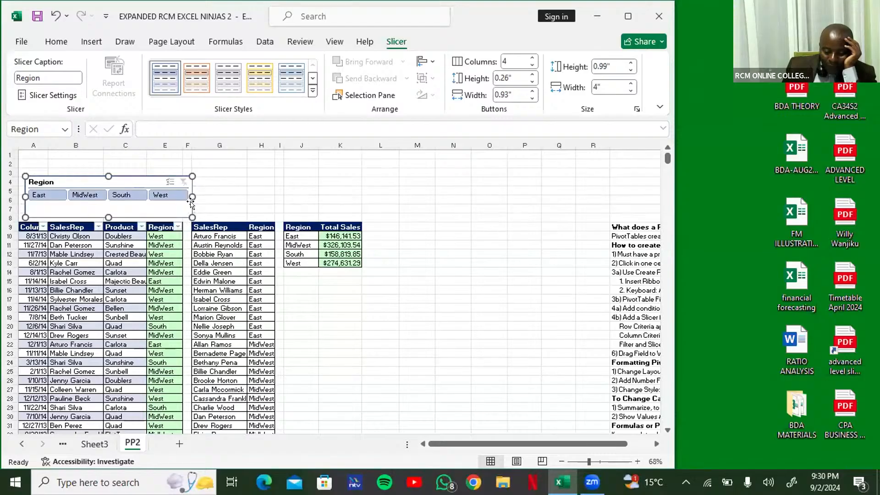
pyautogui.moveTo(188, 192)
pyautogui.mouseDown()
pyautogui.moveTo(272, 198)
pyautogui.moveTo(188, 198)
pyautogui.mouseUp()
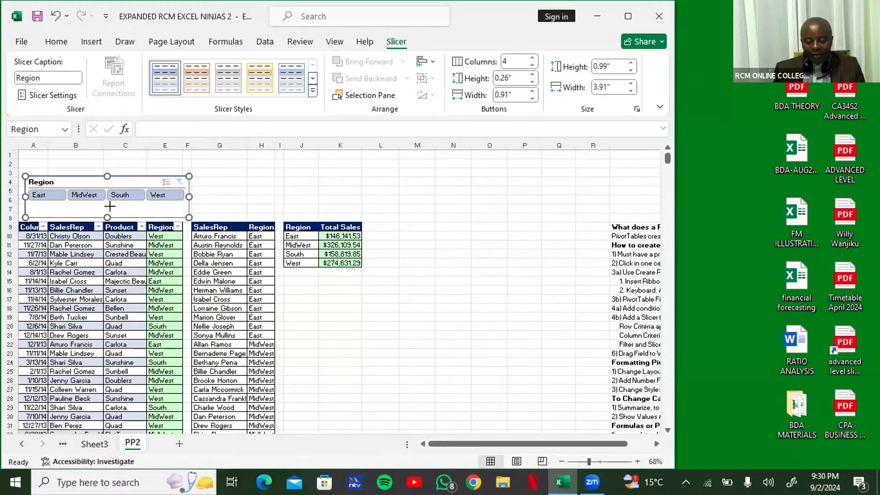
pyautogui.moveTo(107, 214); pyautogui.dragTo(110, 207)
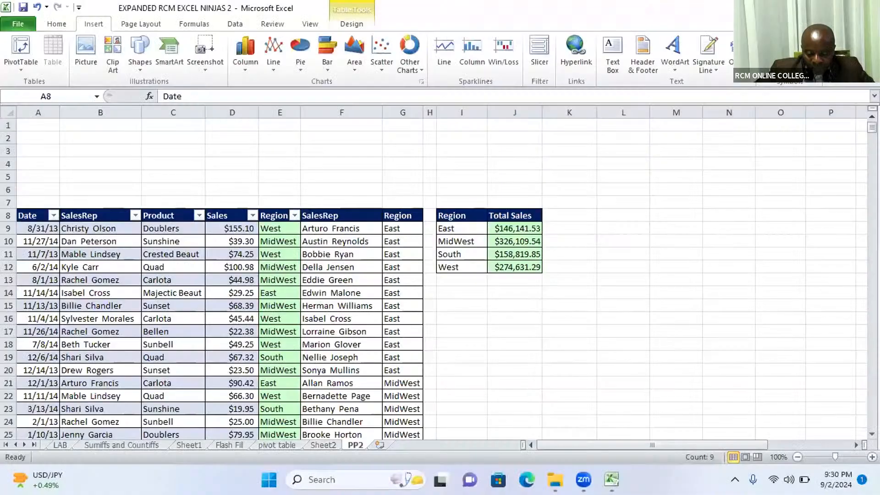
# Step: Switch to the Excel workbook whose sales headers are in row 8 and select Product cell C14
pyautogui.moveTo(611, 479)
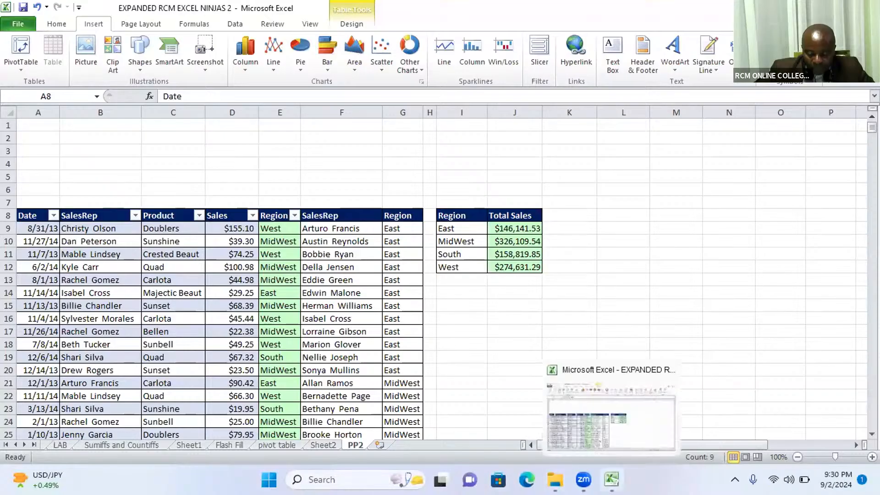
pyautogui.click(611, 480)
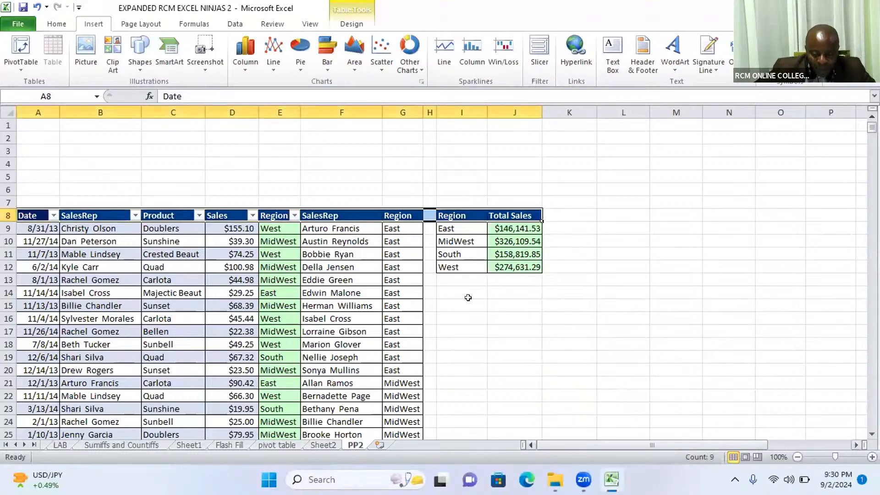
pyautogui.click(151, 293)
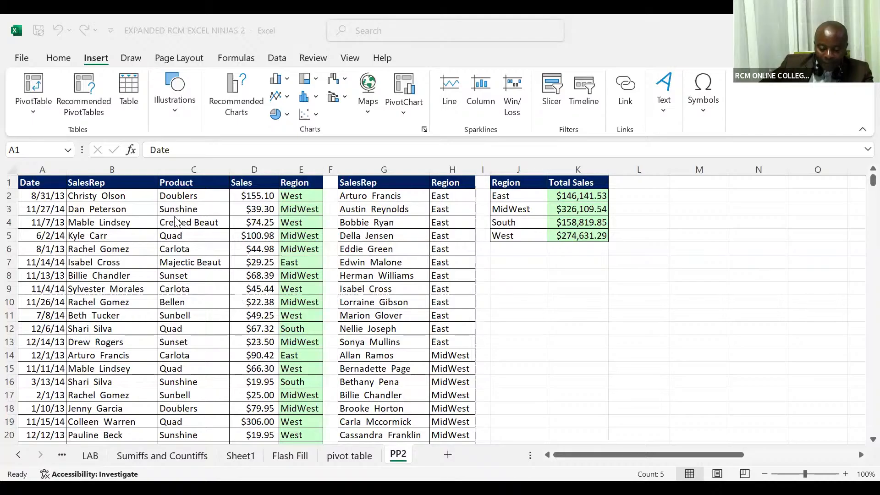
# Step: Convert the sales data in A1:E10001 into a table with headers
pyautogui.click(174, 219)
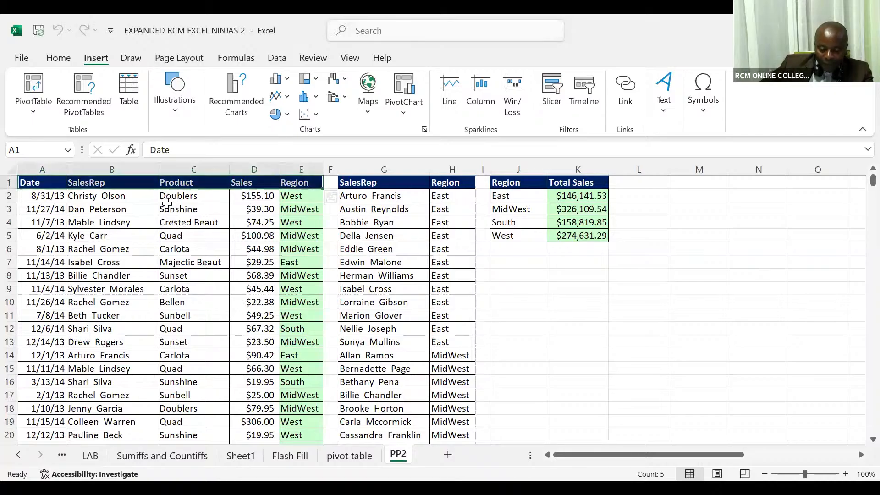
pyautogui.click(167, 204)
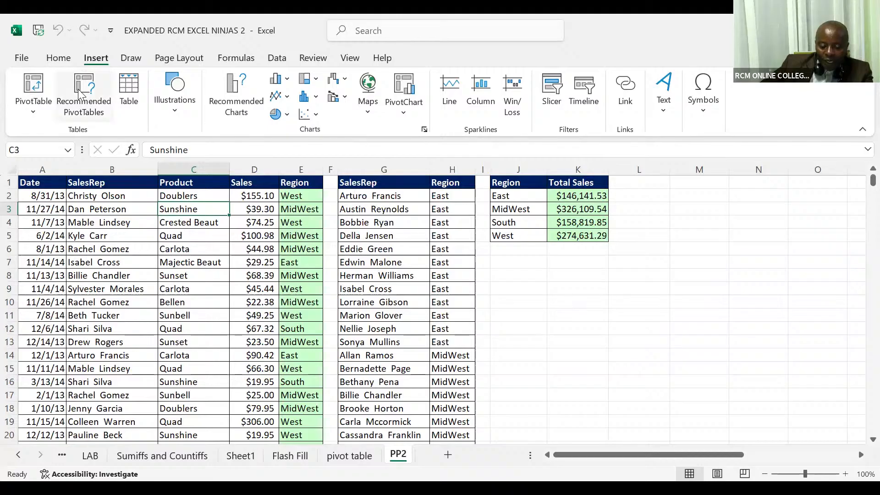
pyautogui.click(129, 94)
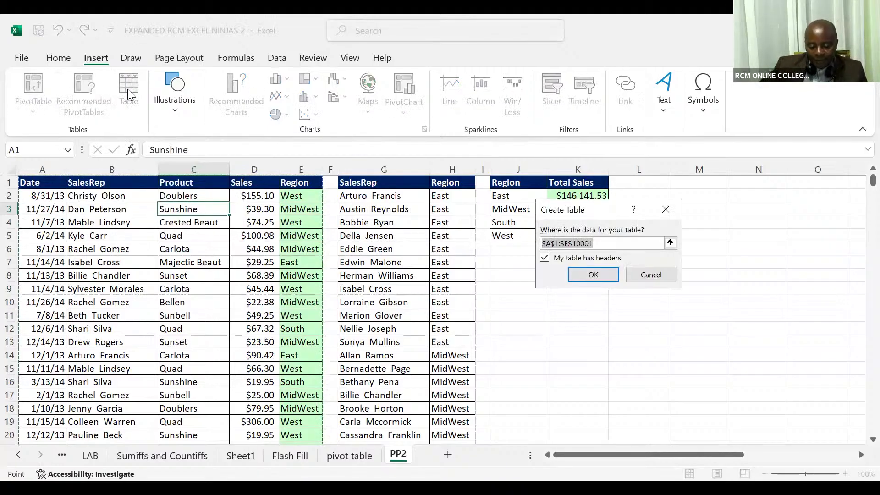
pyautogui.click(575, 275)
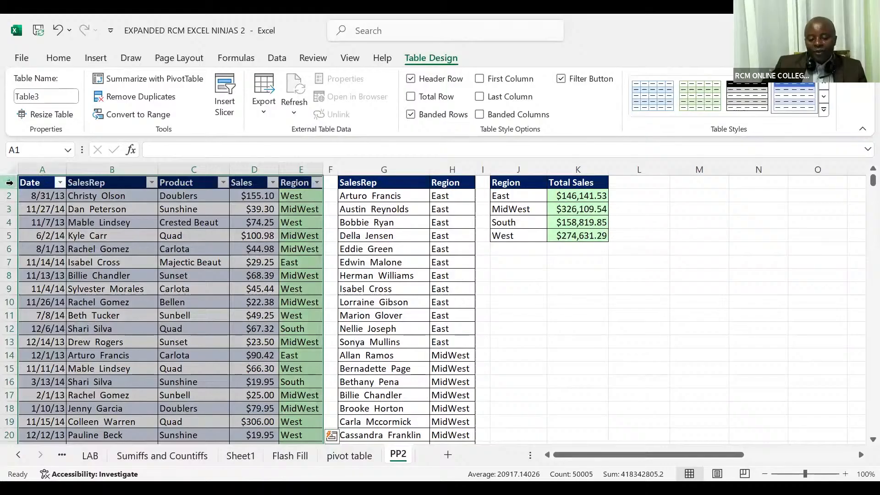
# Step: Insert a Region slicer for the new sales table with Product cell C3 selected
pyautogui.click(9, 182)
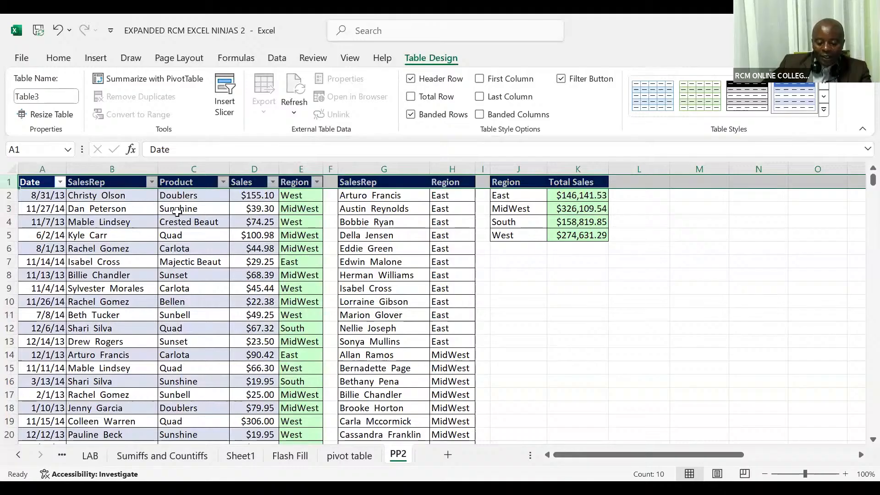
pyautogui.click(174, 213)
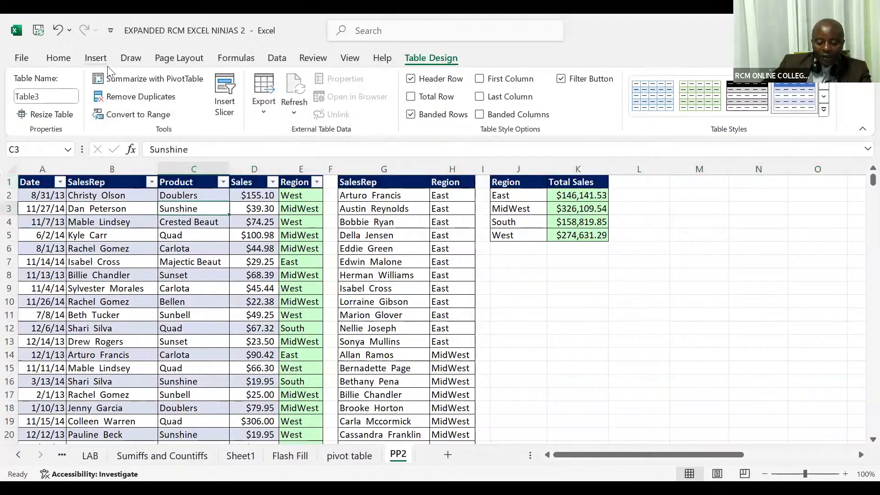
pyautogui.click(97, 58)
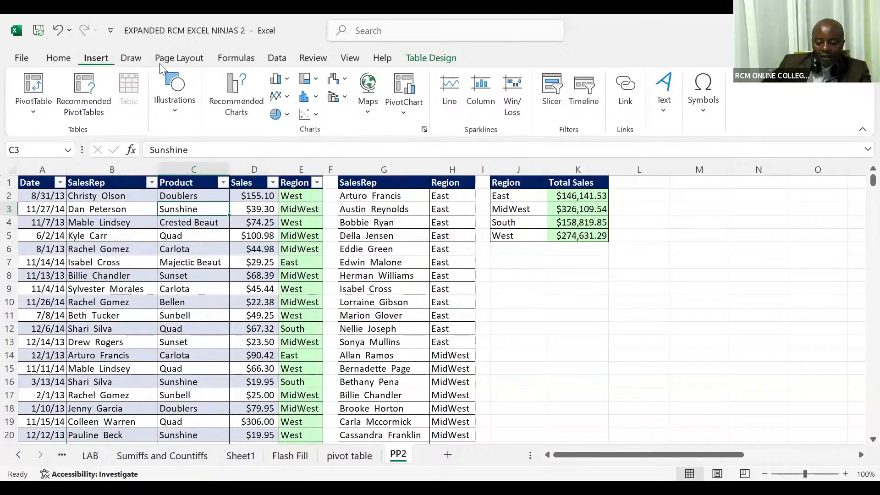
pyautogui.click(558, 93)
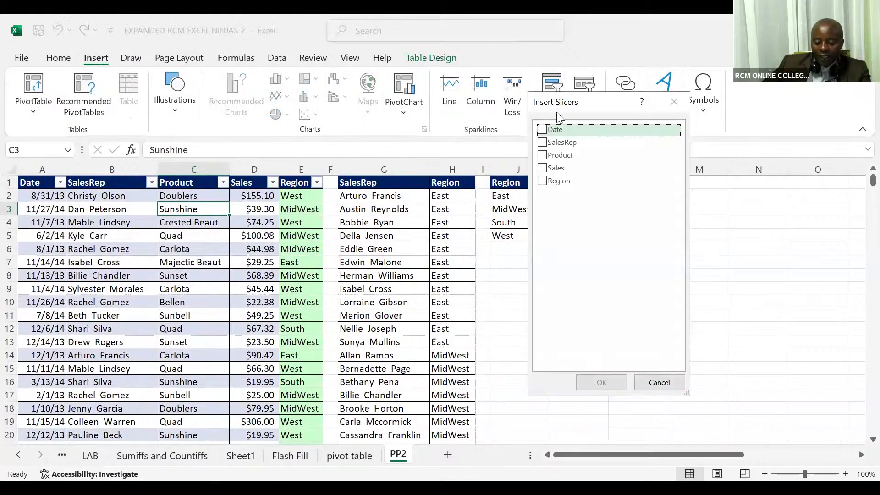
pyautogui.click(544, 182)
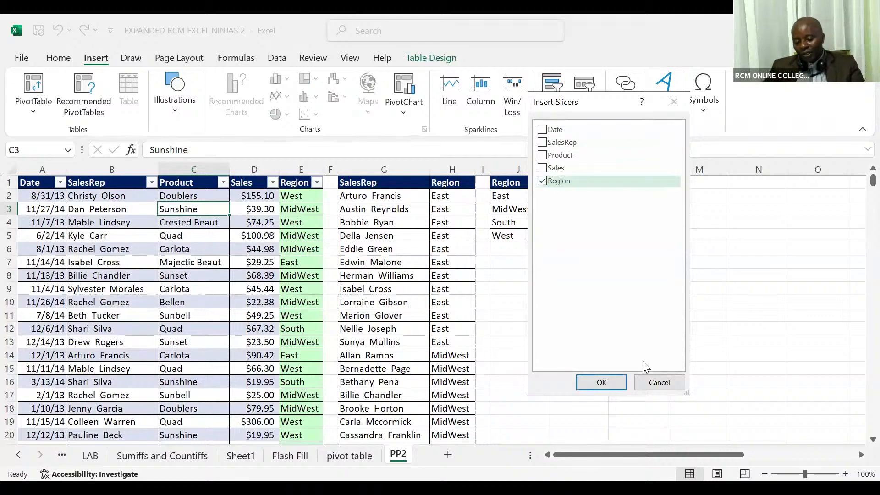
pyautogui.click(605, 382)
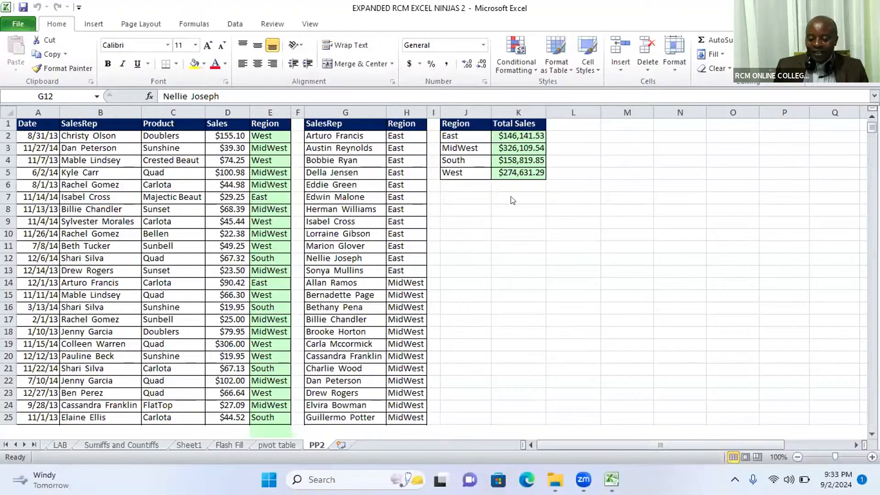
# Step: Convert the PP2 sales data in A1:E10001 into a table with headers
pyautogui.click(158, 221)
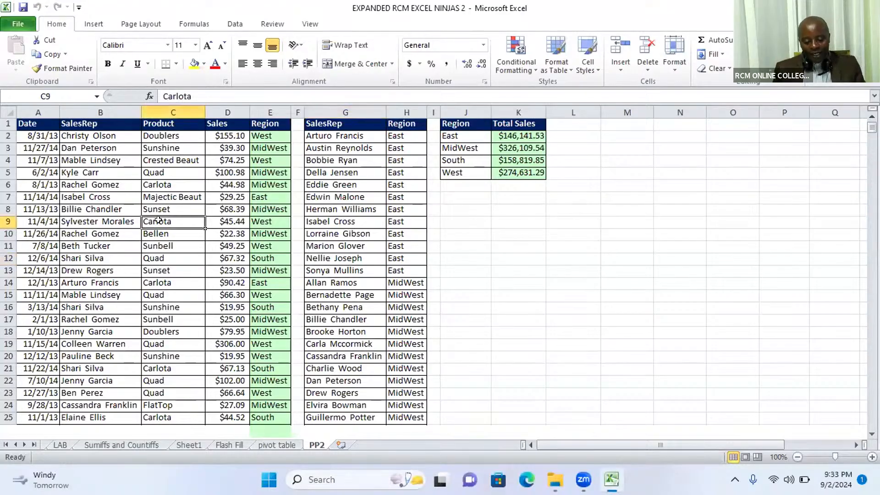
pyautogui.click(213, 206)
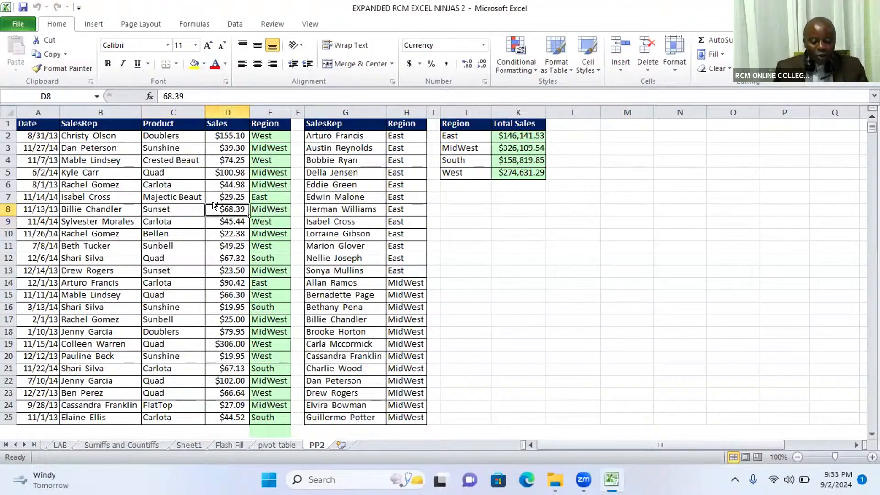
pyautogui.hotkey('ctrl', 't')
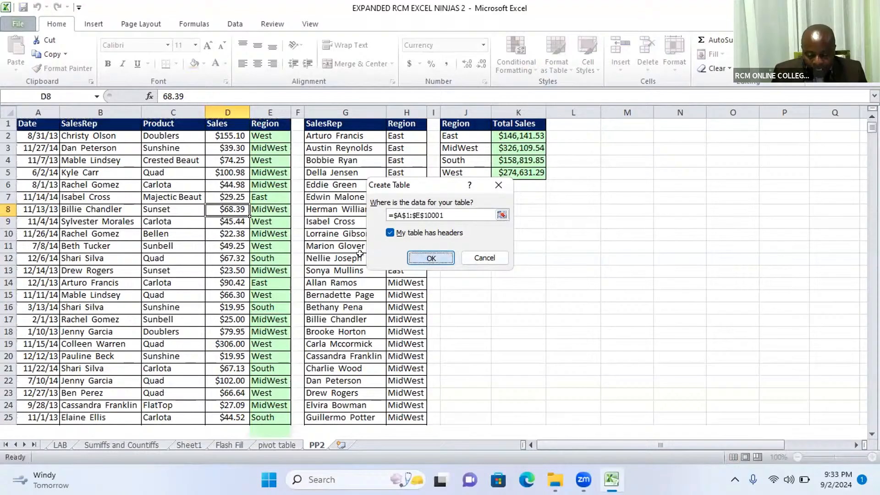
pyautogui.click(430, 258)
pyautogui.click(211, 256)
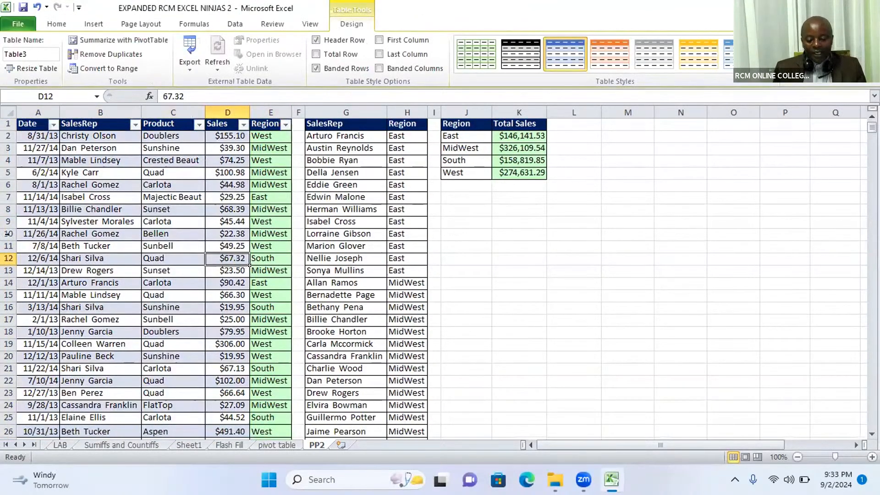
# Step: Try to insert a slicer for the sales table with Sales cell D8 selected, then cancel the Existing Connections dialog
pyautogui.click(211, 211)
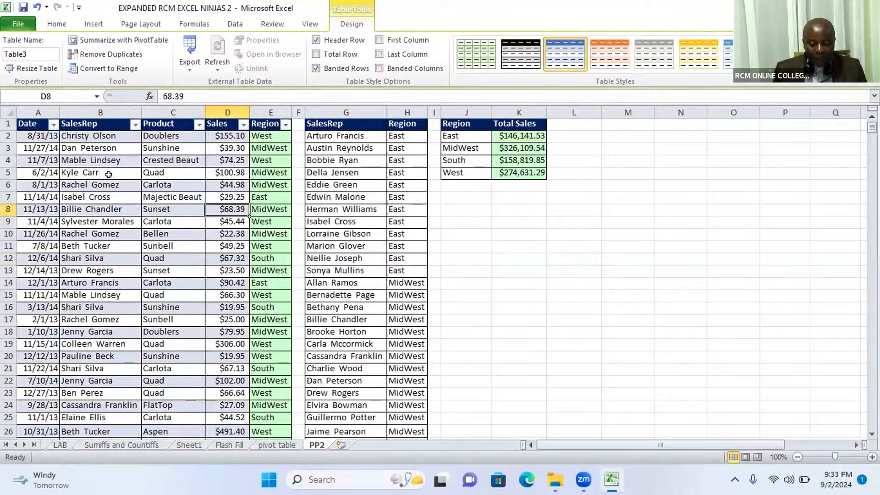
pyautogui.click(94, 24)
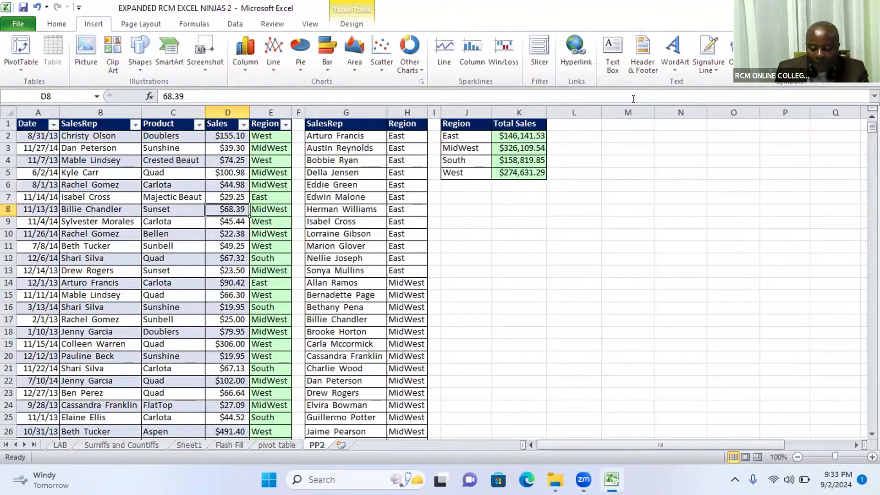
pyautogui.click(540, 62)
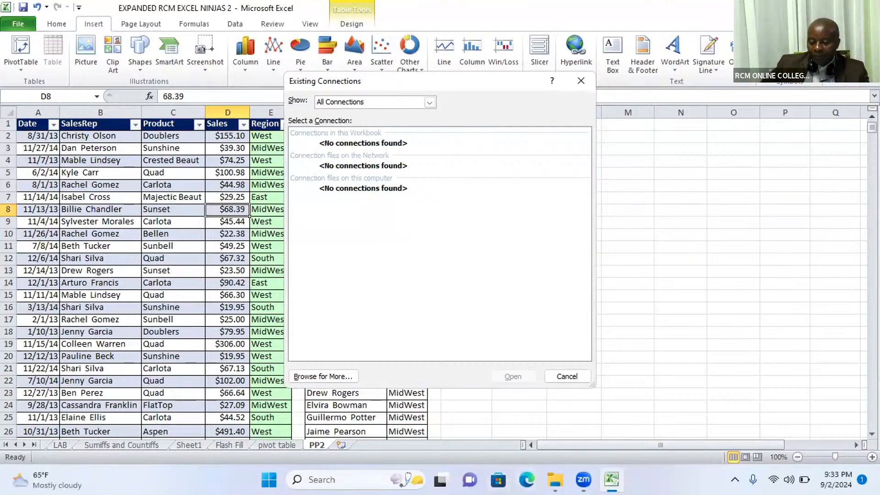
pyautogui.moveTo(555, 480)
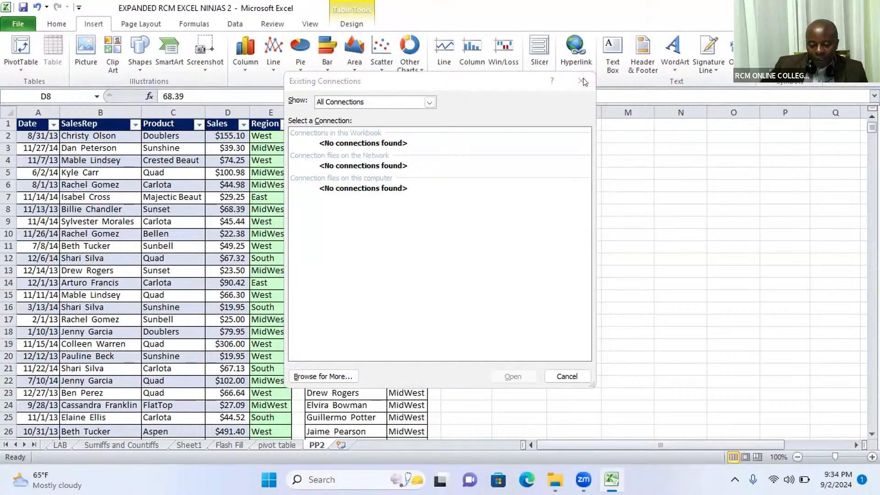
pyautogui.click(136, 263)
pyautogui.click(573, 377)
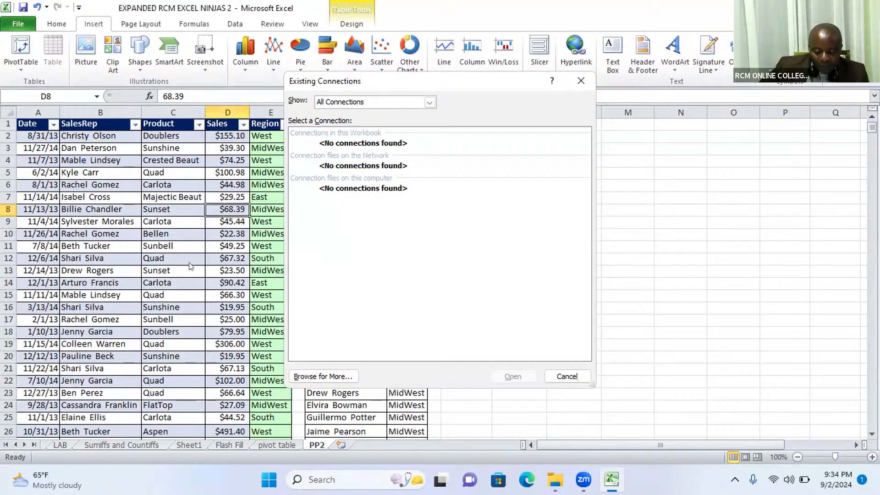
pyautogui.moveTo(190, 267); pyautogui.dragTo(190, 263)
# Step: Undo the table conversion and convert A1:E10001 into a table with headers again
pyautogui.click(240, 312)
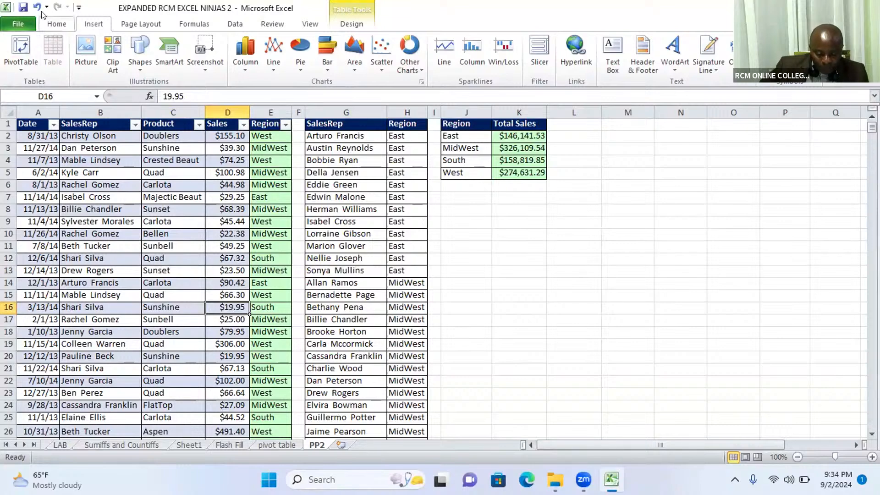
pyautogui.hotkey('ctrl', 'z')
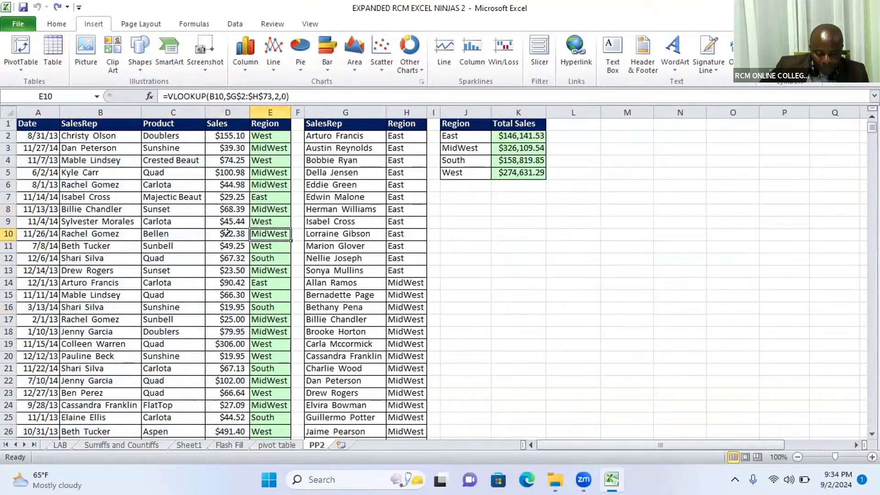
pyautogui.click(210, 220)
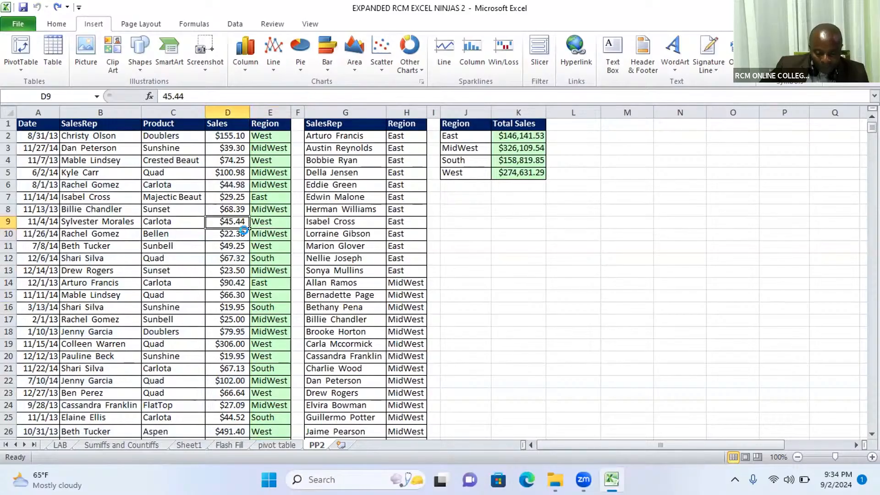
pyautogui.hotkey('ctrl', 't')
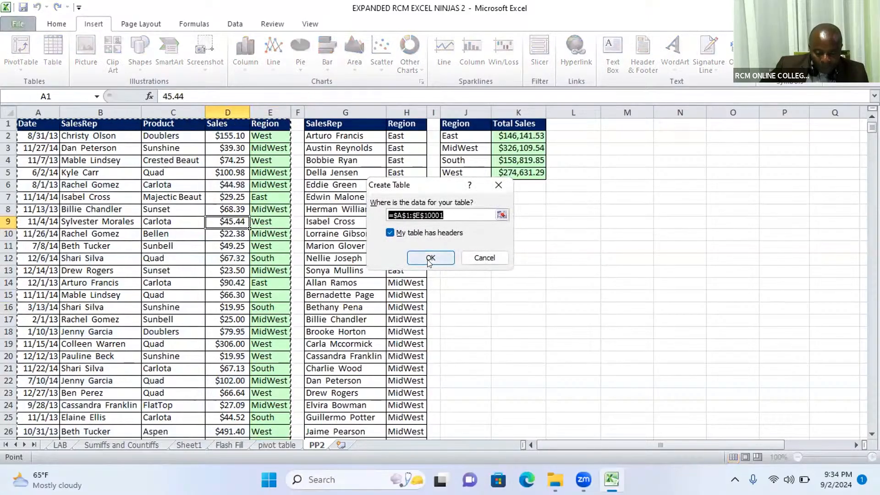
pyautogui.press('Return')
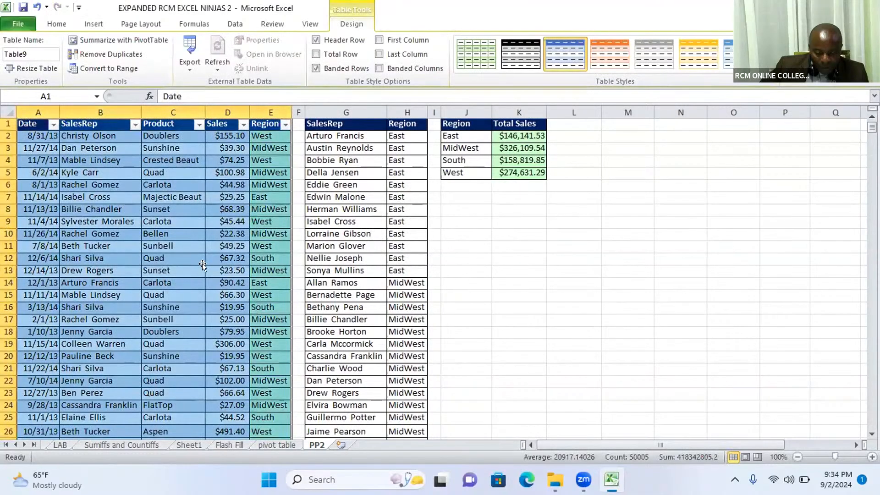
pyautogui.click(207, 268)
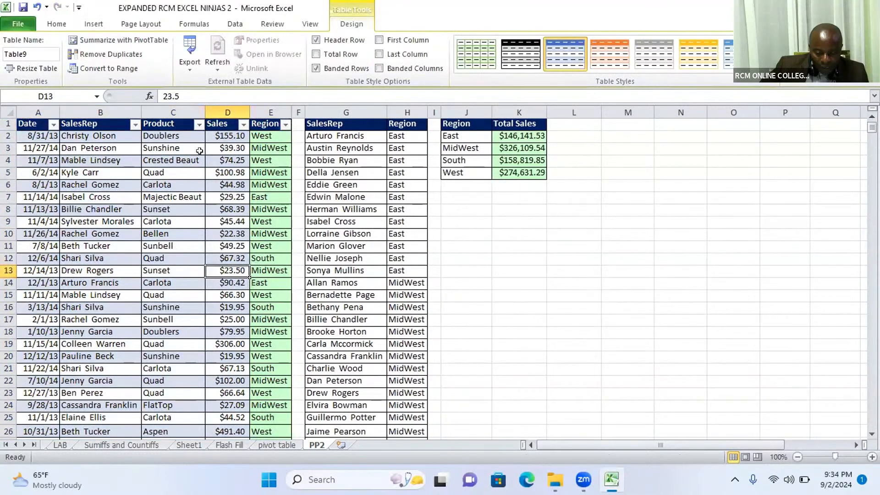
# Step: Try to insert a slicer for the recreated table from Sales cell D13, check the connection filter options and close the dialog
pyautogui.click(57, 24)
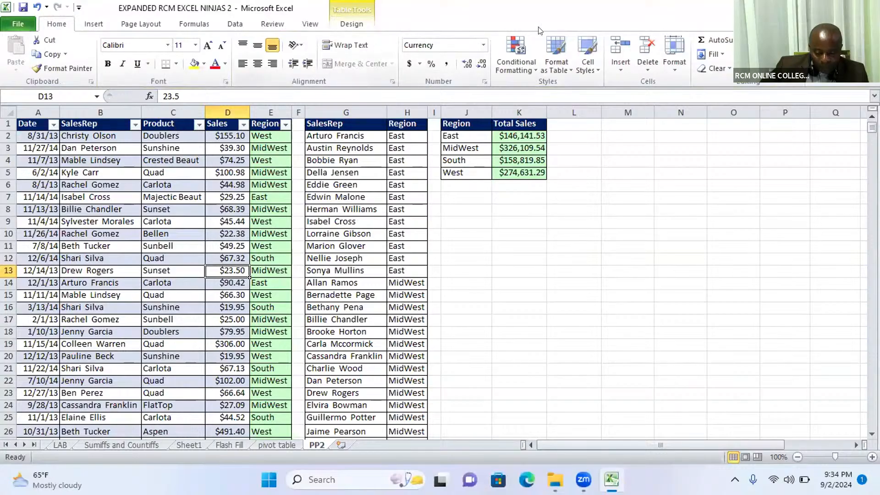
pyautogui.click(94, 25)
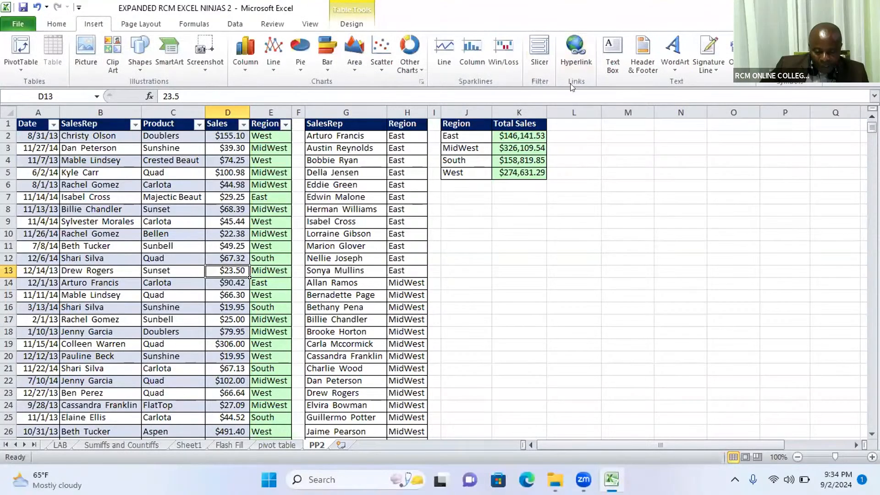
pyautogui.click(547, 49)
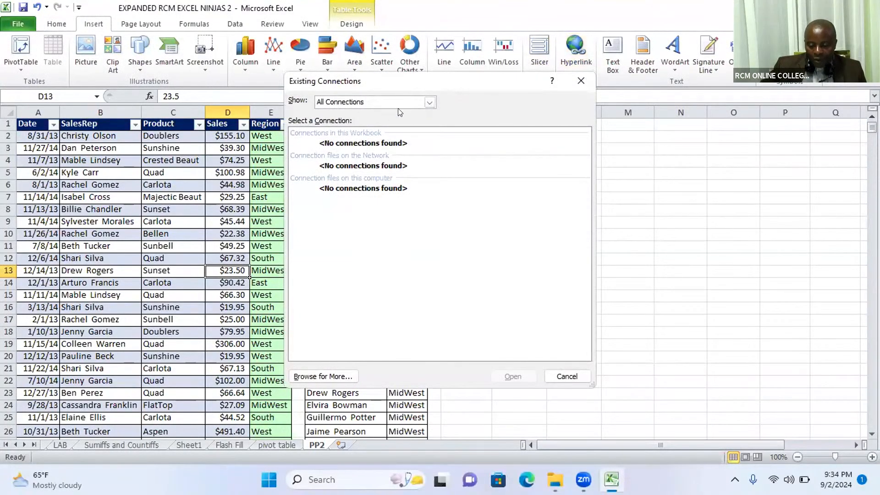
pyautogui.click(429, 102)
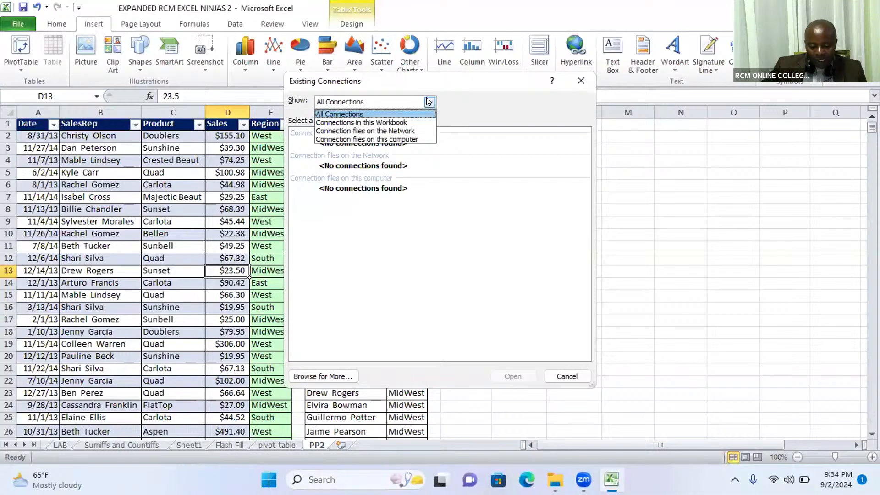
pyautogui.click(429, 103)
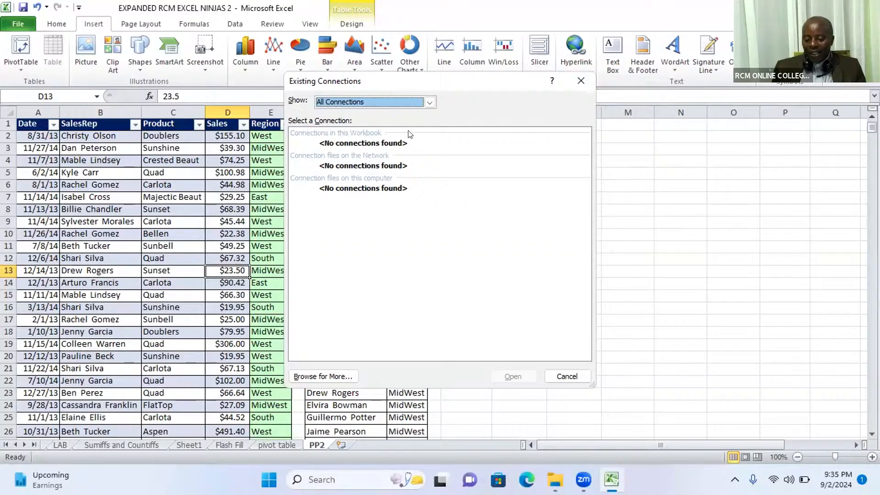
pyautogui.click(580, 81)
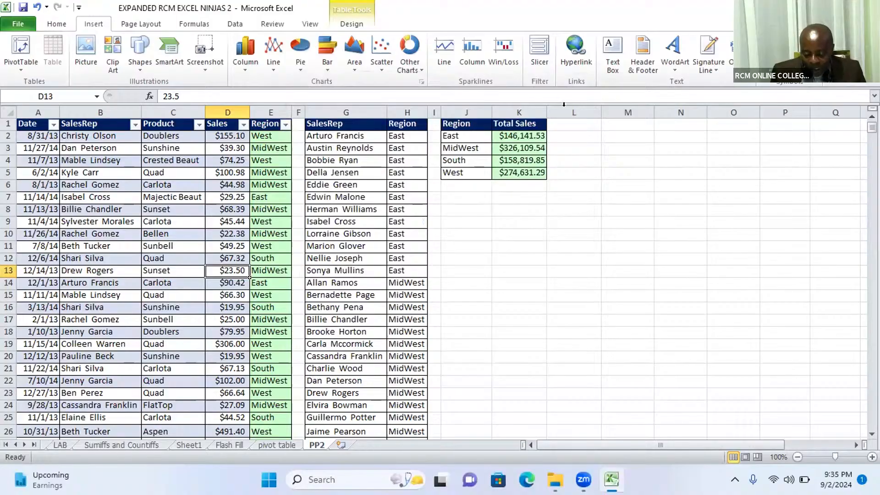